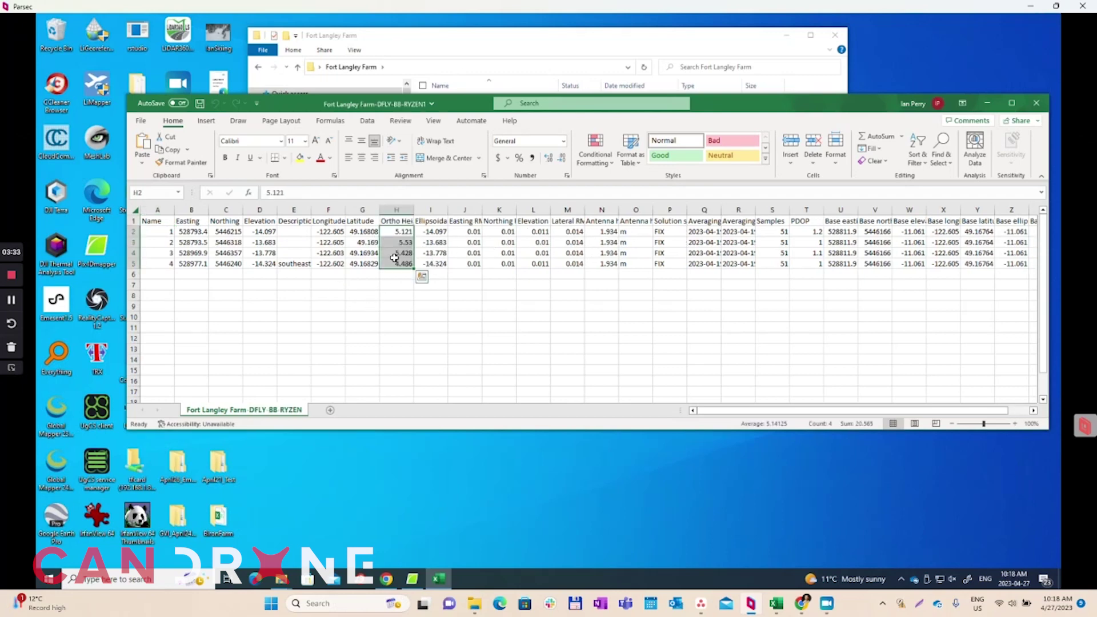
Copy the four Ortho Height values and paste them into E2:E5 of Fort Langley Farm - simple
{"action": "key", "text": "ctrl+c"}
{"action": "left_click", "coordinate": [437, 88]}
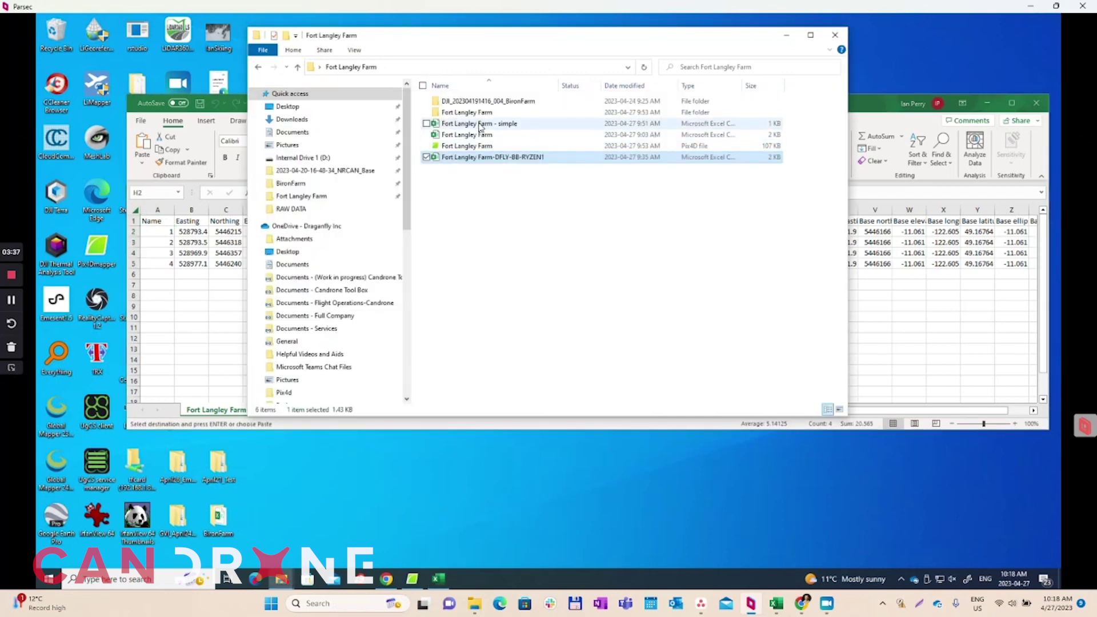
{"action": "left_click", "coordinate": [479, 127]}
{"action": "key", "text": "alt+Tab"}
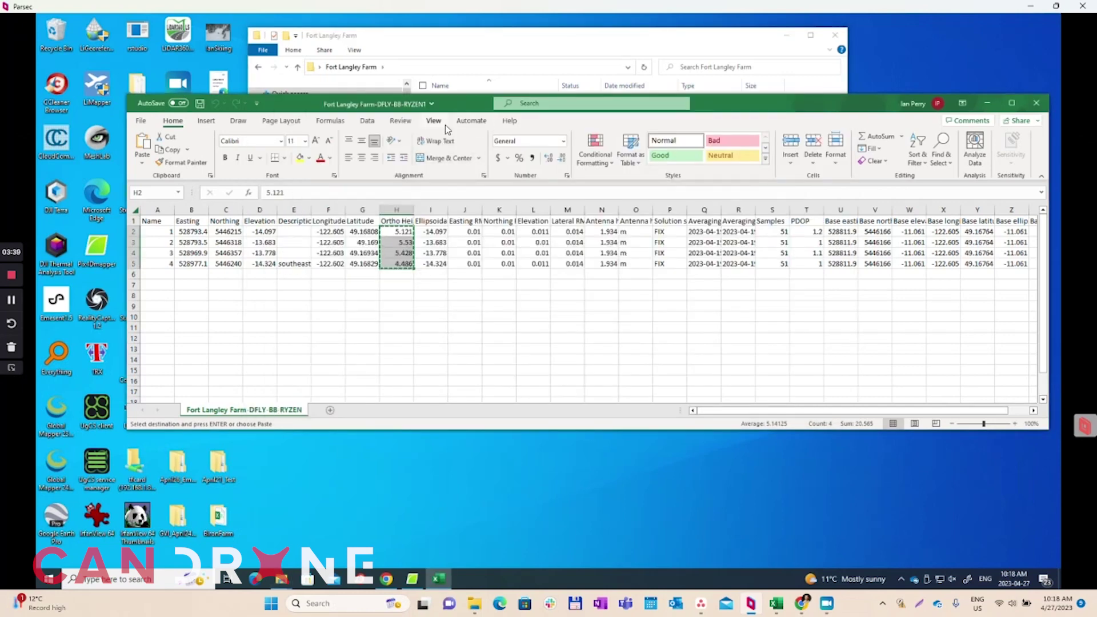
{"action": "key", "text": "alt+Tab"}
{"action": "left_click_drag", "start_coordinate": [305, 276], "coordinate": [307, 308]}
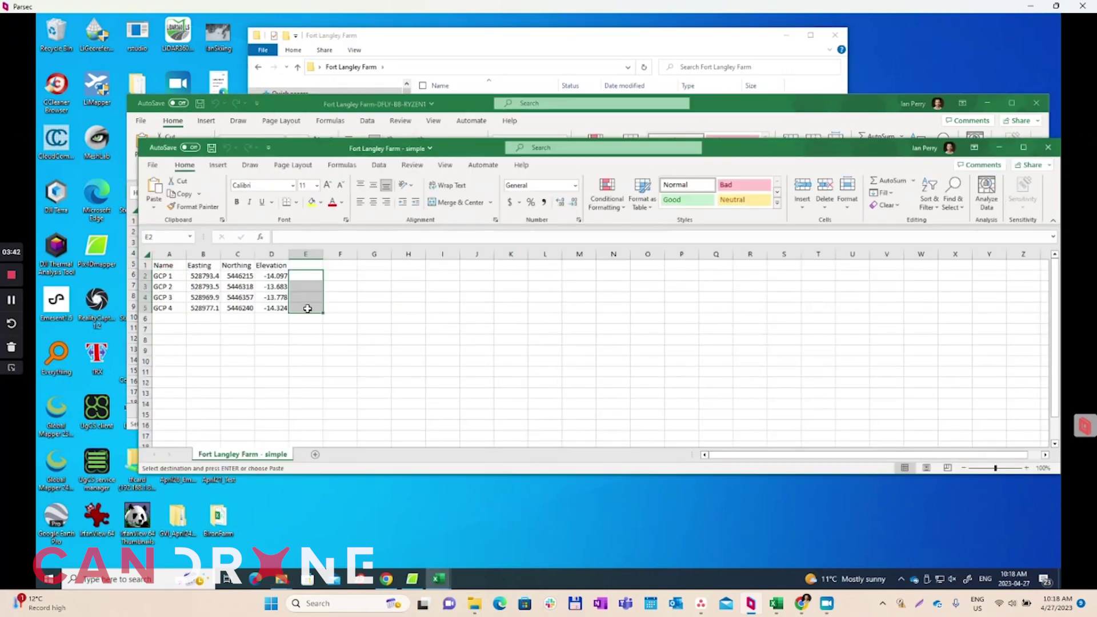
{"action": "key", "text": "ctrl+v"}
{"action": "left_click", "coordinate": [358, 364]}
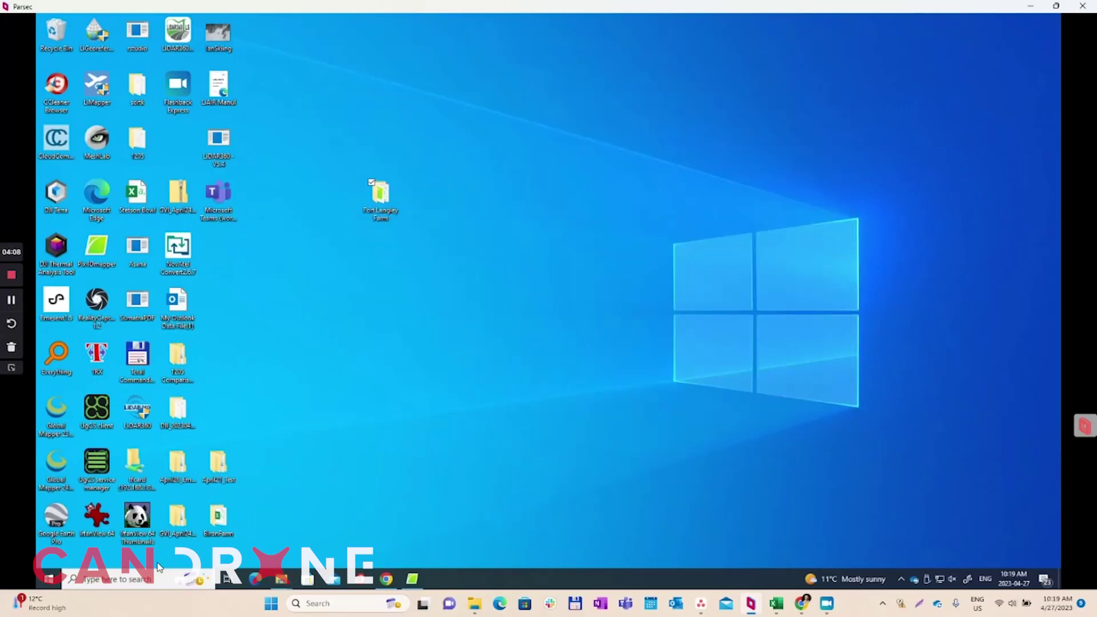
Launch QGIS and set the project CRS to WGS 84 / UTM zone 10N (EPSG:32610)
{"action": "left_click", "coordinate": [146, 576]}
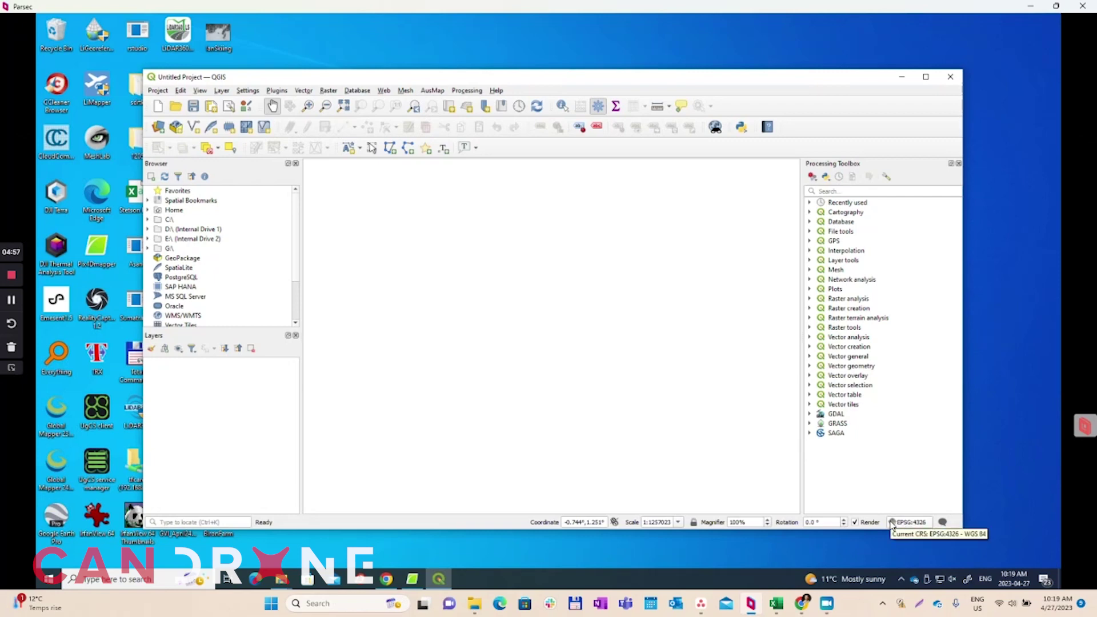
{"action": "left_click", "coordinate": [893, 524]}
{"action": "left_click", "coordinate": [455, 154]}
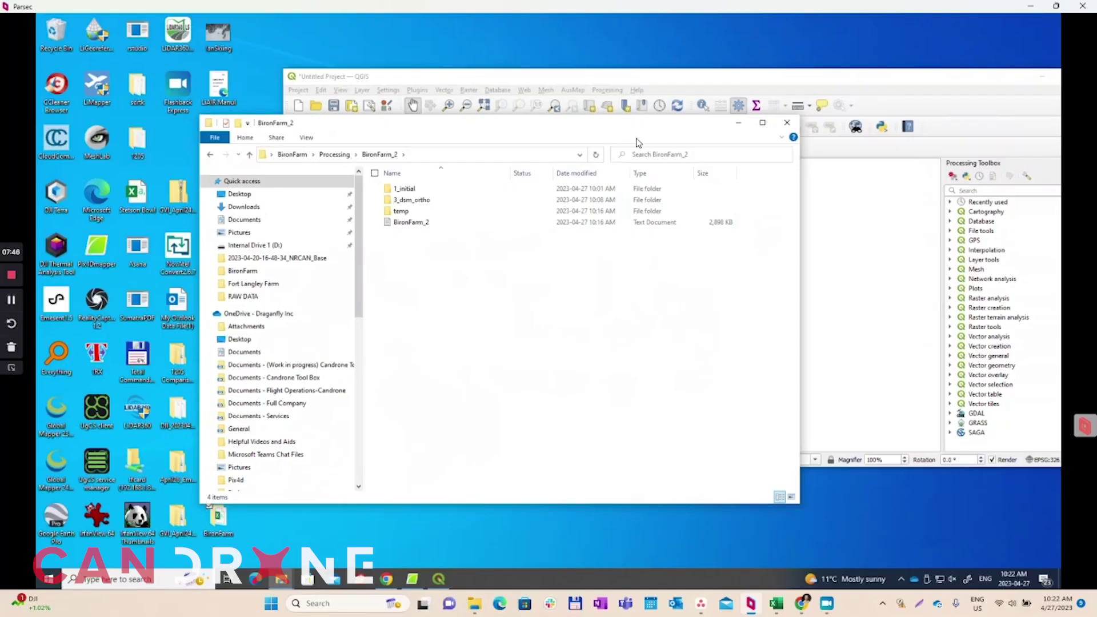
Browse to BironFarm_2 > 3_dsm_ortho > 2_mosaic and drag the transparent mosaic TIF into QGIS
{"action": "left_click", "coordinate": [609, 86]}
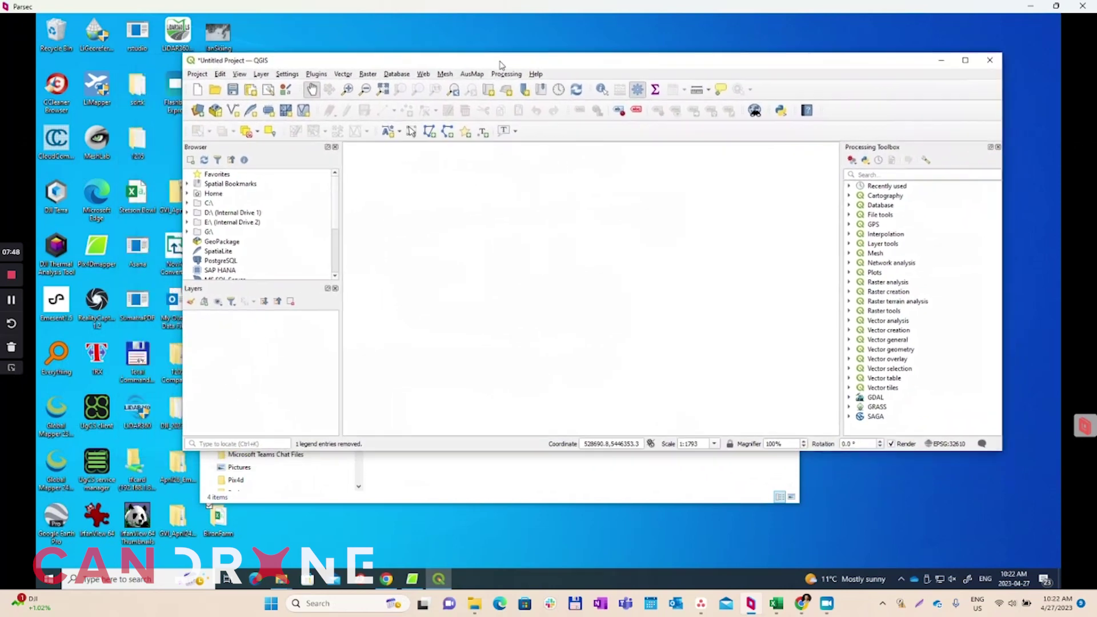
{"action": "left_click", "coordinate": [519, 480]}
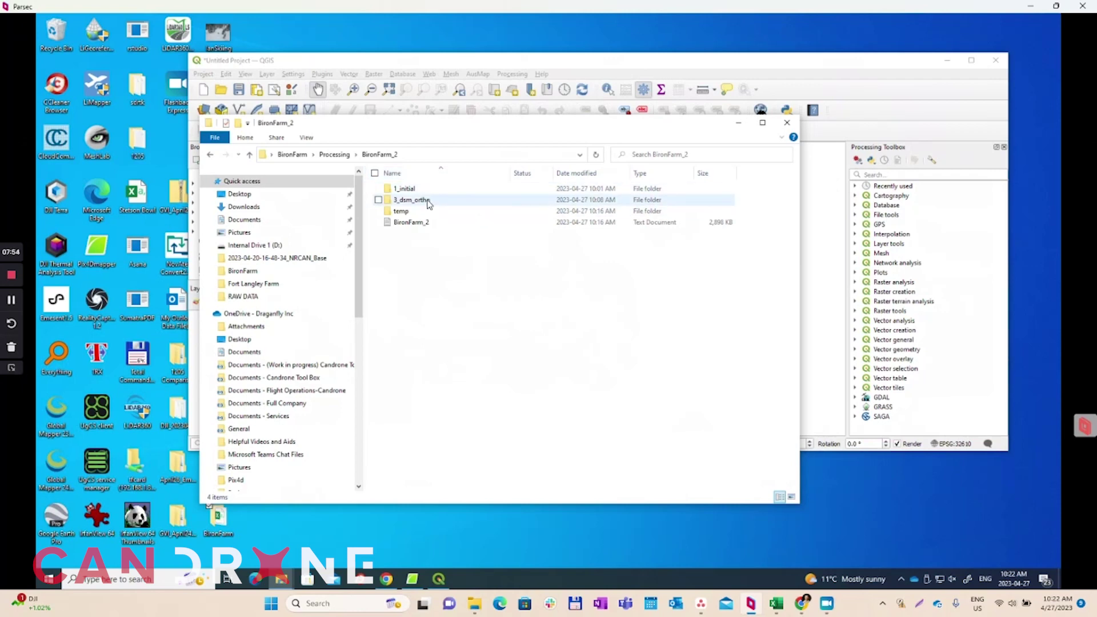
{"action": "double_click", "coordinate": [463, 204]}
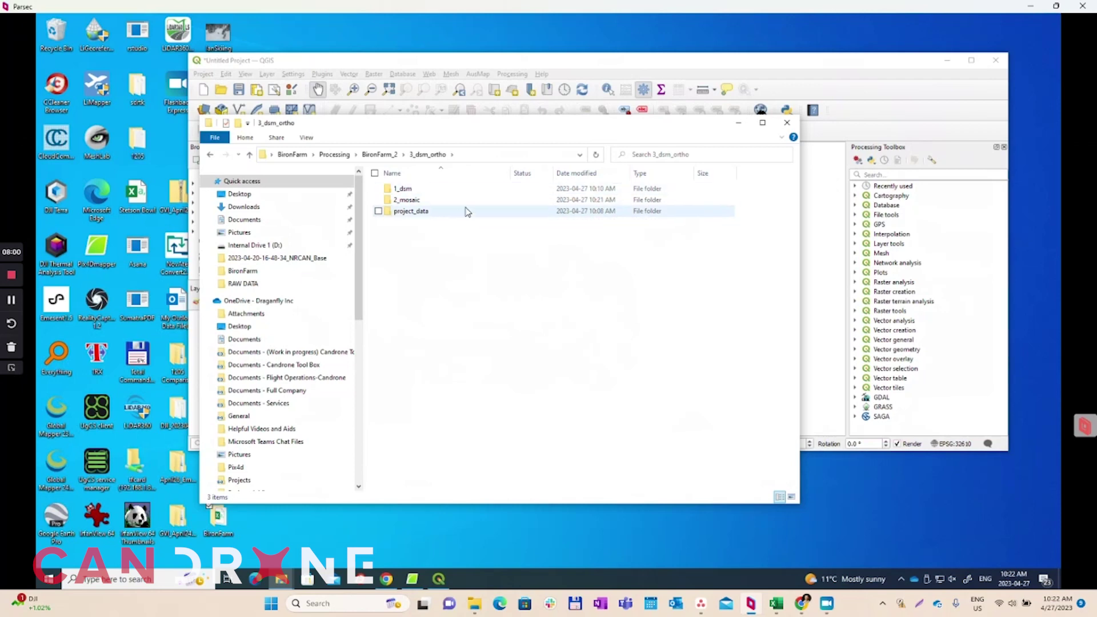
{"action": "double_click", "coordinate": [449, 207]}
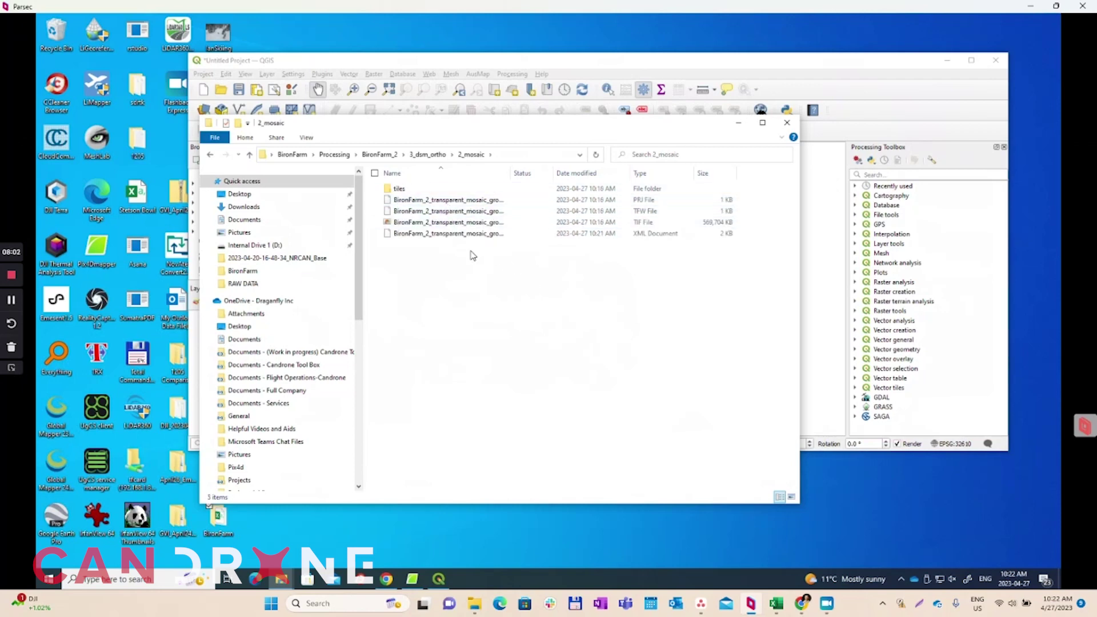
{"action": "left_click", "coordinate": [457, 234]}
{"action": "left_click_drag", "start_coordinate": [502, 124], "coordinate": [496, 291]}
{"action": "left_click", "coordinate": [451, 390]}
{"action": "left_click_drag", "start_coordinate": [452, 394], "coordinate": [538, 226]}
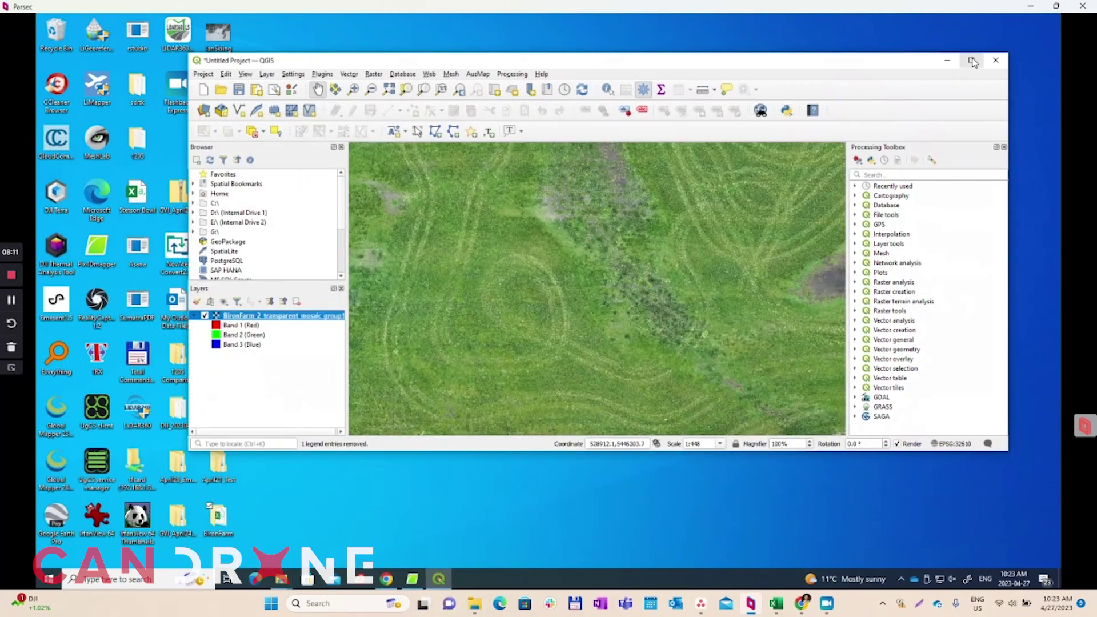
Maximize QGIS and pan and zoom until the whole orthomosaic, field and creek are visible
{"action": "left_click", "coordinate": [972, 61]}
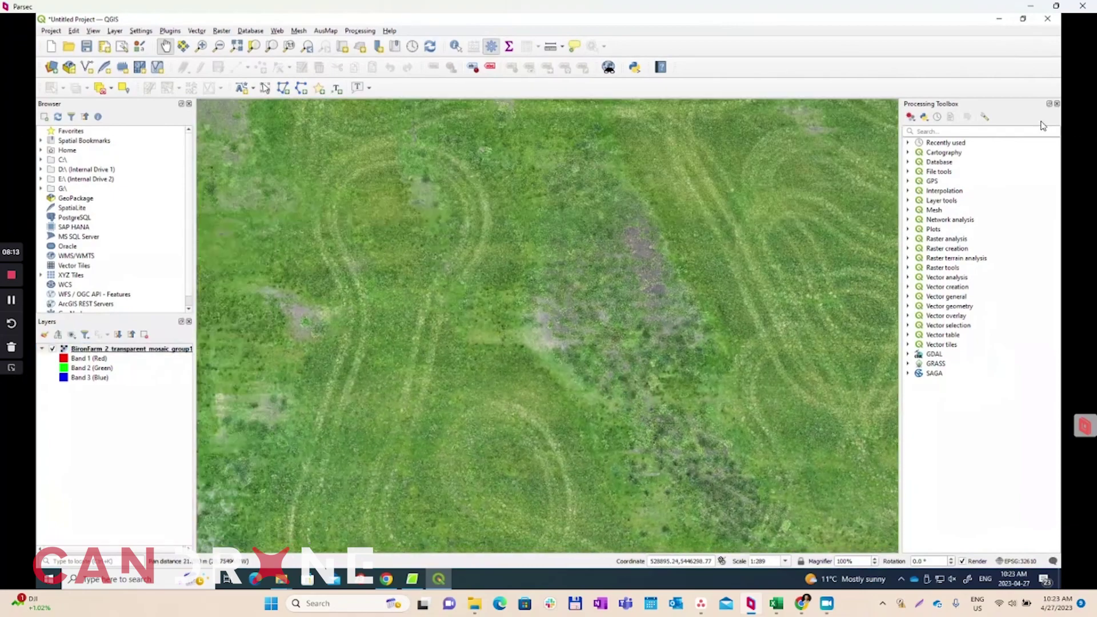
{"action": "left_click_drag", "start_coordinate": [517, 221], "coordinate": [676, 387]}
{"action": "left_click_drag", "start_coordinate": [554, 274], "coordinate": [573, 456]}
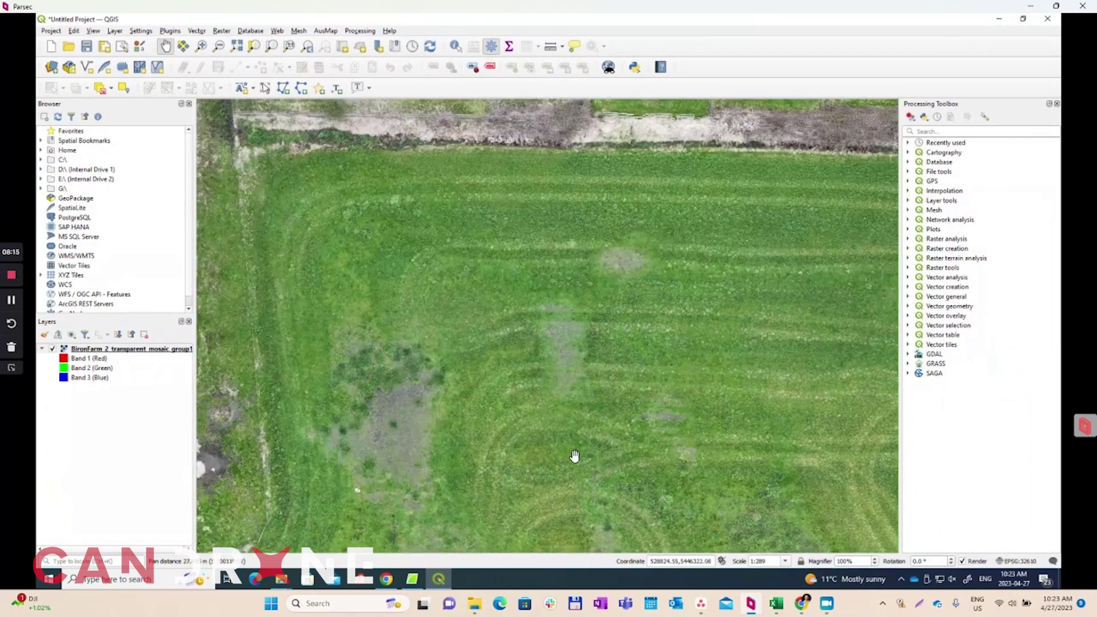
{"action": "left_click_drag", "start_coordinate": [547, 317], "coordinate": [479, 361]}
{"action": "scroll", "coordinate": [656, 339], "scroll_direction": "down", "scroll_amount": 2}
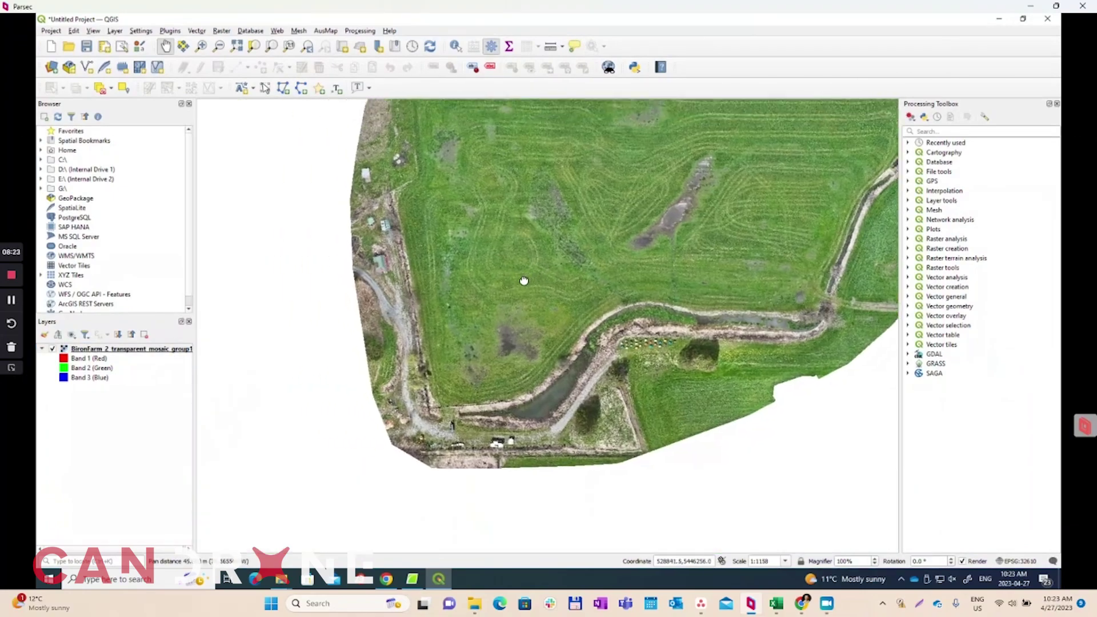
{"action": "left_click_drag", "start_coordinate": [522, 282], "coordinate": [510, 331]}
{"action": "left_click_drag", "start_coordinate": [586, 288], "coordinate": [551, 299]}
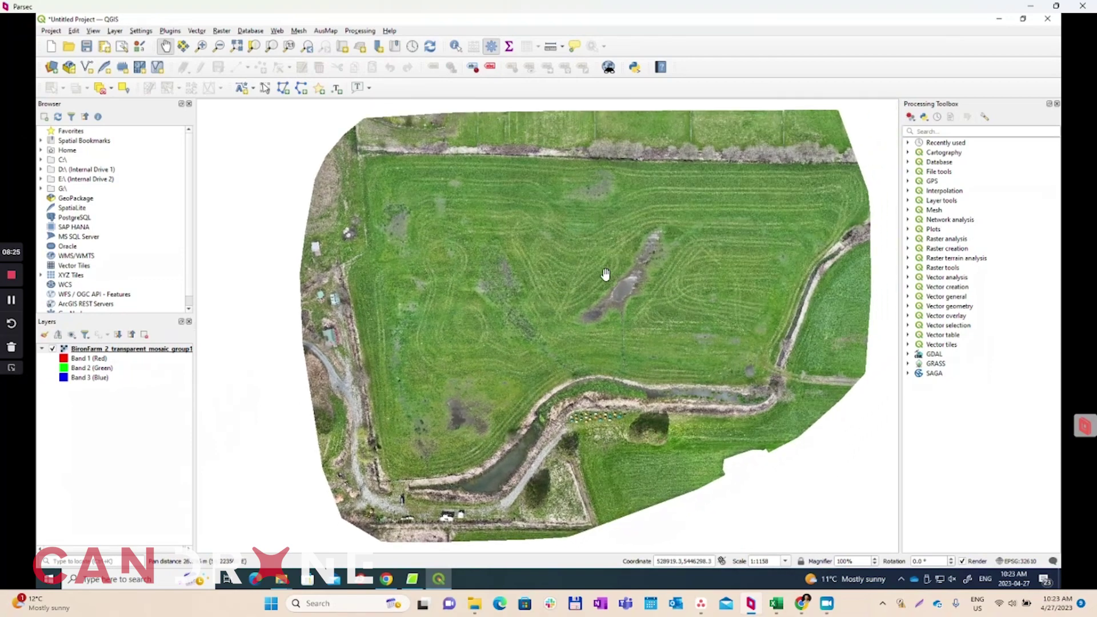
{"action": "left_click_drag", "start_coordinate": [473, 415], "coordinate": [507, 417]}
{"action": "left_click_drag", "start_coordinate": [629, 371], "coordinate": [566, 383]}
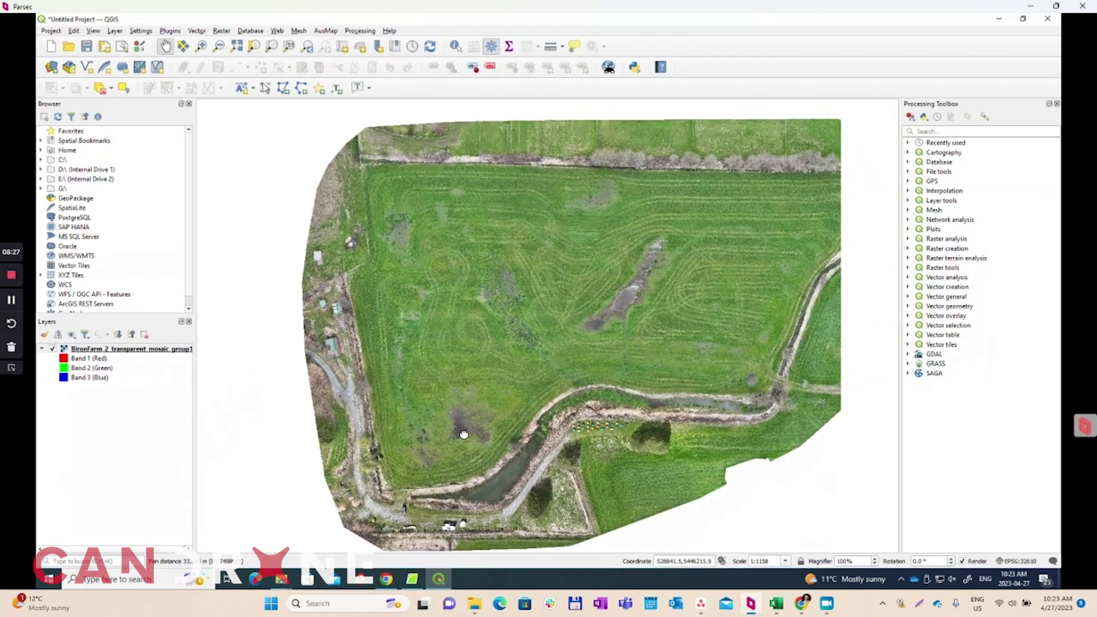
{"action": "left_click_drag", "start_coordinate": [586, 332], "coordinate": [585, 355]}
{"action": "scroll", "coordinate": [603, 342], "scroll_direction": "up", "scroll_amount": 2}
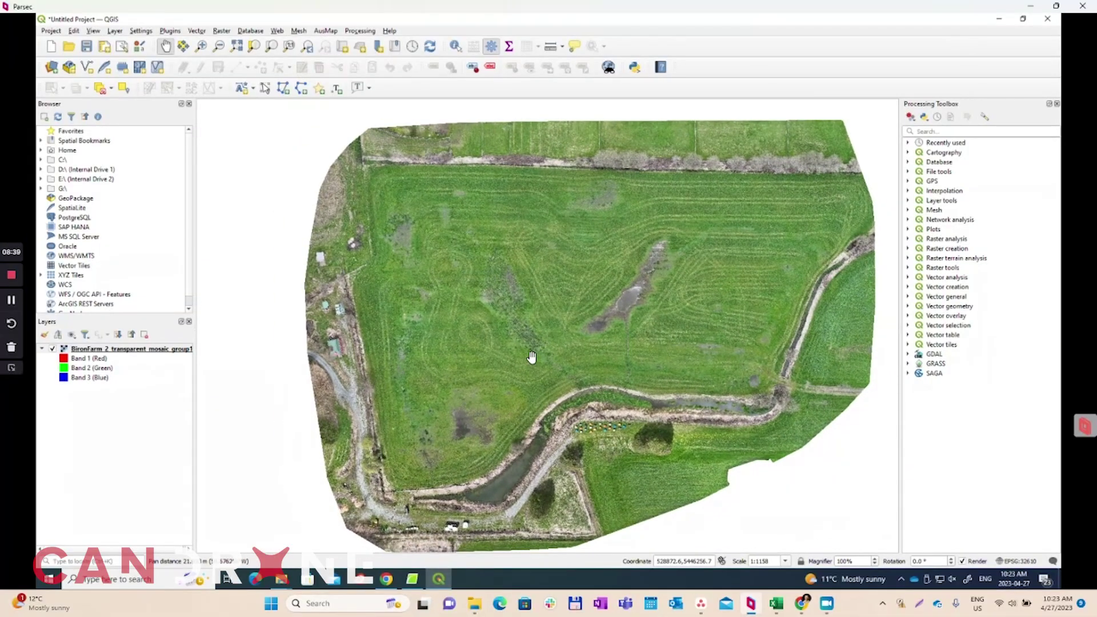
{"action": "left_click_drag", "start_coordinate": [614, 278], "coordinate": [603, 286]}
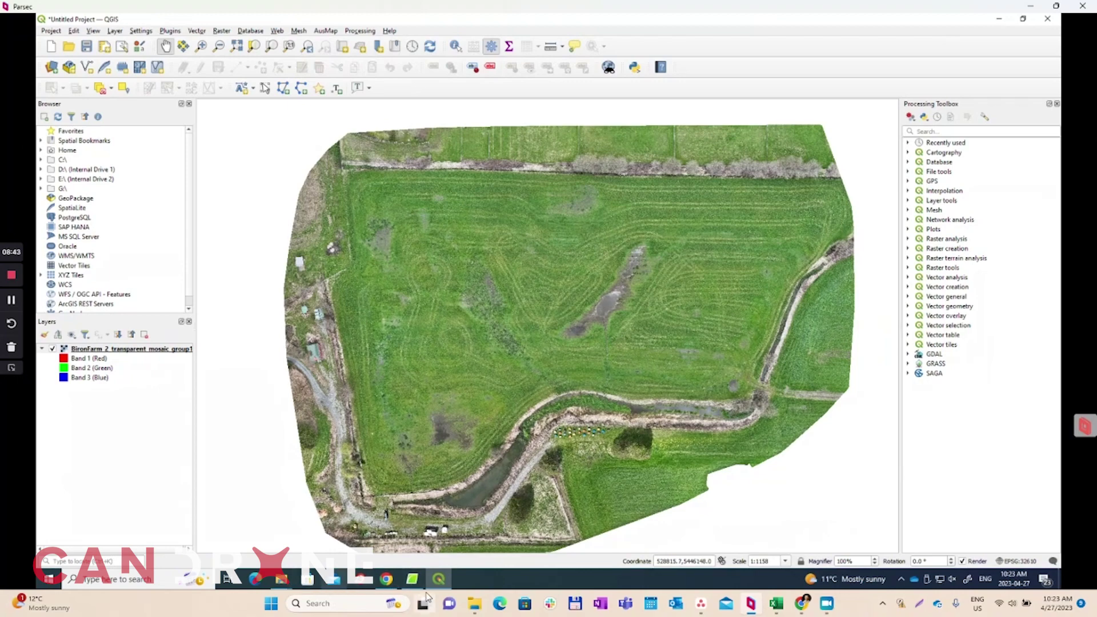
{"action": "left_click", "coordinate": [411, 580]}
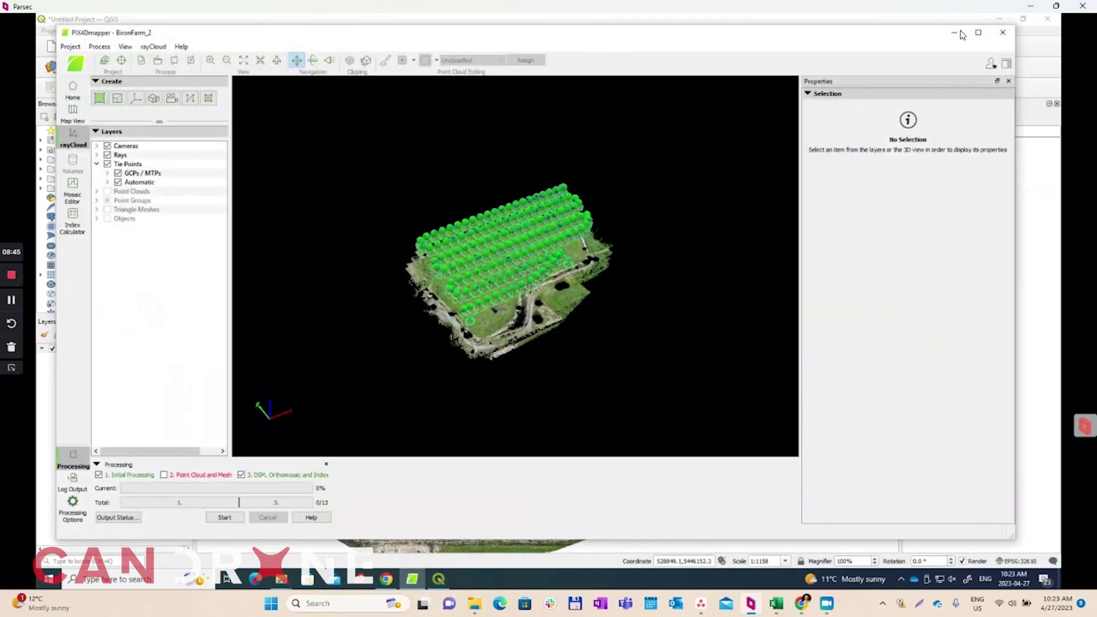
{"action": "left_click", "coordinate": [955, 33]}
{"action": "left_click", "coordinate": [281, 579]}
{"action": "left_click", "coordinate": [372, 546]}
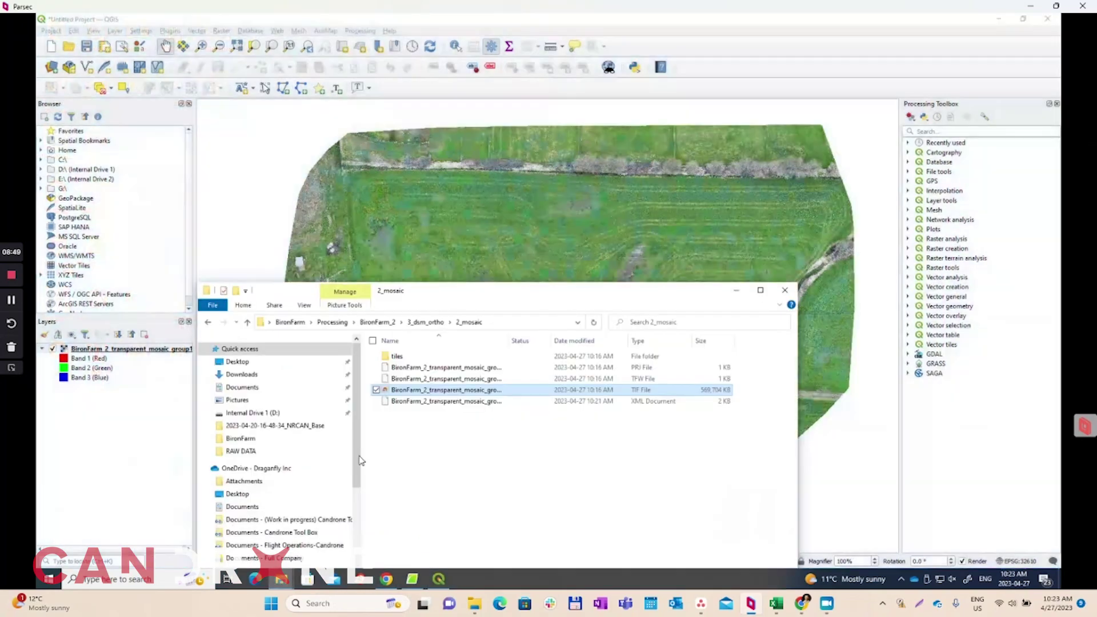
{"action": "left_click", "coordinate": [247, 165]}
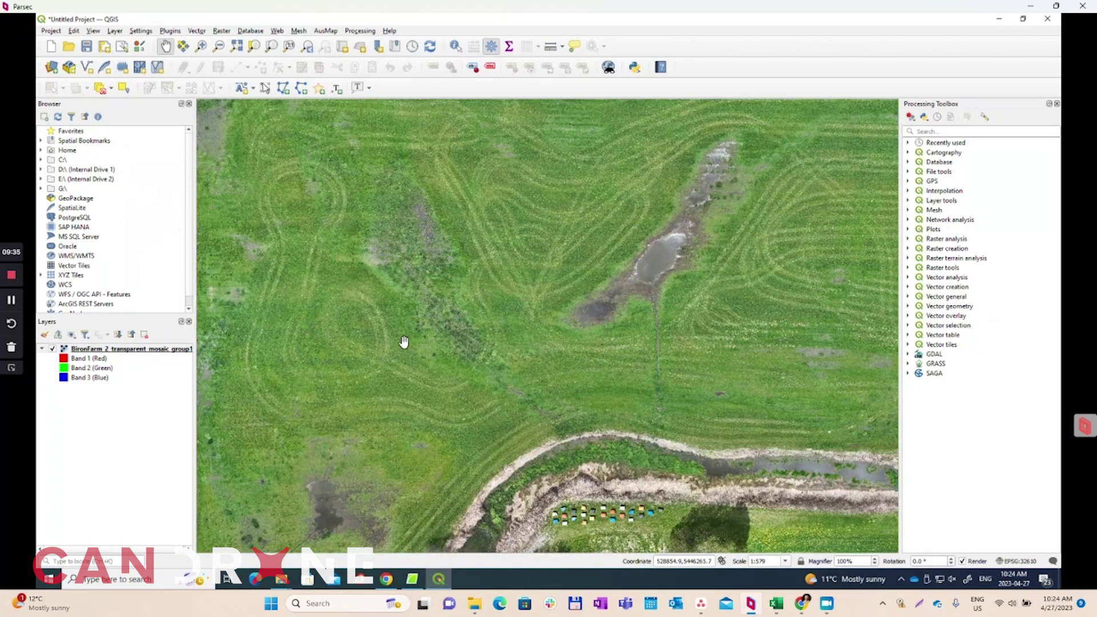
Pan and zoom across the orthomosaic until the field's rough top edge is in view
{"action": "left_click_drag", "start_coordinate": [427, 295], "coordinate": [552, 390]}
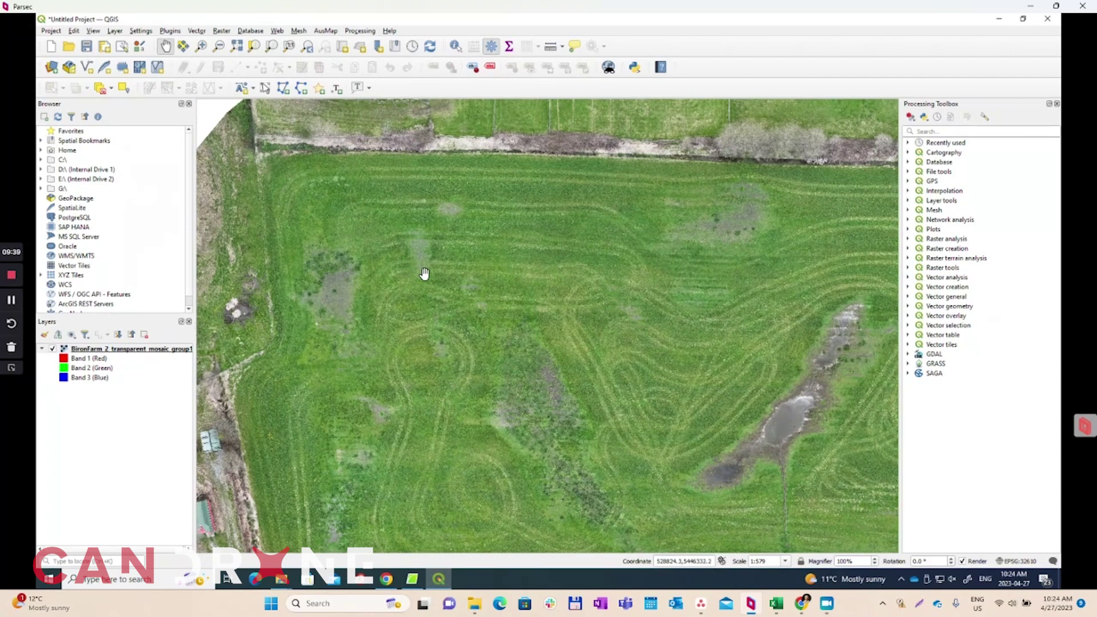
{"action": "mouse_move", "coordinate": [470, 356]}
{"action": "left_mouse_down"}
{"action": "mouse_move", "coordinate": [465, 343]}
{"action": "mouse_move", "coordinate": [481, 350]}
{"action": "left_mouse_up"}
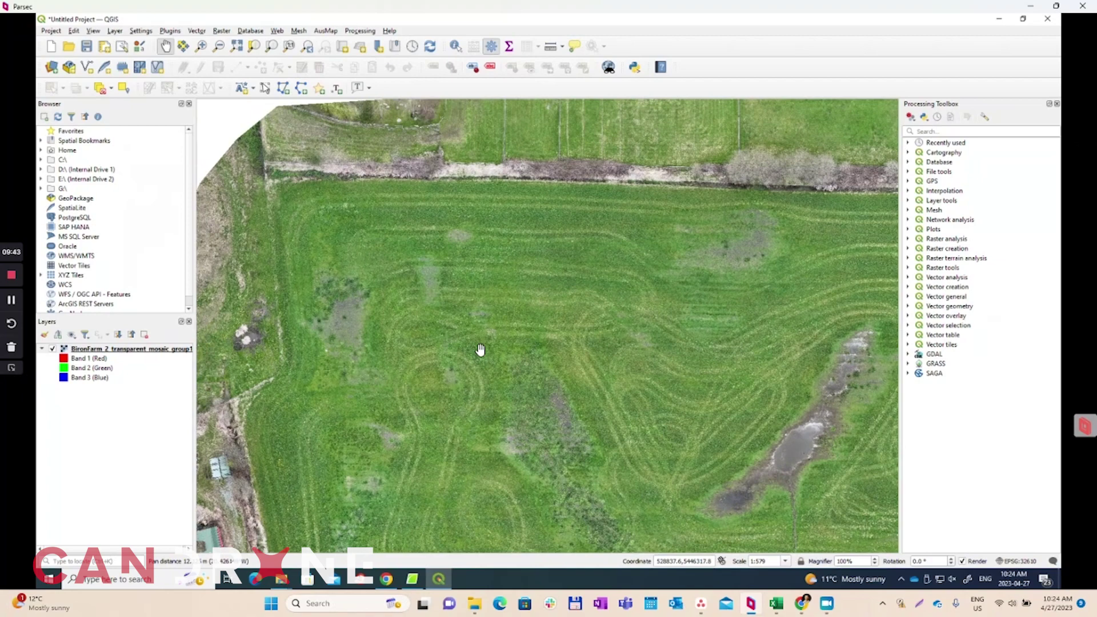
{"action": "left_click_drag", "start_coordinate": [429, 265], "coordinate": [446, 286]}
{"action": "scroll", "coordinate": [443, 264], "scroll_direction": "up", "scroll_amount": 1}
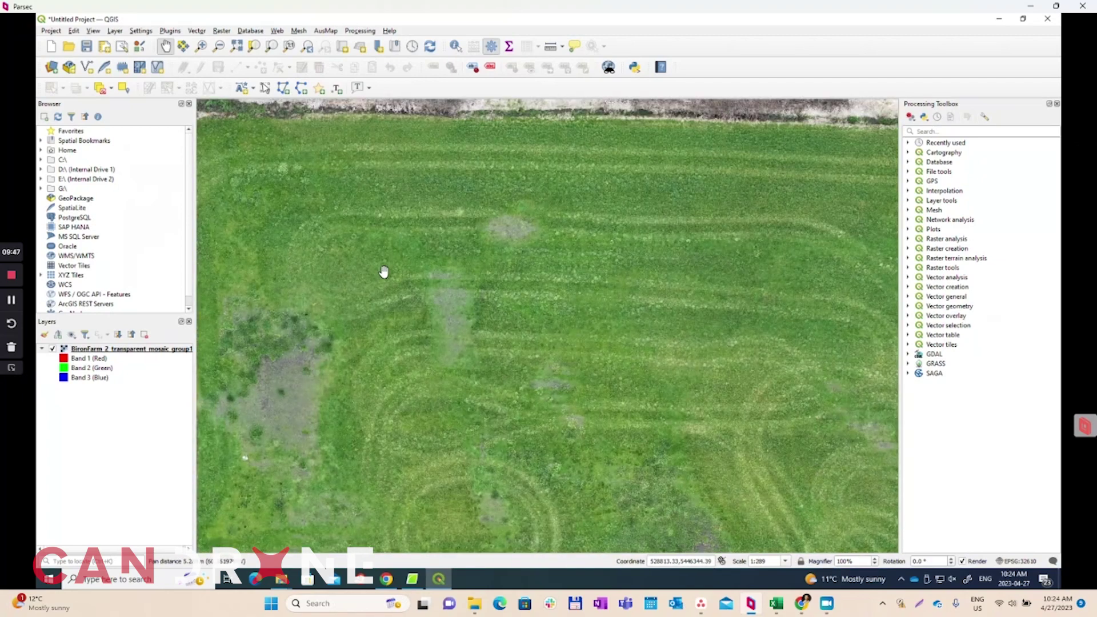
{"action": "scroll", "coordinate": [440, 259], "scroll_direction": "up", "scroll_amount": 1}
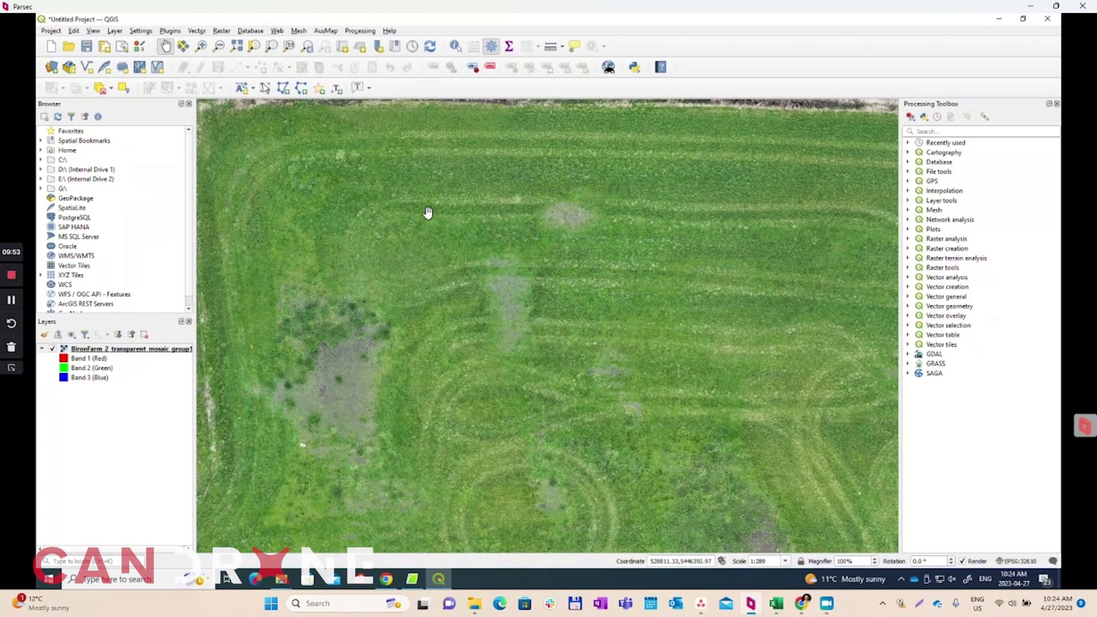
{"action": "left_click_drag", "start_coordinate": [418, 237], "coordinate": [465, 343]}
{"action": "scroll", "coordinate": [465, 343], "scroll_direction": "up", "scroll_amount": 1}
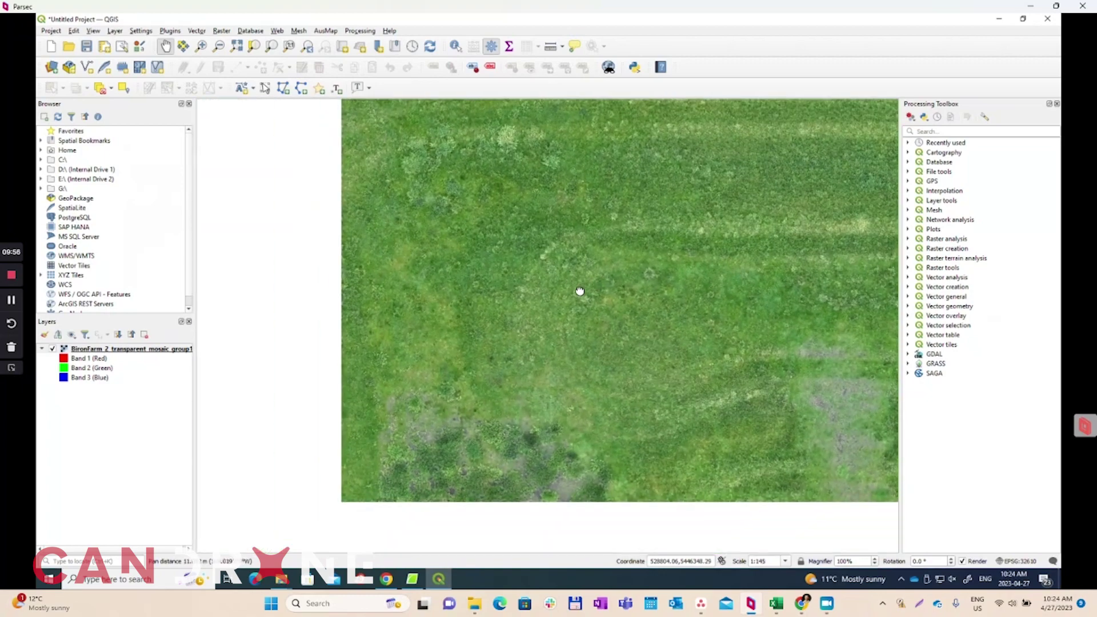
{"action": "left_click_drag", "start_coordinate": [535, 343], "coordinate": [450, 301]}
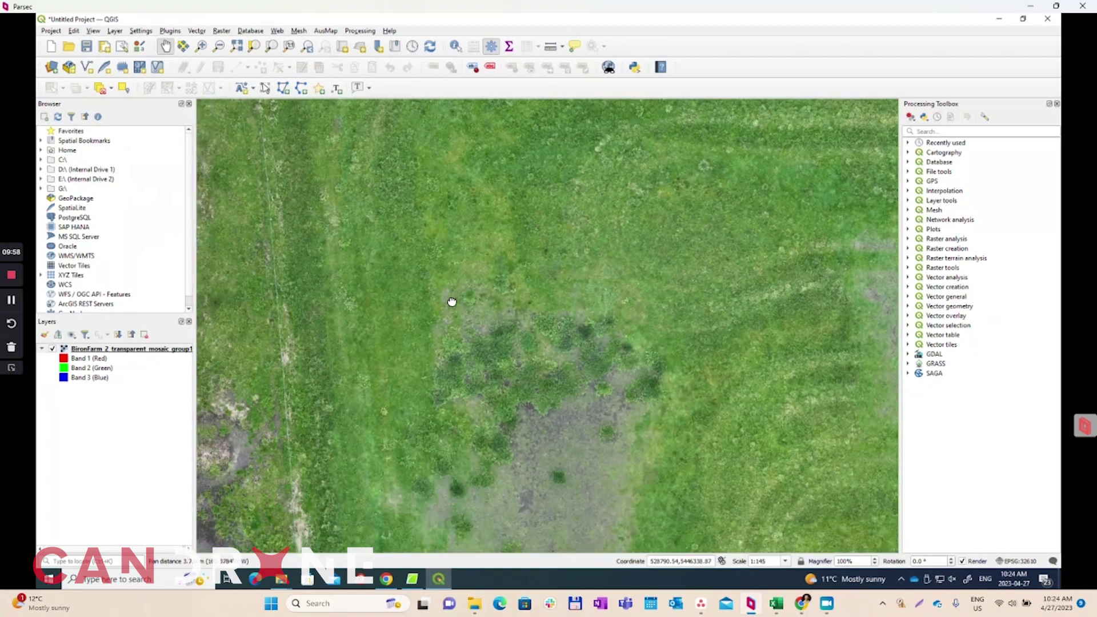
{"action": "left_click_drag", "start_coordinate": [450, 223], "coordinate": [443, 426]}
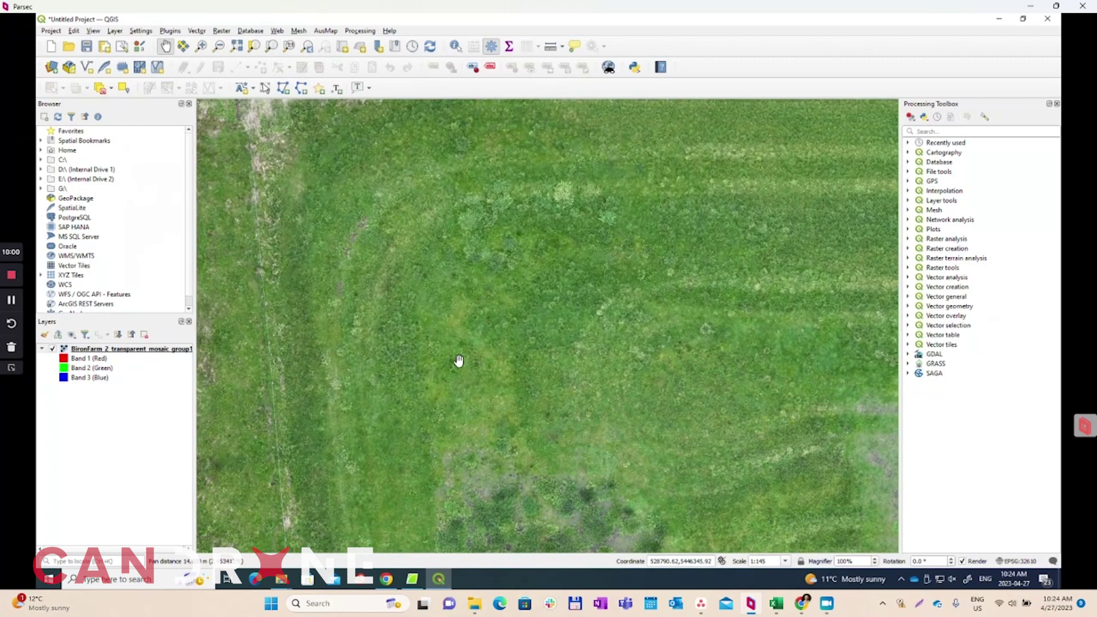
{"action": "left_click_drag", "start_coordinate": [458, 363], "coordinate": [419, 442]}
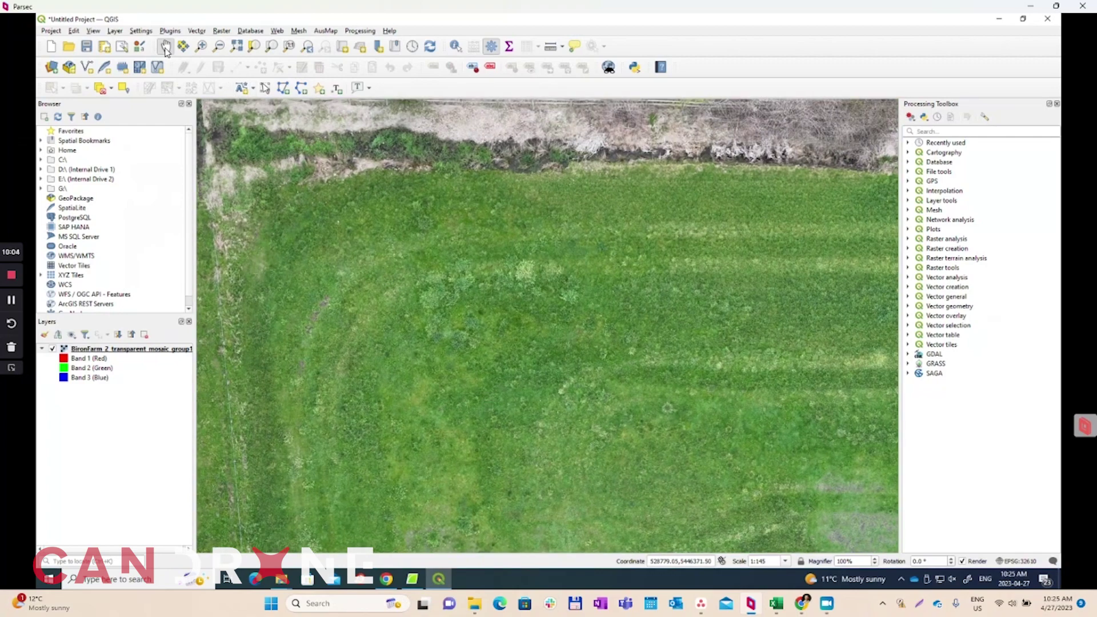
Start a delimited text layer import and load the Fort Langley Farm - simple CSV
{"action": "left_click", "coordinate": [115, 30]}
{"action": "mouse_move", "coordinate": [143, 55]}
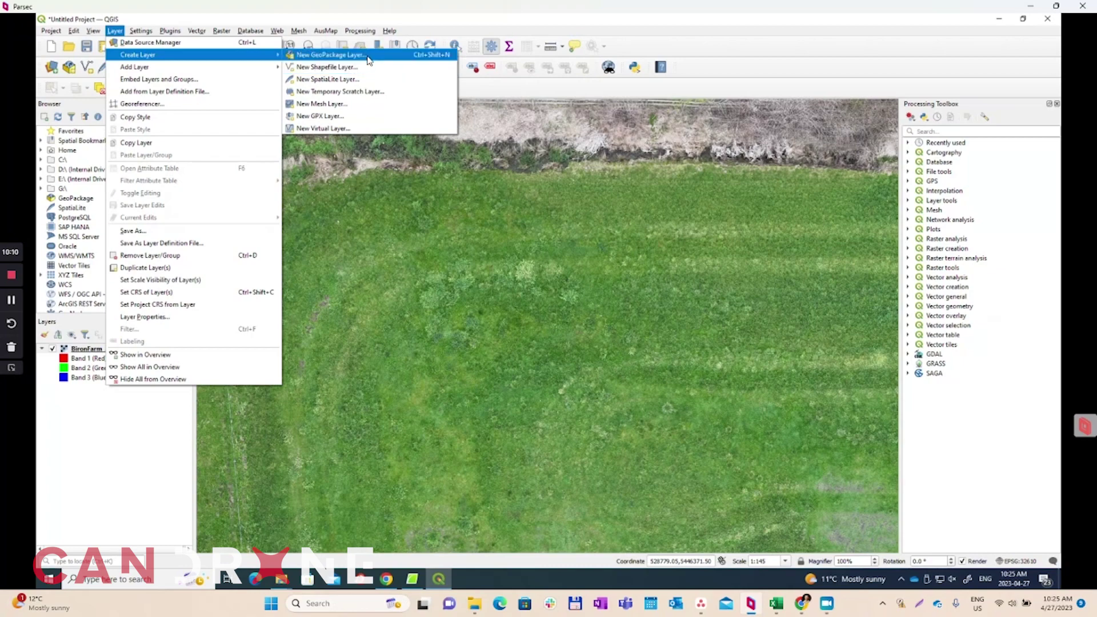
{"action": "mouse_move", "coordinate": [268, 66]}
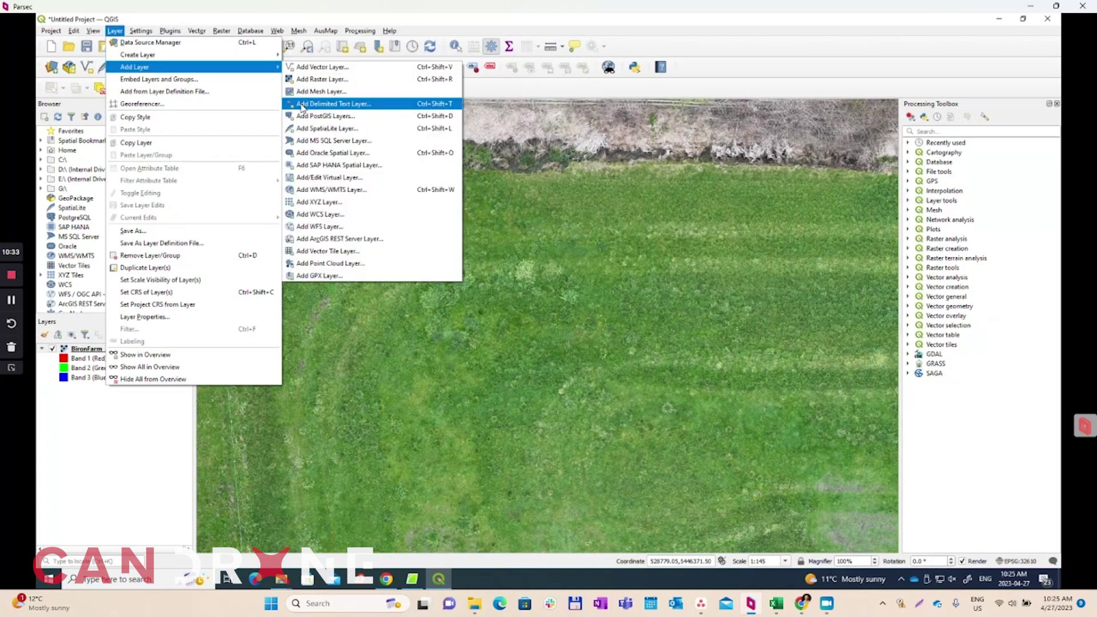
{"action": "left_click", "coordinate": [302, 107]}
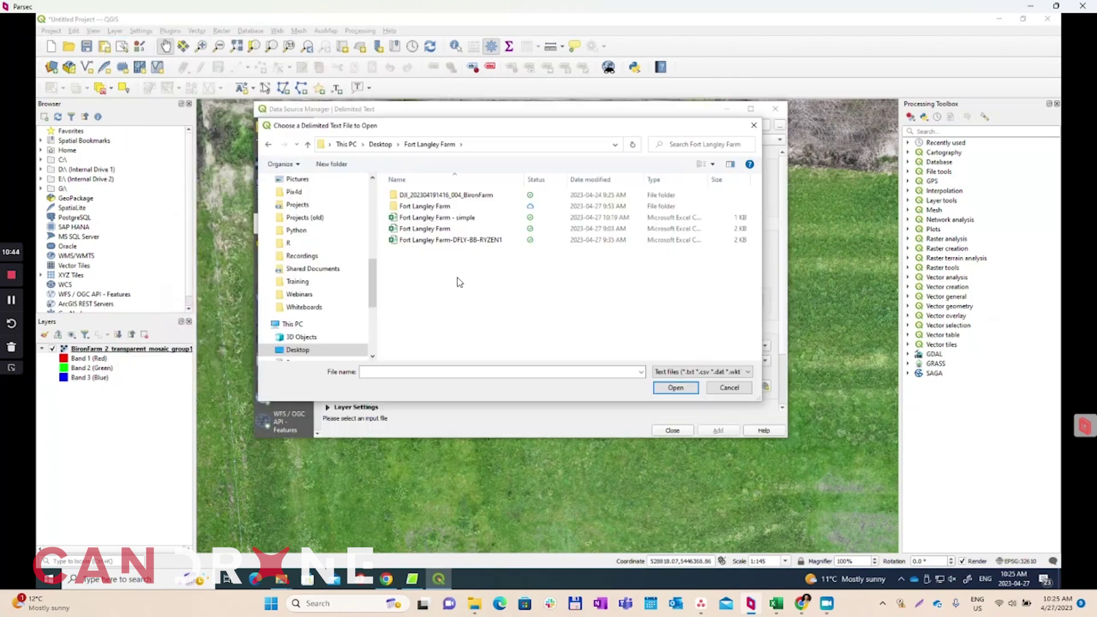
{"action": "left_click", "coordinate": [421, 219]}
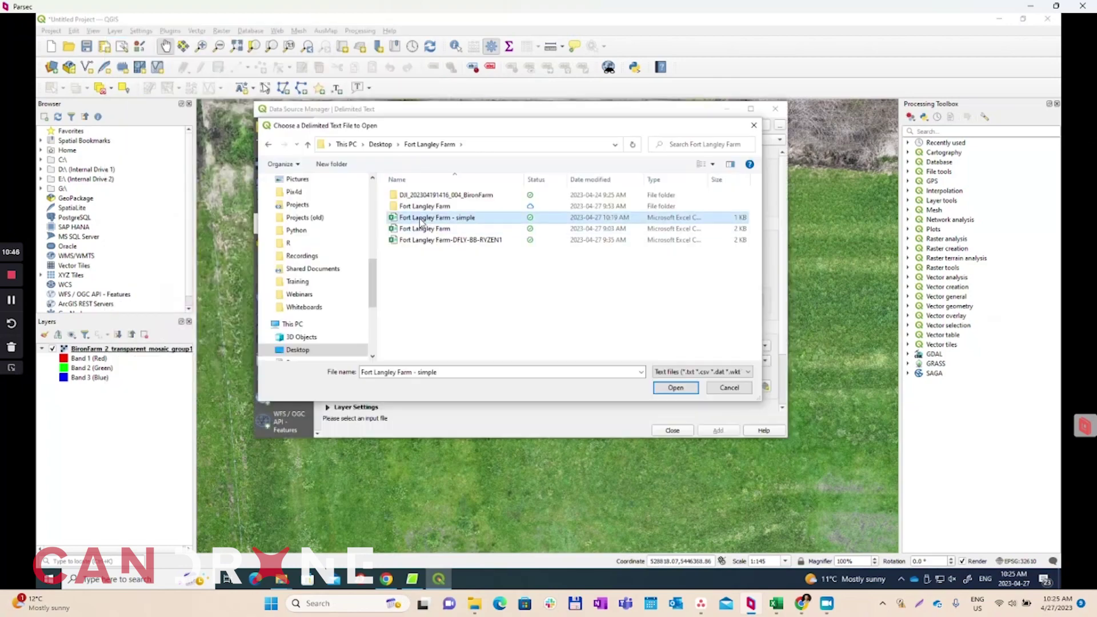
{"action": "left_click", "coordinate": [674, 388]}
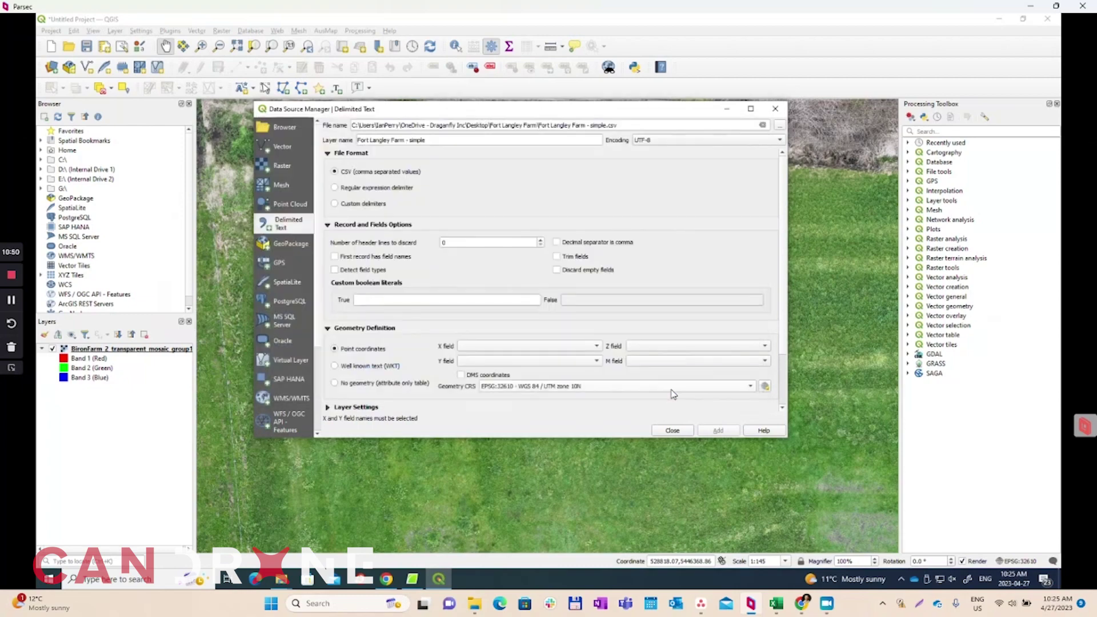
{"action": "left_click_drag", "start_coordinate": [441, 109], "coordinate": [394, 85]}
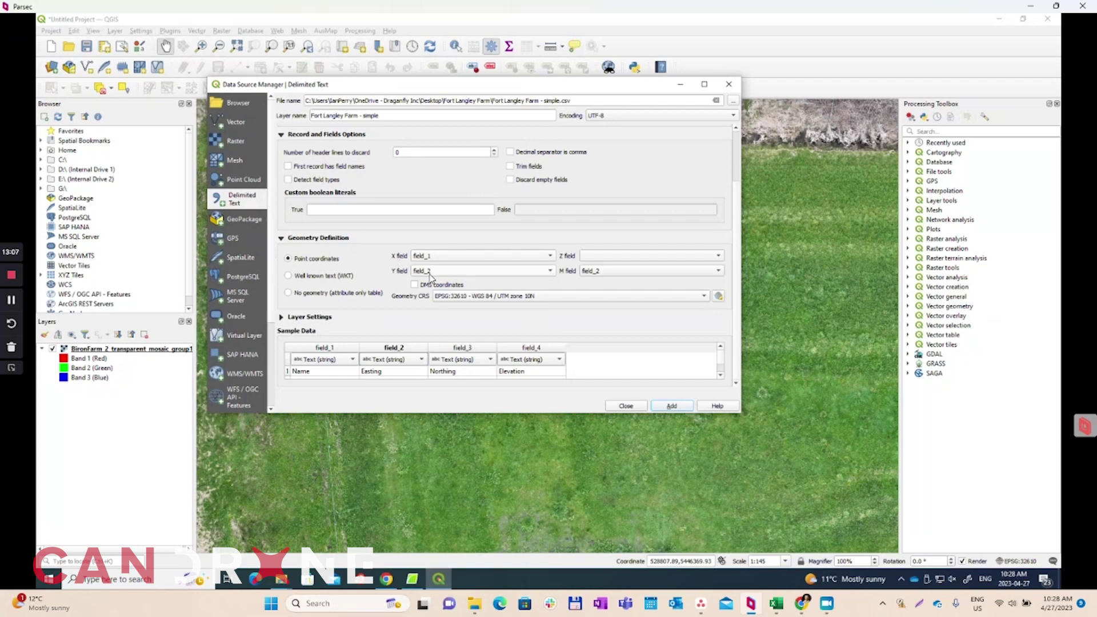
Use field_3 as Z, make field_2–field_4 Integer (32 bit), and take field names from the first record
{"action": "left_click", "coordinate": [599, 274]}
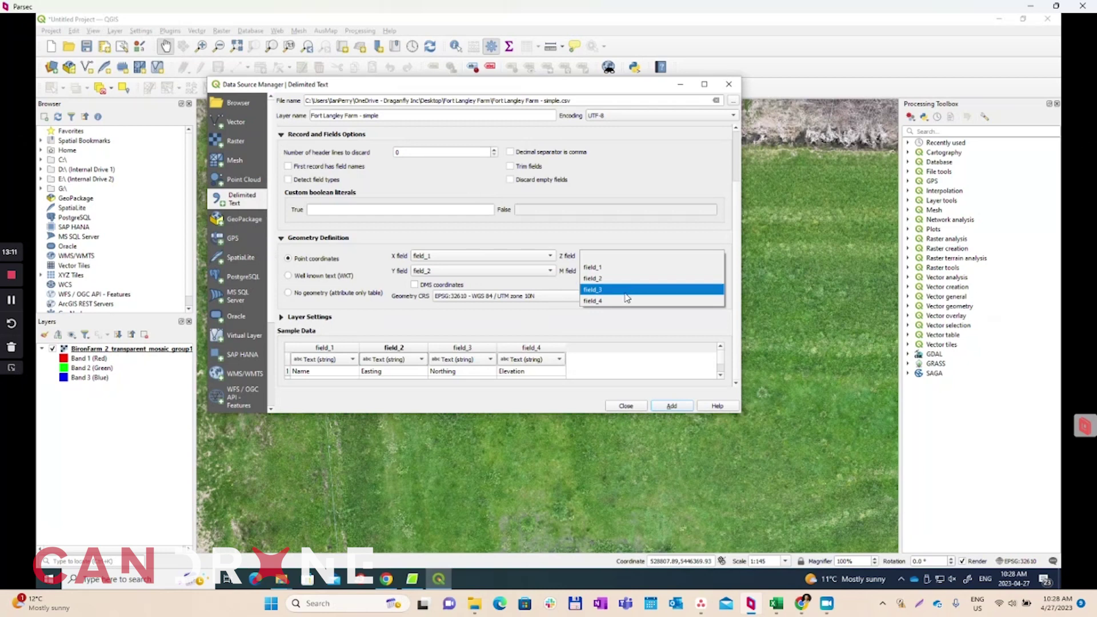
{"action": "left_click", "coordinate": [615, 293]}
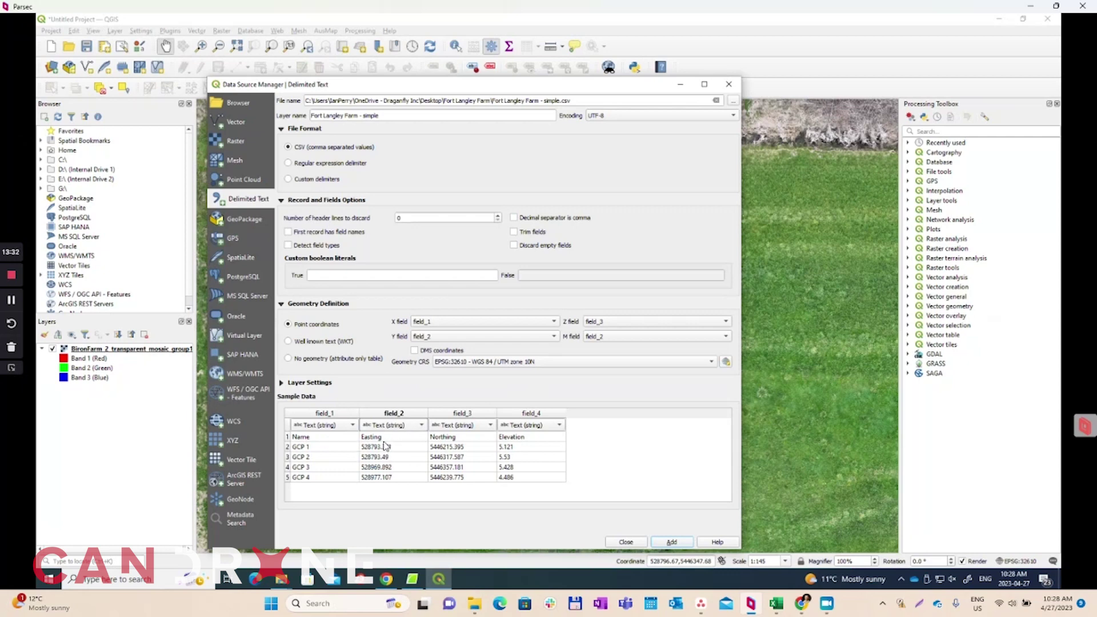
{"action": "left_click", "coordinate": [410, 430]}
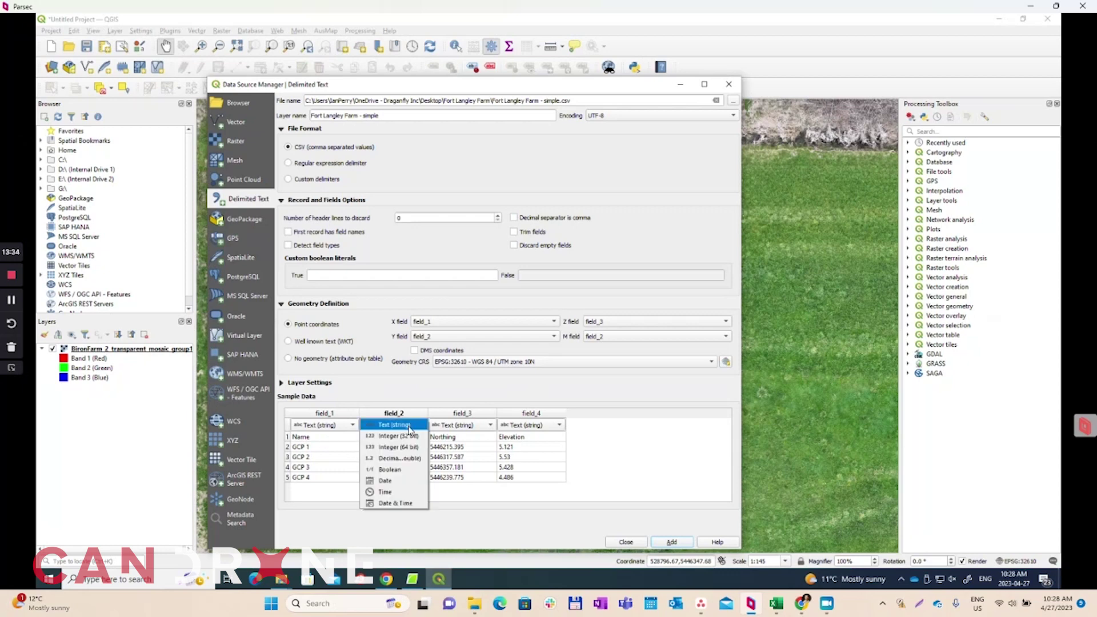
{"action": "left_click", "coordinate": [405, 436]}
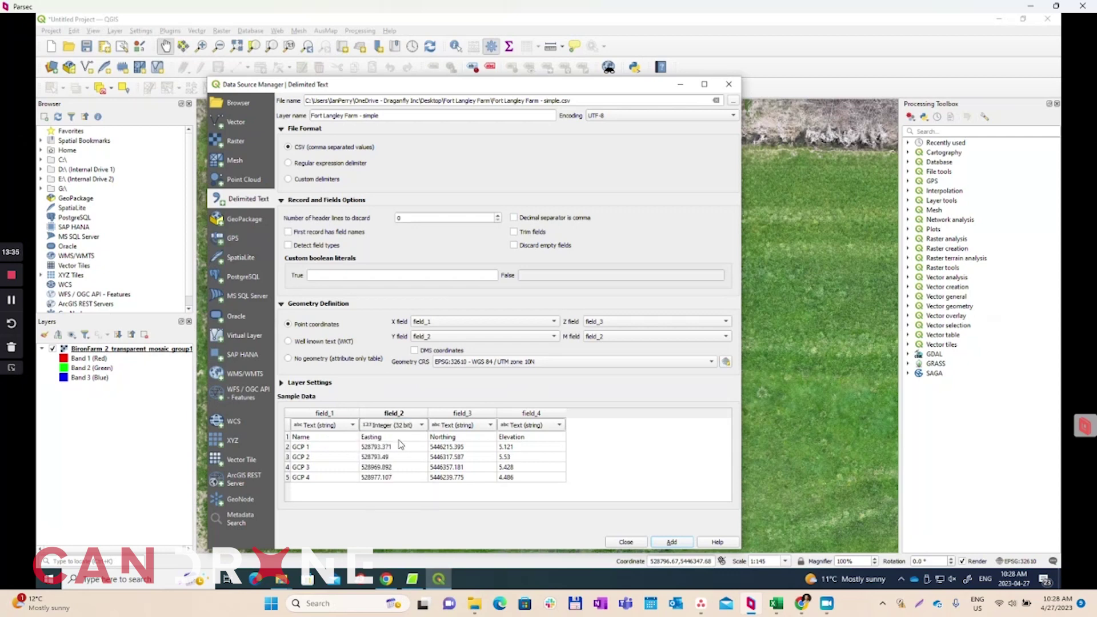
{"action": "left_click", "coordinate": [467, 430]}
{"action": "left_click", "coordinate": [469, 436]}
{"action": "left_click", "coordinate": [535, 428]}
{"action": "left_click", "coordinate": [533, 436]}
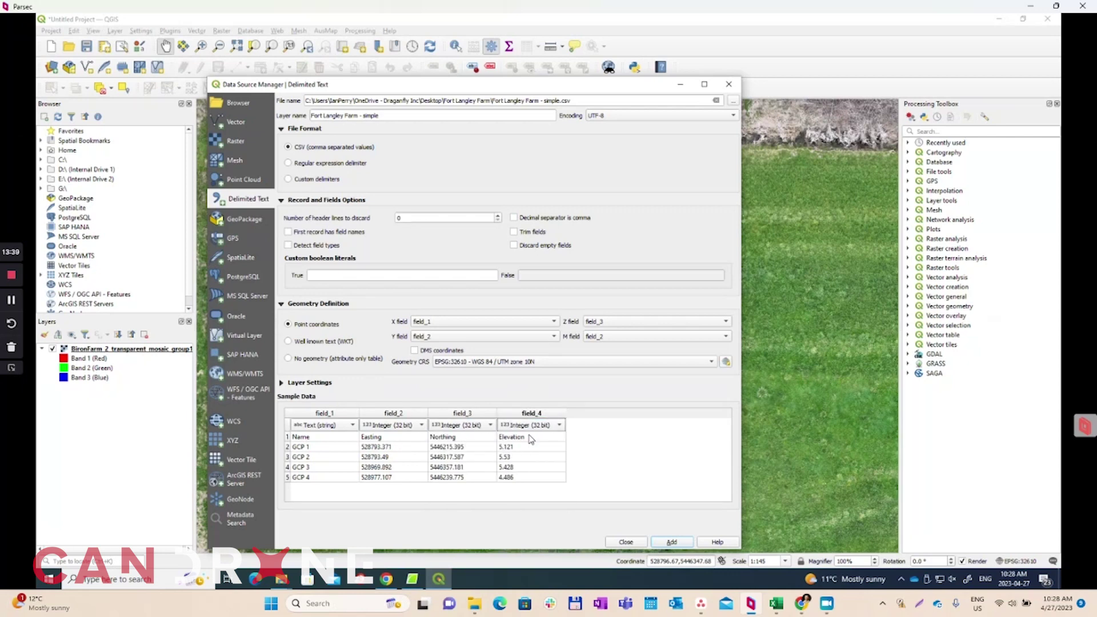
{"action": "left_click", "coordinate": [288, 232]}
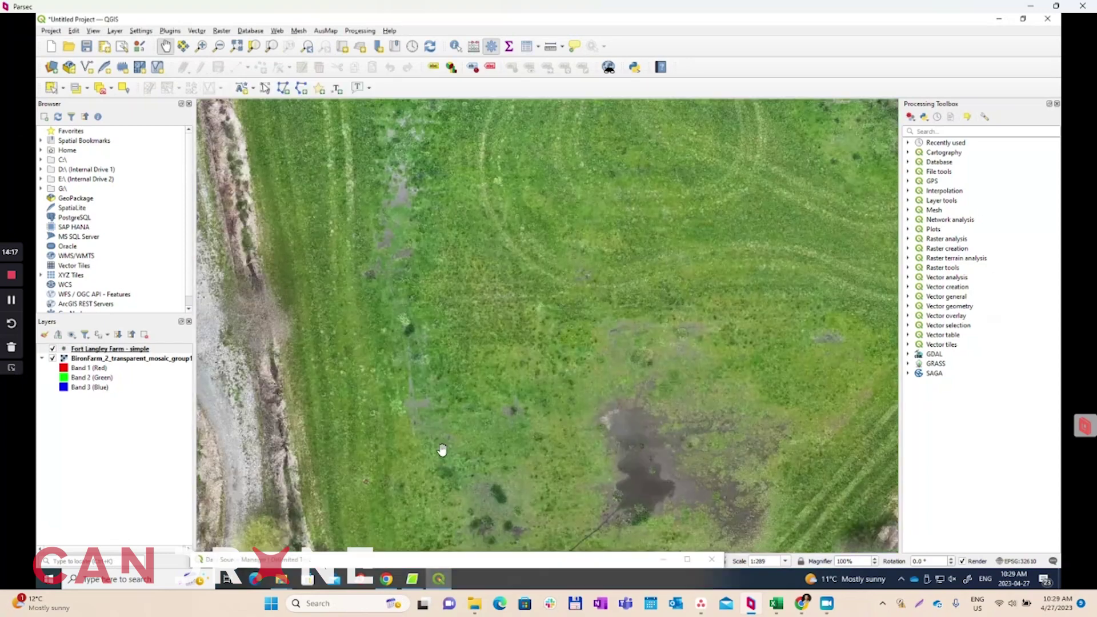
{"action": "left_click_drag", "start_coordinate": [448, 431], "coordinate": [423, 379]}
{"action": "scroll", "coordinate": [423, 378], "scroll_direction": "up", "scroll_amount": 4}
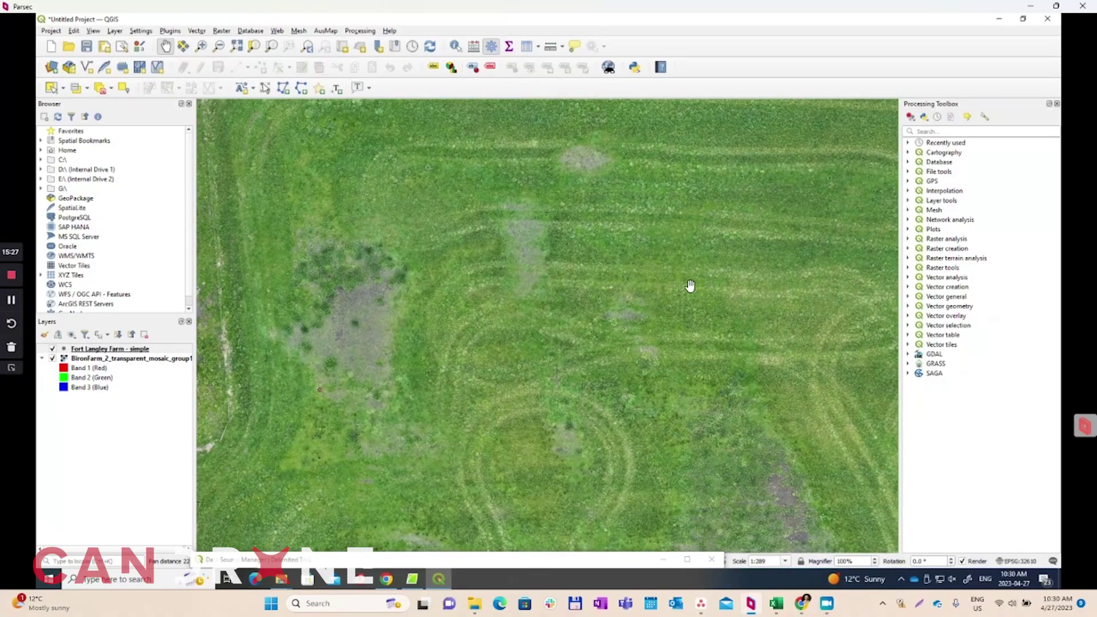
{"action": "right_click", "coordinate": [123, 349]}
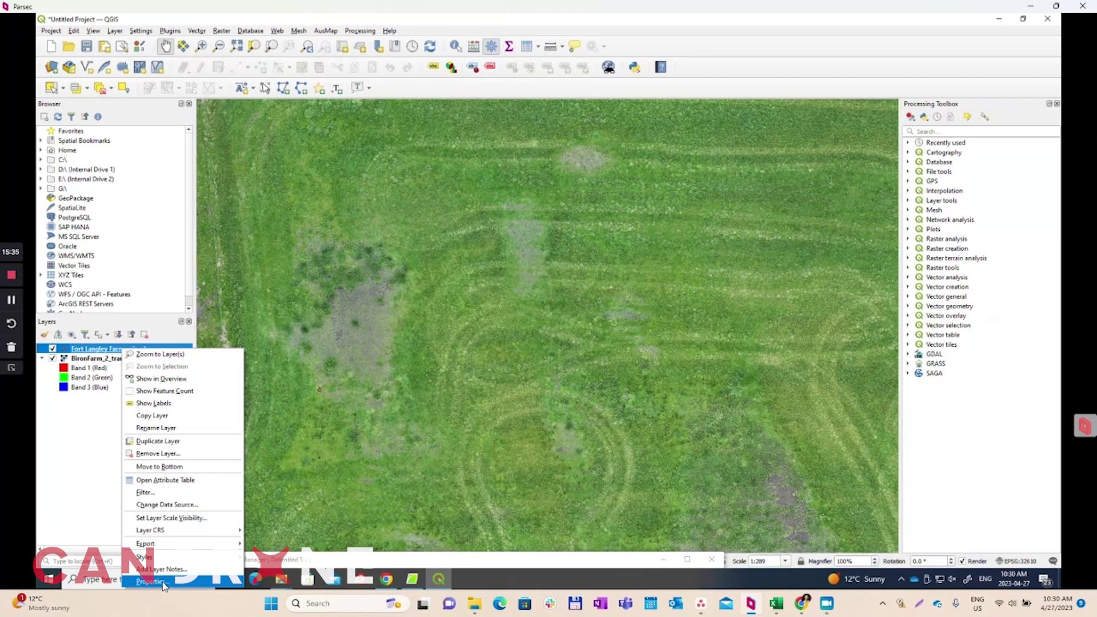
Recolour the GCP point markers bright yellow in the layer's Symbology settings
{"action": "left_click", "coordinate": [151, 582]}
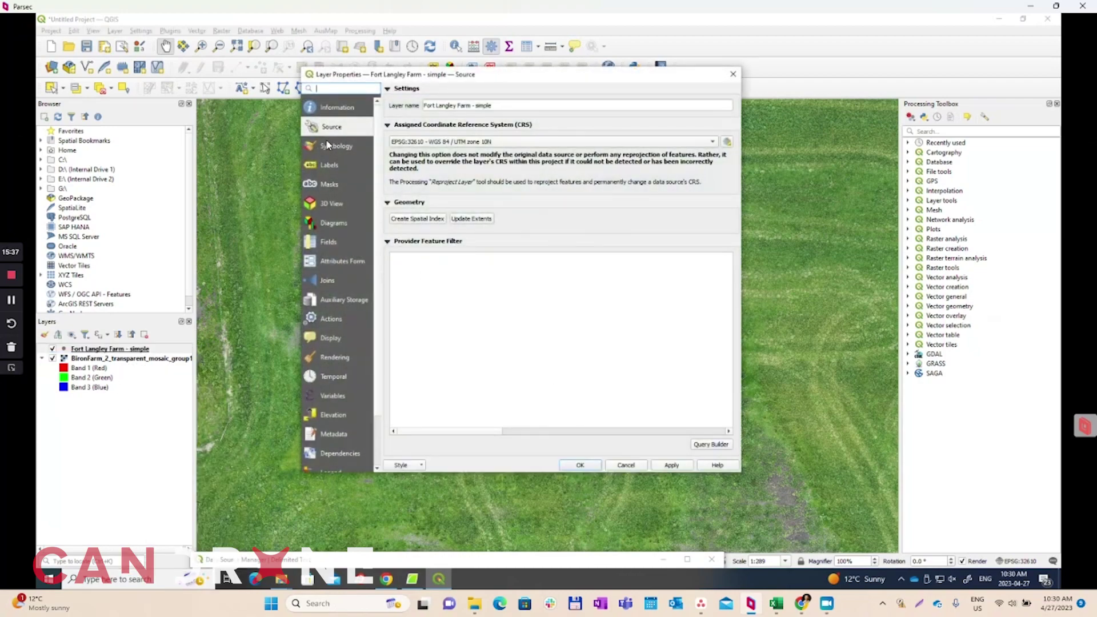
{"action": "left_click", "coordinate": [328, 146]}
{"action": "left_click", "coordinate": [731, 187]}
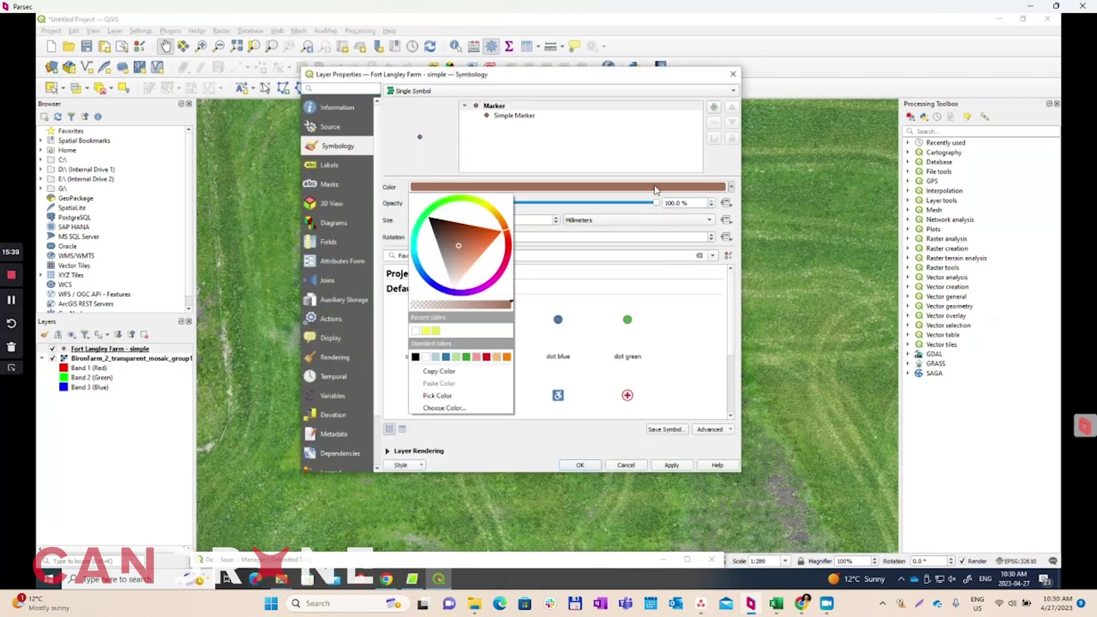
{"action": "left_click", "coordinate": [485, 207]}
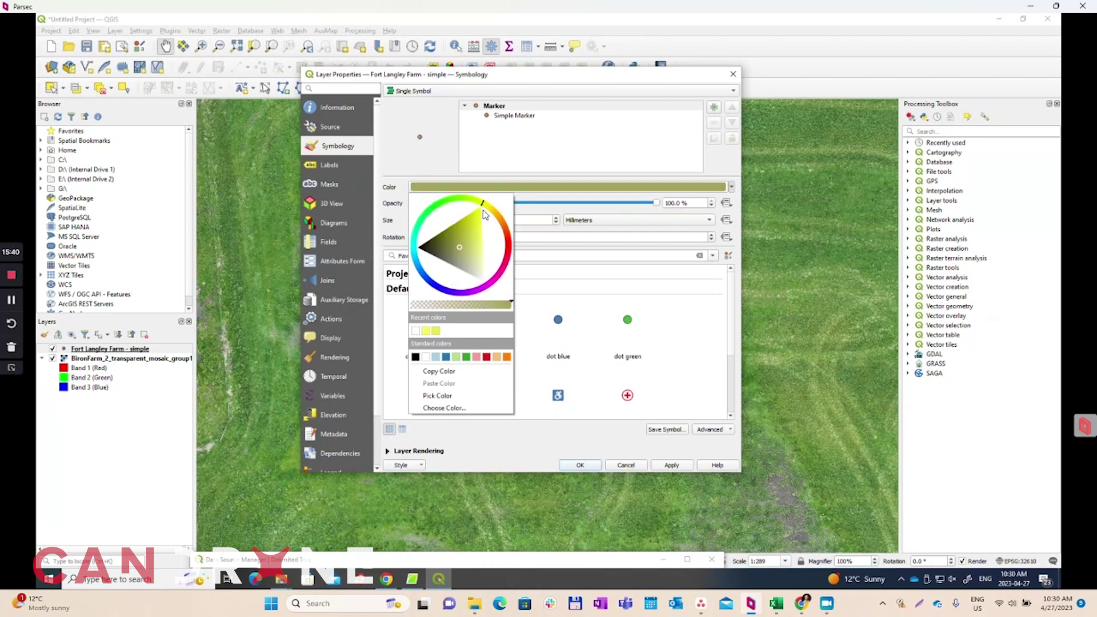
{"action": "left_click", "coordinate": [426, 331]}
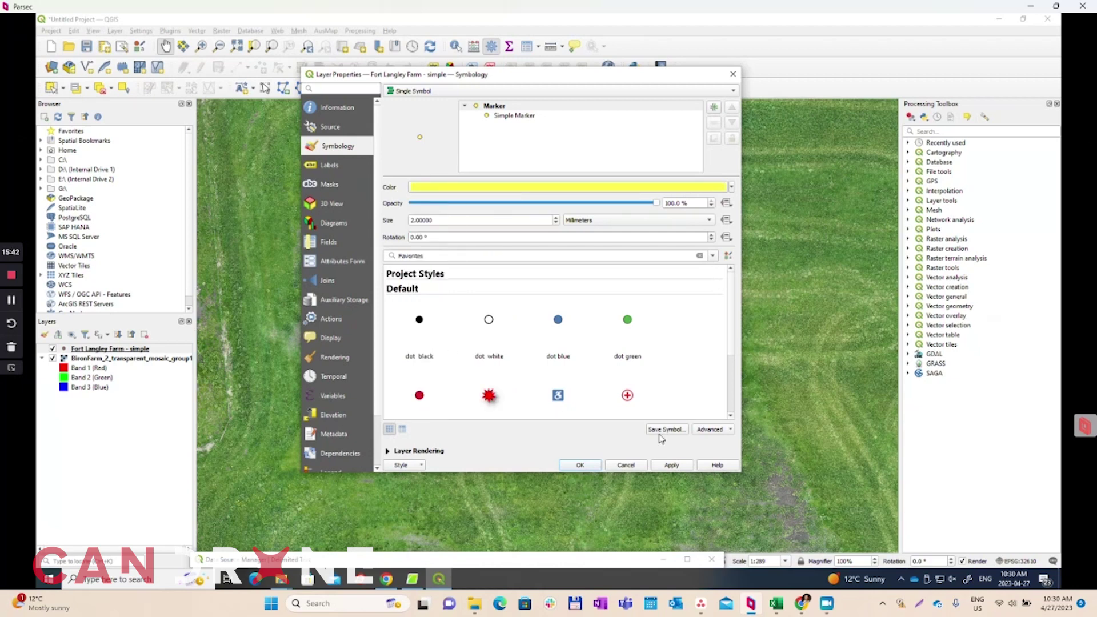
{"action": "left_click", "coordinate": [678, 469]}
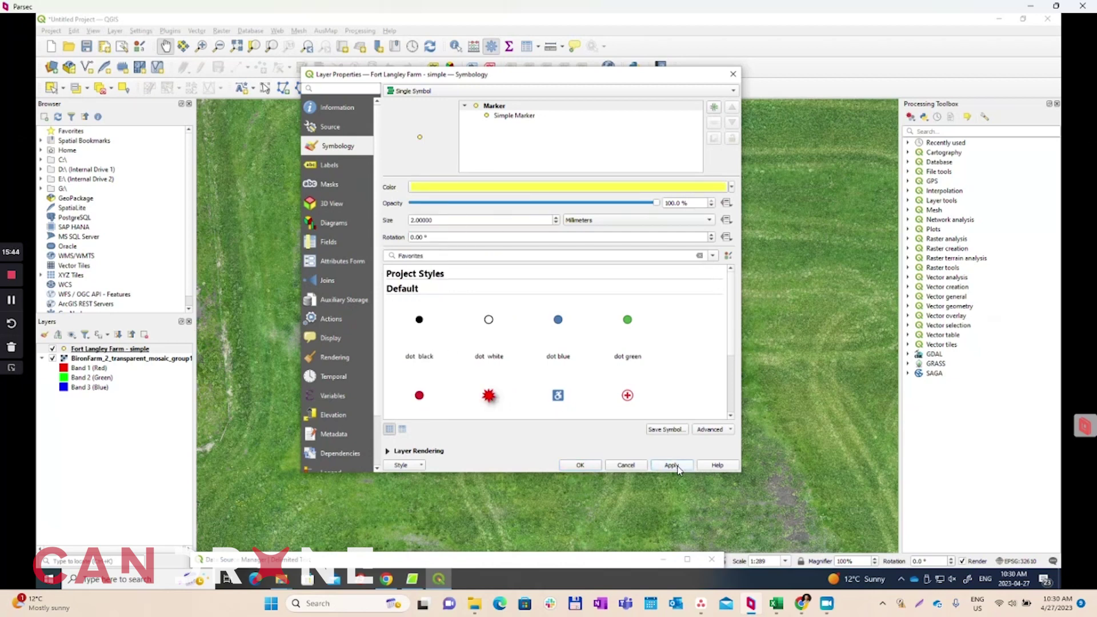
{"action": "left_click", "coordinate": [590, 467]}
{"action": "scroll", "coordinate": [304, 410], "scroll_direction": "up", "scroll_amount": 1}
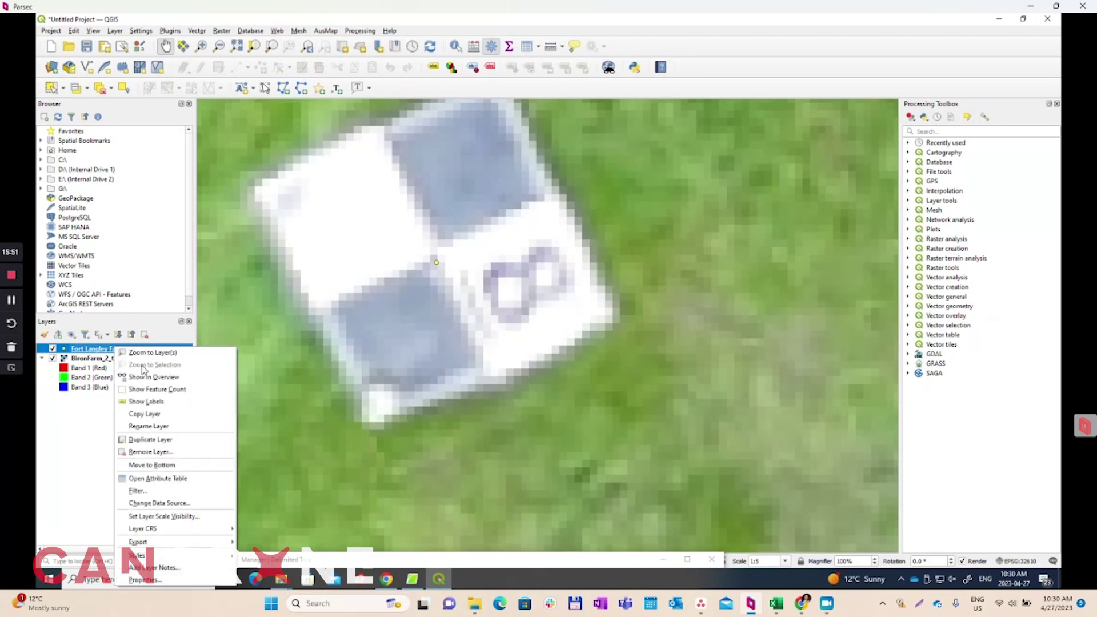
Switch the GCP markers to a yellow 7.2 mm drop-shadow starburst symbol
{"action": "left_click", "coordinate": [317, 336]}
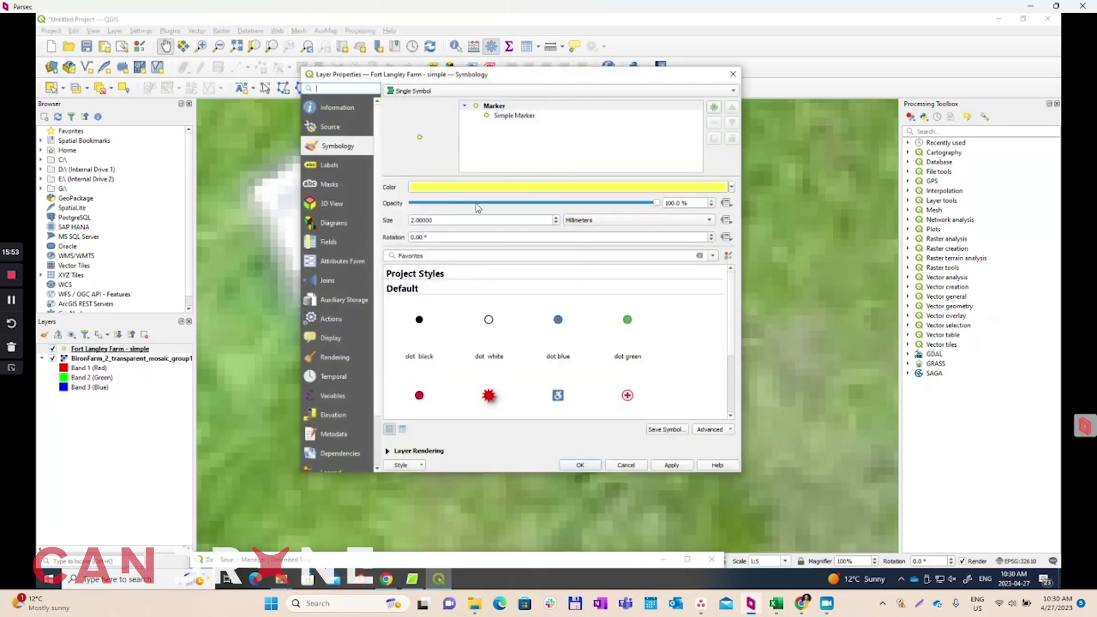
{"action": "left_click", "coordinate": [489, 396]}
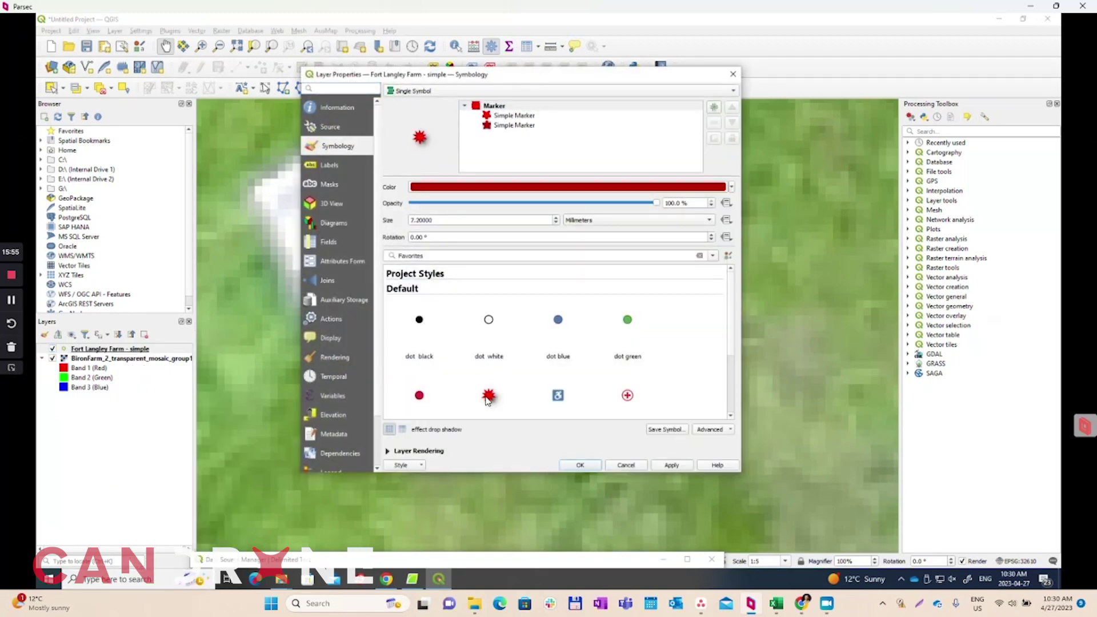
{"action": "left_click", "coordinate": [732, 187]}
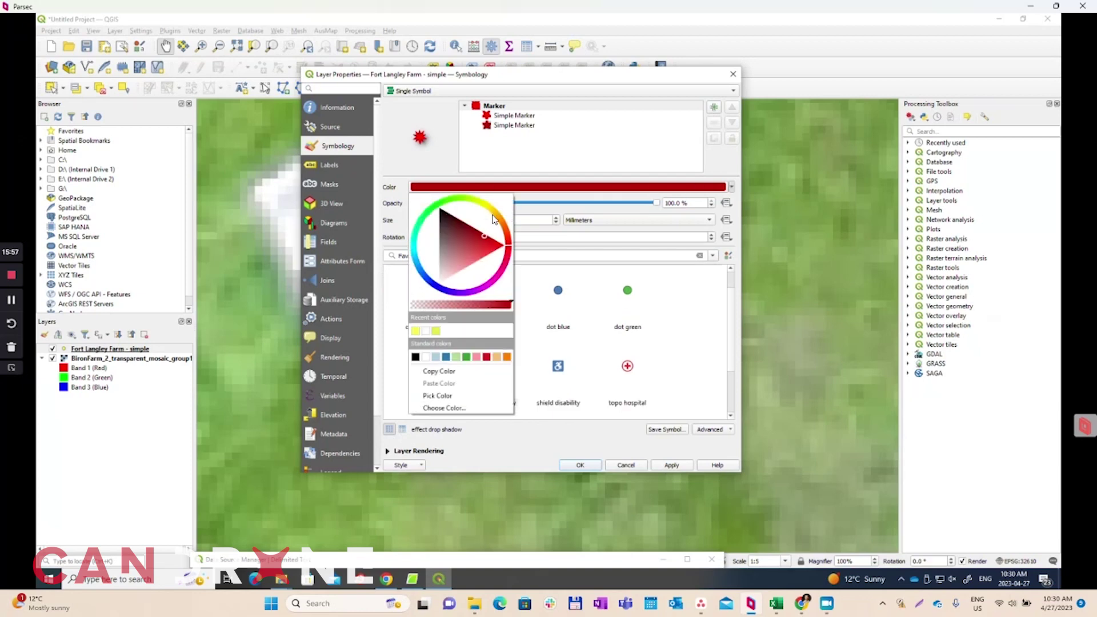
{"action": "left_click", "coordinate": [486, 205]}
{"action": "left_click", "coordinate": [415, 331]}
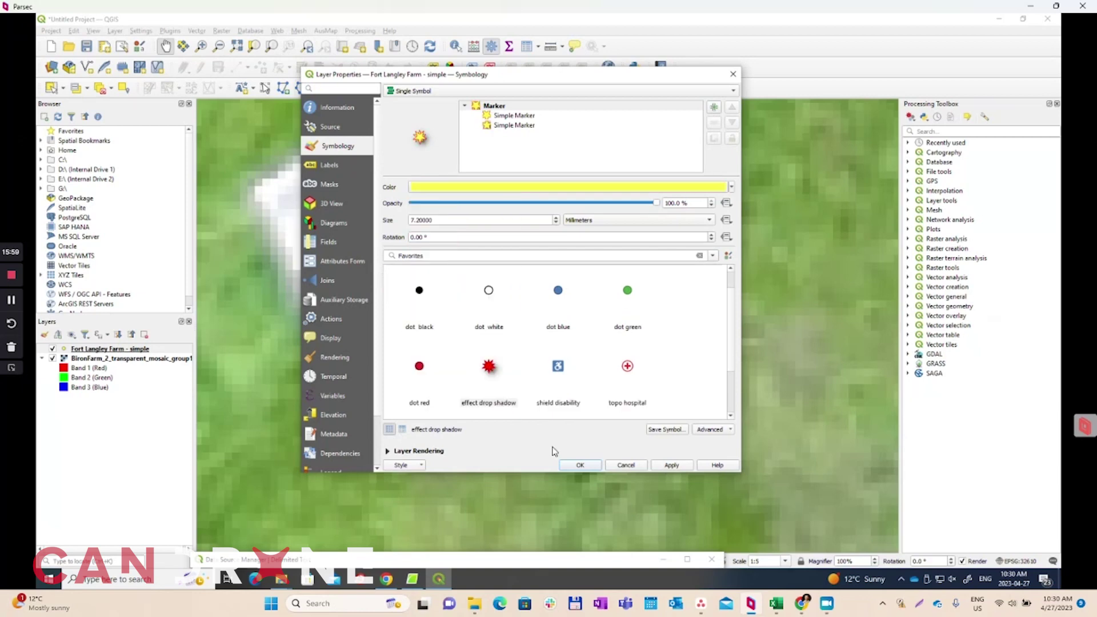
{"action": "left_click", "coordinate": [672, 466]}
{"action": "left_click", "coordinate": [580, 465]}
{"action": "scroll", "coordinate": [490, 302], "scroll_direction": "down", "scroll_amount": 2}
Zoom in on ground targets 5 and 1 to check the GCP marker placement
{"action": "scroll", "coordinate": [490, 302], "scroll_direction": "down", "scroll_amount": 5}
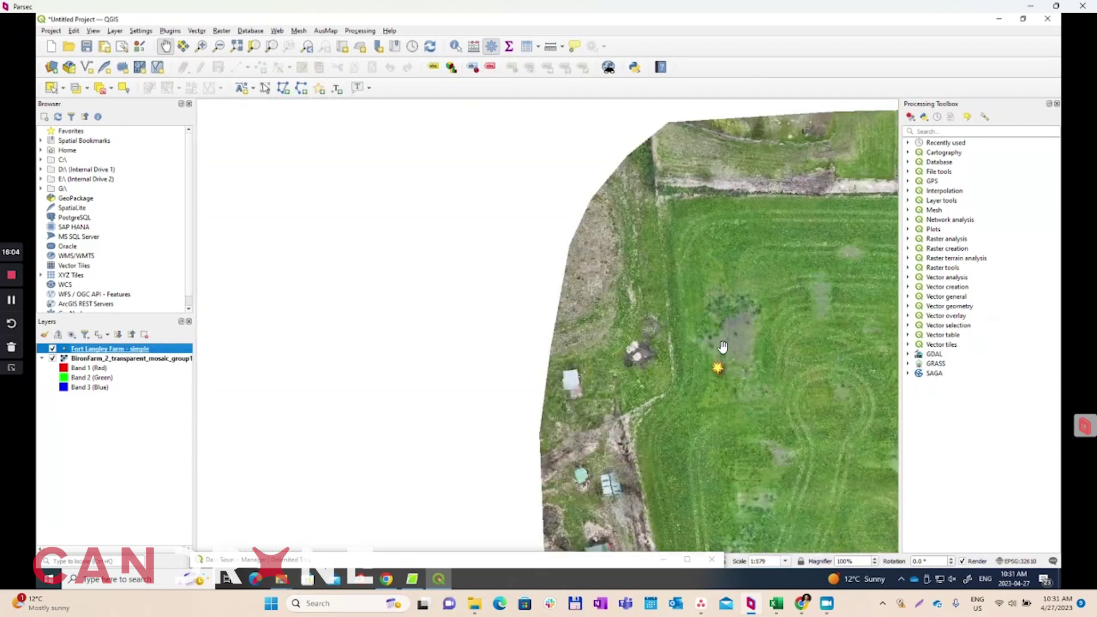
{"action": "left_click_drag", "start_coordinate": [718, 348], "coordinate": [314, 259]}
{"action": "scroll", "coordinate": [581, 304], "scroll_direction": "up", "scroll_amount": 3}
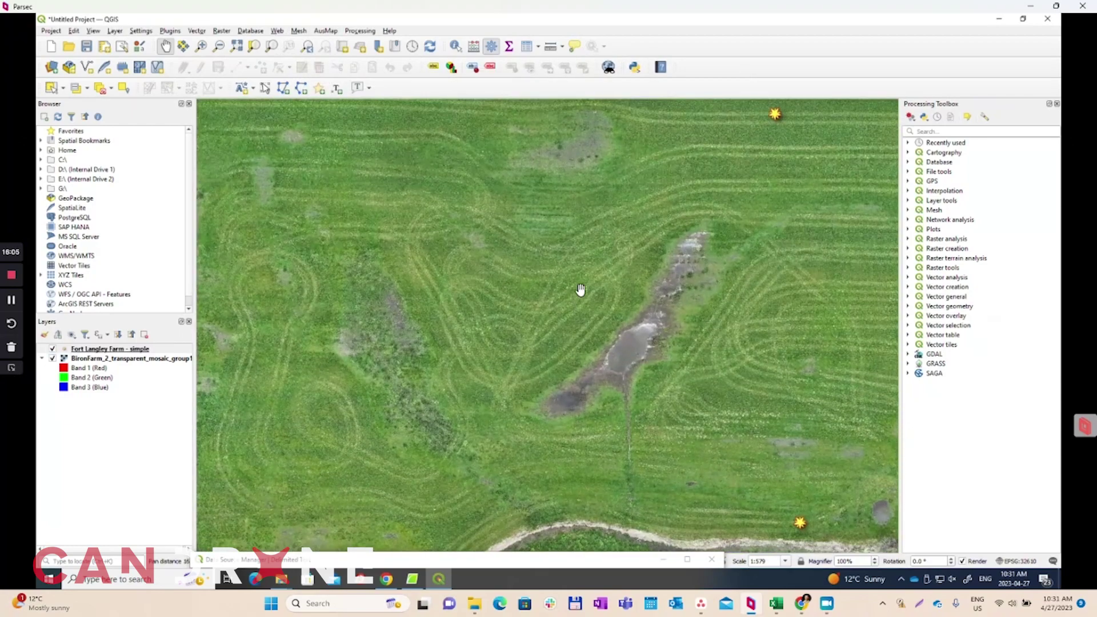
{"action": "scroll", "coordinate": [586, 278], "scroll_direction": "up", "scroll_amount": 6}
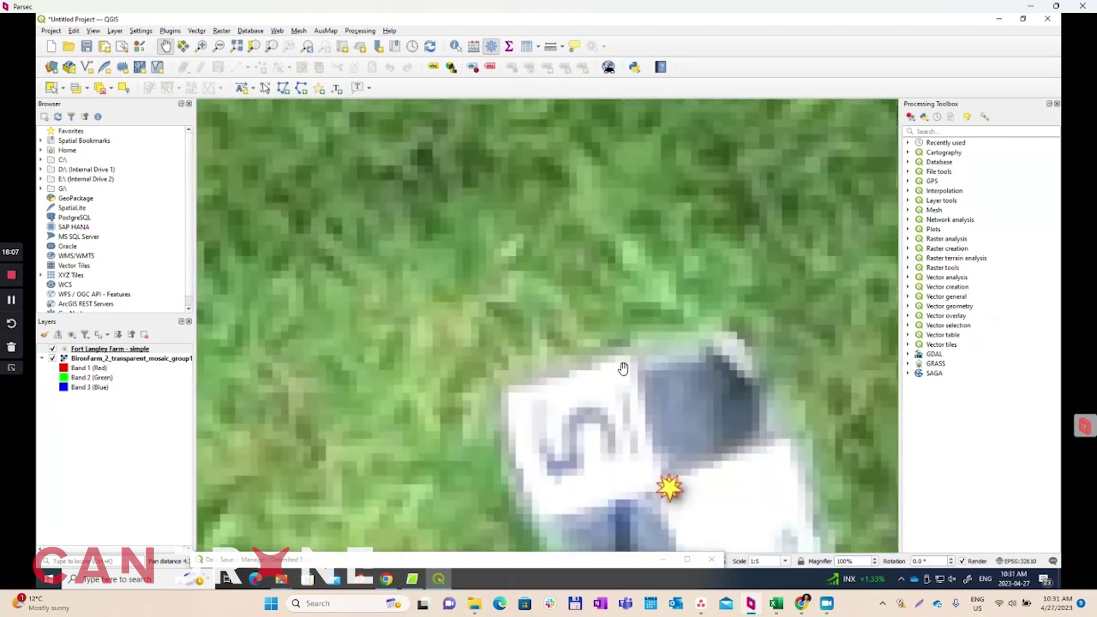
{"action": "scroll", "coordinate": [468, 177], "scroll_direction": "down", "scroll_amount": 3}
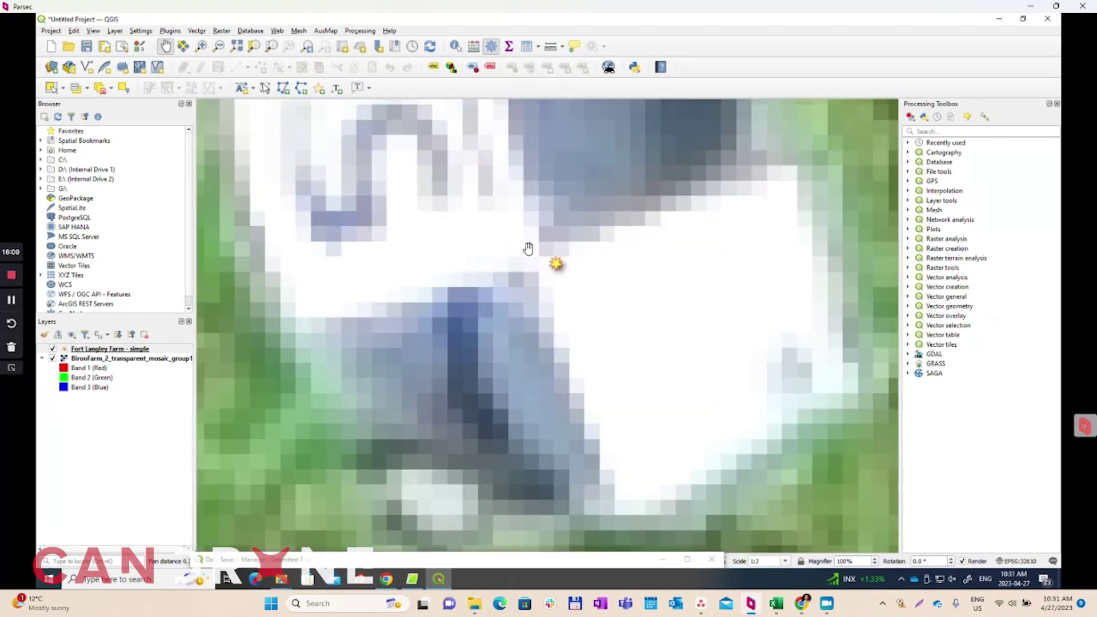
{"action": "scroll", "coordinate": [526, 245], "scroll_direction": "up", "scroll_amount": 4}
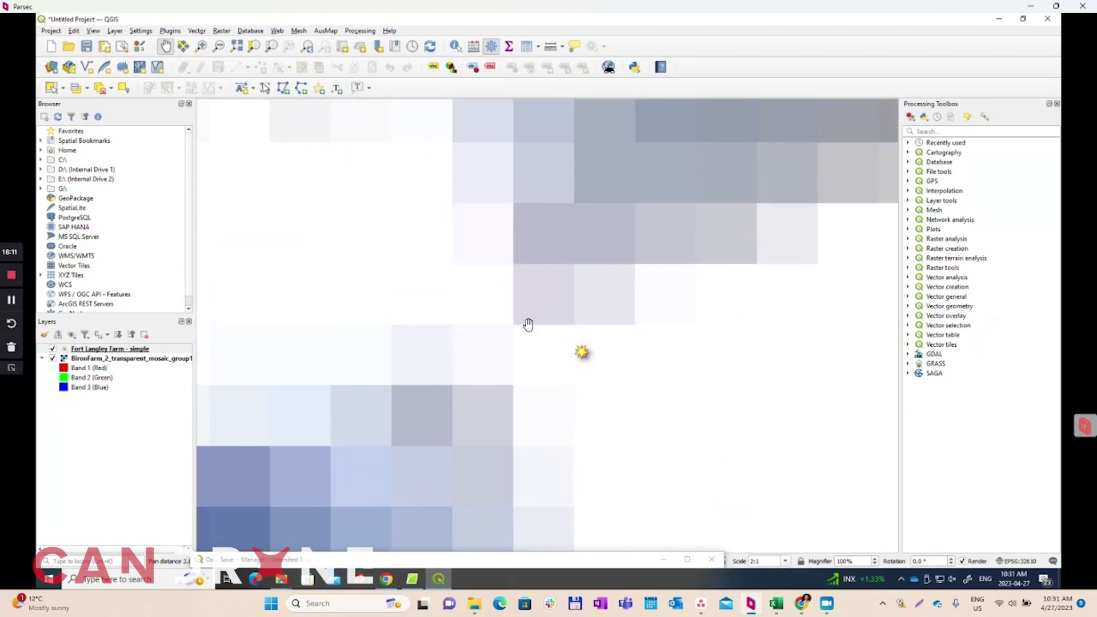
{"action": "scroll", "coordinate": [528, 324], "scroll_direction": "down", "scroll_amount": 5}
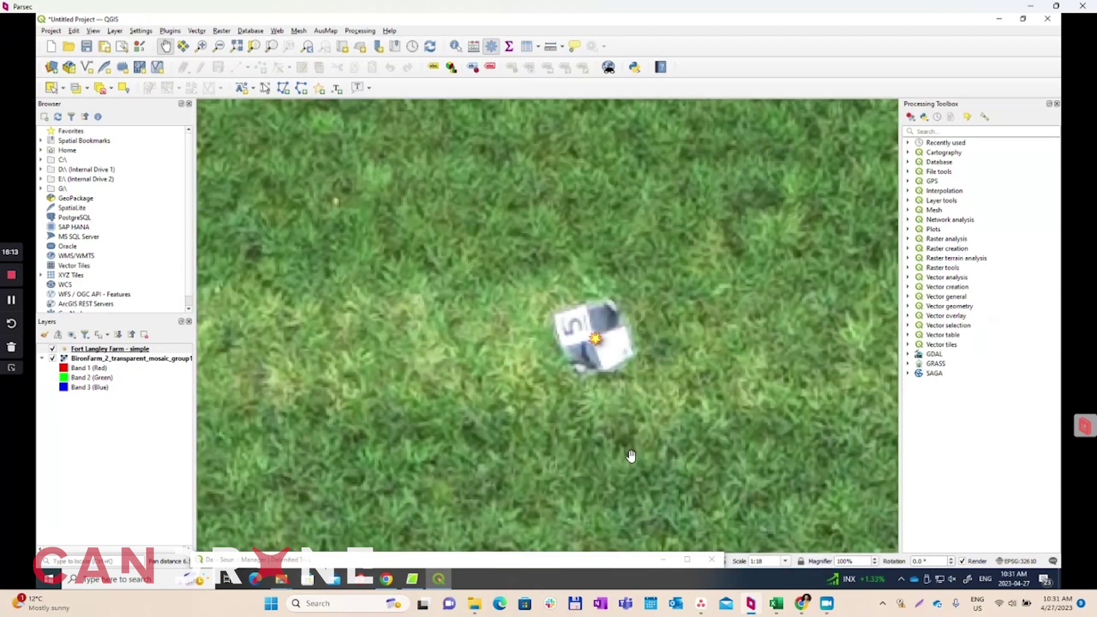
{"action": "scroll", "coordinate": [594, 297], "scroll_direction": "down", "scroll_amount": 7}
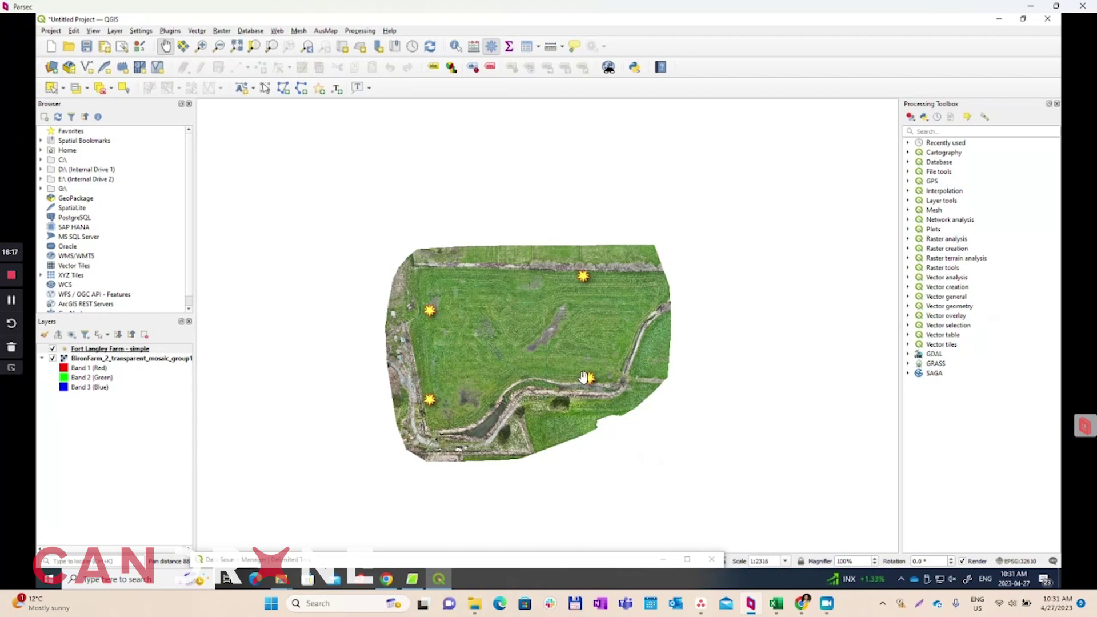
{"action": "scroll", "coordinate": [583, 377], "scroll_direction": "up", "scroll_amount": 3}
{"action": "scroll", "coordinate": [641, 393], "scroll_direction": "up", "scroll_amount": 6}
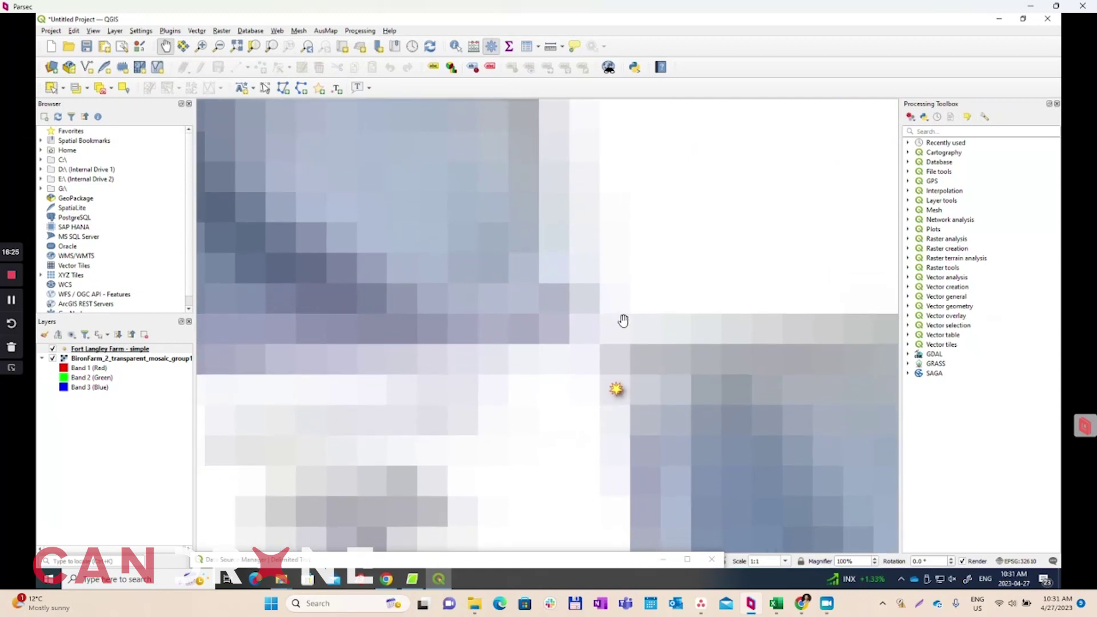
{"action": "left_click_drag", "start_coordinate": [608, 345], "coordinate": [684, 331]}
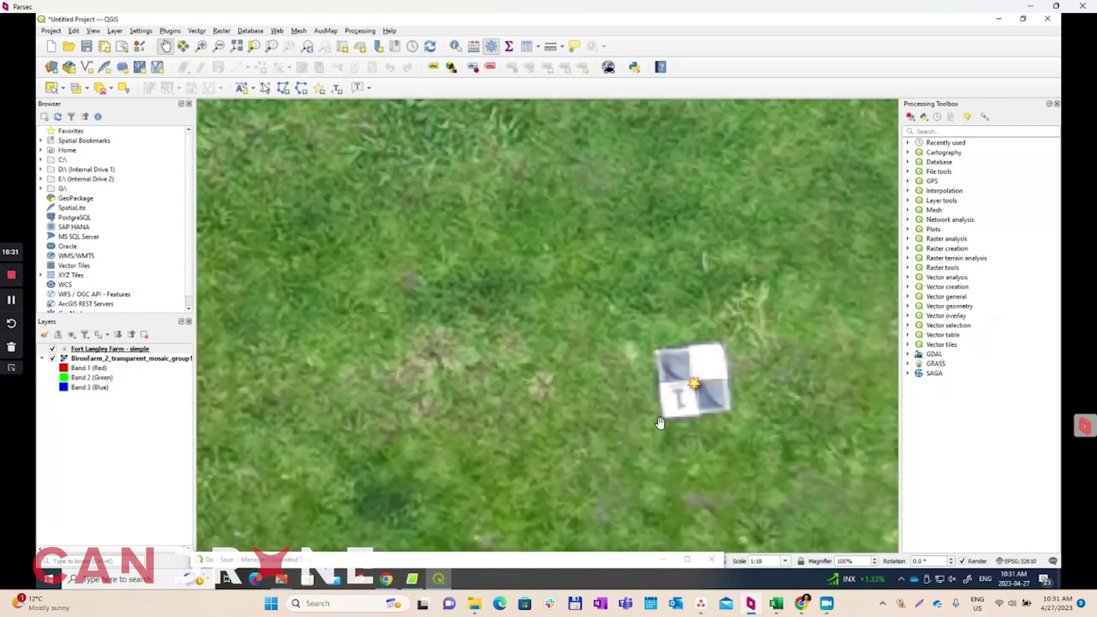
{"action": "left_click_drag", "start_coordinate": [661, 423], "coordinate": [489, 347]}
{"action": "left_click_drag", "start_coordinate": [514, 297], "coordinate": [657, 360]}
Zoom back out and centre the full clipped orthomosaic with its four GCP markers
{"action": "scroll", "coordinate": [651, 357], "scroll_direction": "down", "scroll_amount": 4}
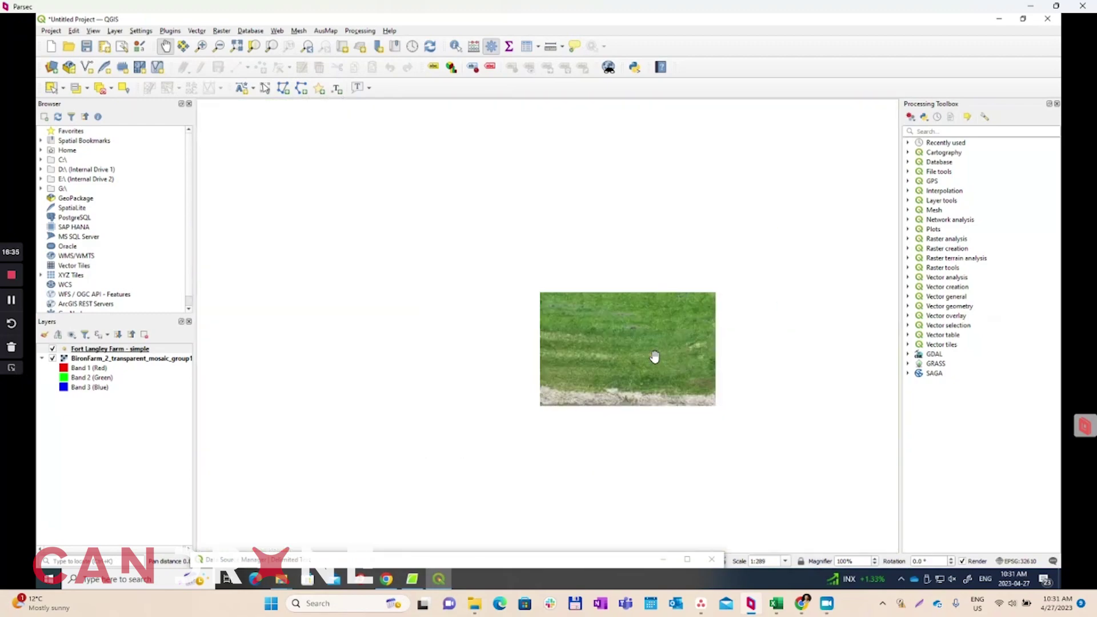
{"action": "left_click_drag", "start_coordinate": [502, 259], "coordinate": [574, 355]}
{"action": "scroll", "coordinate": [573, 355], "scroll_direction": "down", "scroll_amount": 3}
{"action": "left_click_drag", "start_coordinate": [506, 331], "coordinate": [583, 299]}
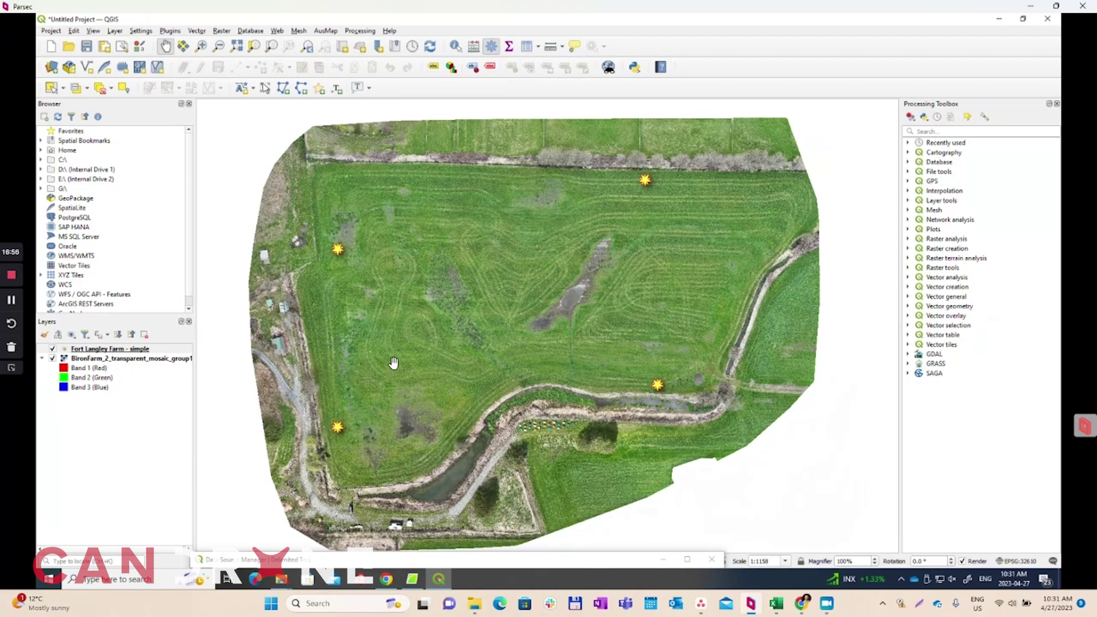
{"action": "mouse_move", "coordinate": [413, 339]}
{"action": "left_mouse_down"}
{"action": "mouse_move", "coordinate": [402, 336]}
{"action": "mouse_move", "coordinate": [425, 321]}
{"action": "left_mouse_up"}
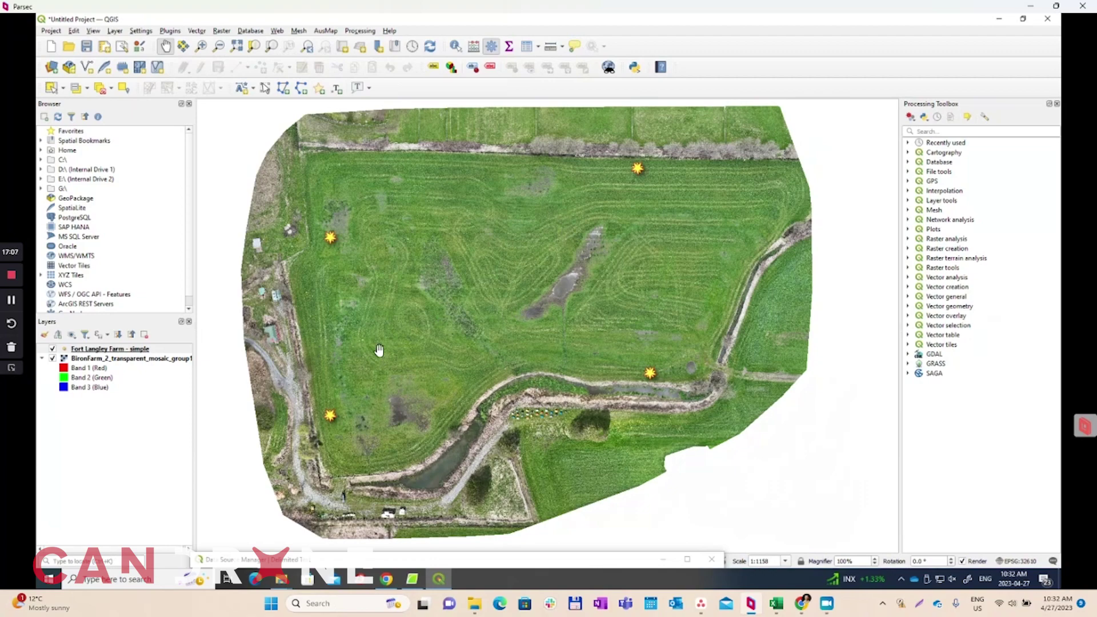
{"action": "left_click_drag", "start_coordinate": [350, 452], "coordinate": [351, 457]}
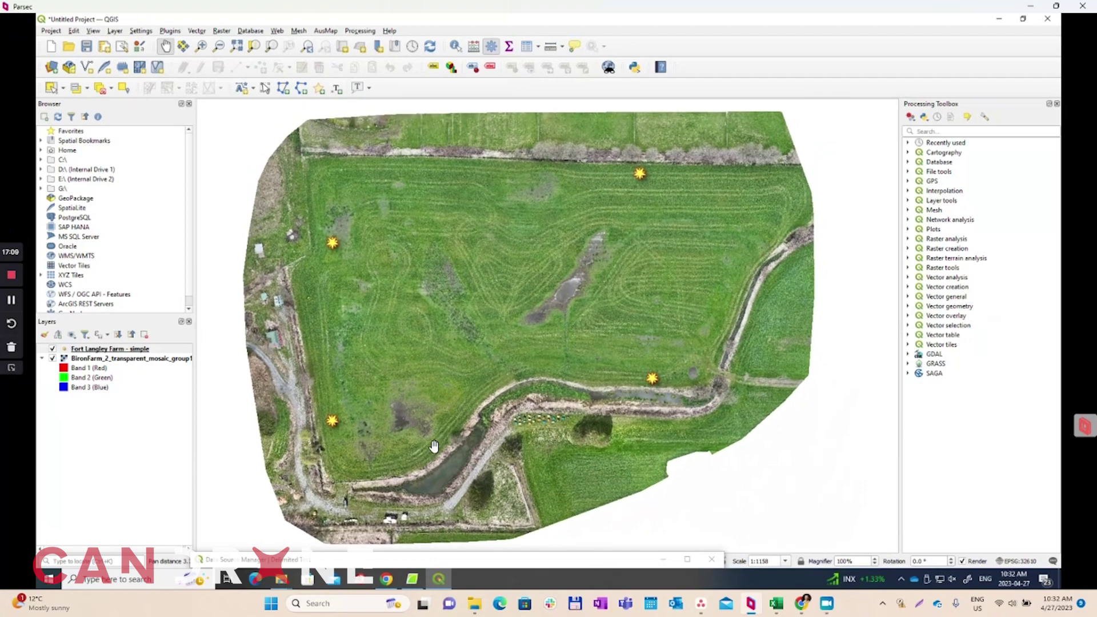
Browse File Explorer to BironFarm\Processing\BironFarm_2\3_dsm_ortho\1_dsm
{"action": "mouse_move", "coordinate": [281, 582]}
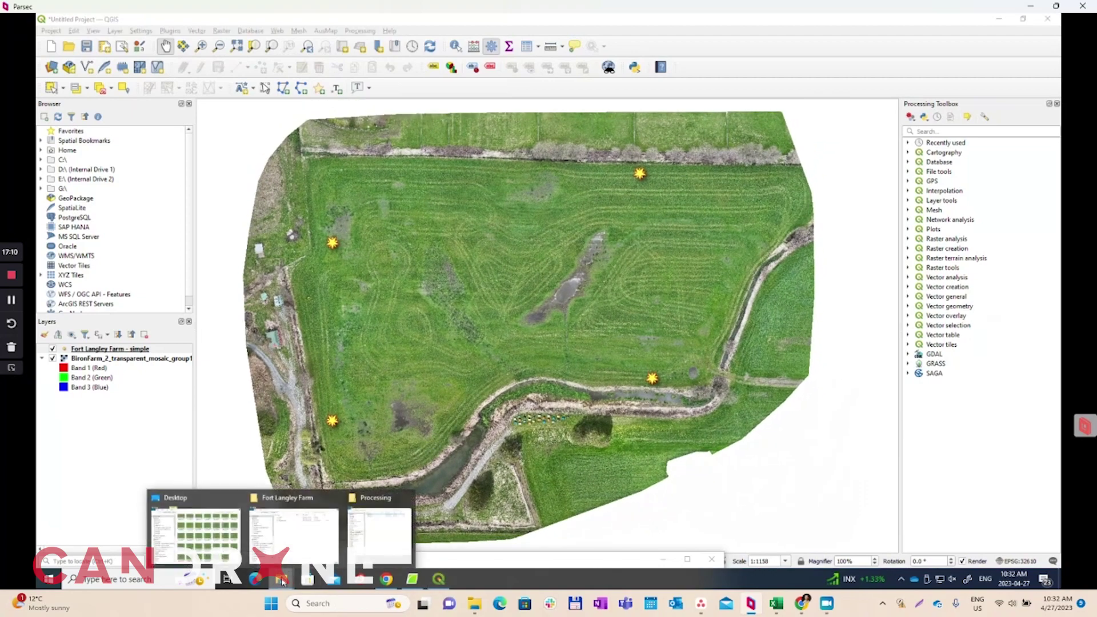
{"action": "left_click", "coordinate": [375, 552]}
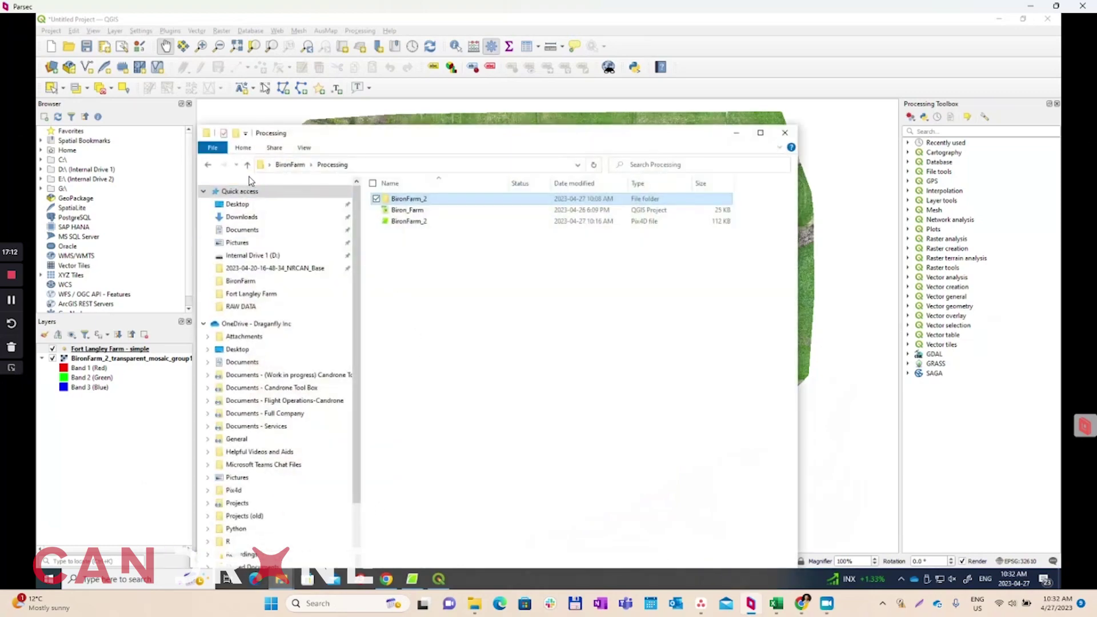
{"action": "left_click", "coordinate": [248, 167]}
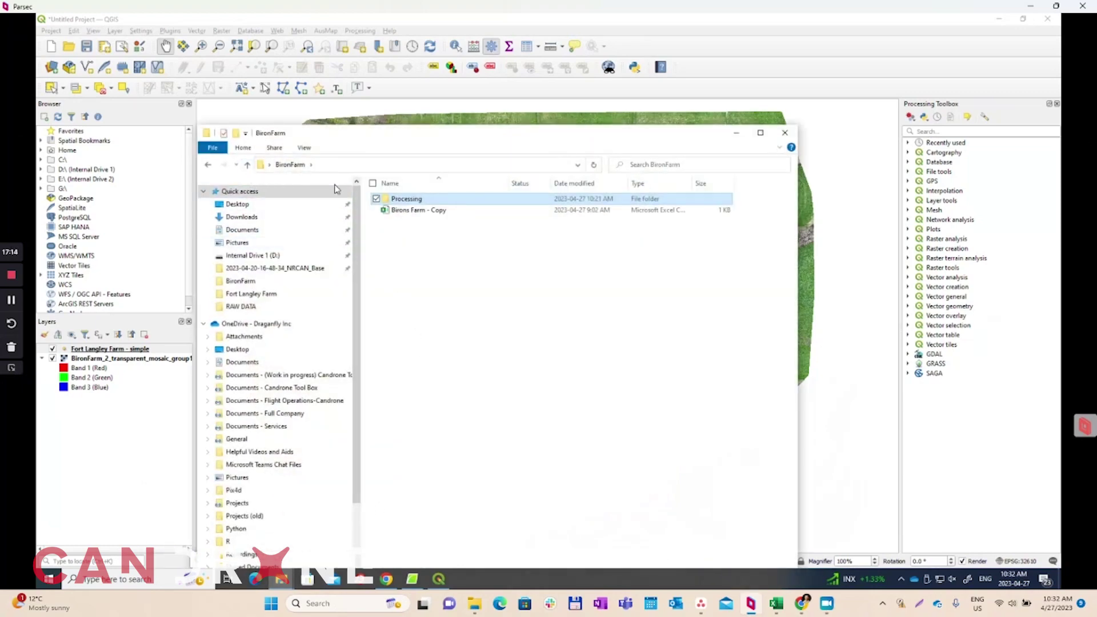
{"action": "double_click", "coordinate": [407, 198]}
{"action": "double_click", "coordinate": [424, 200]}
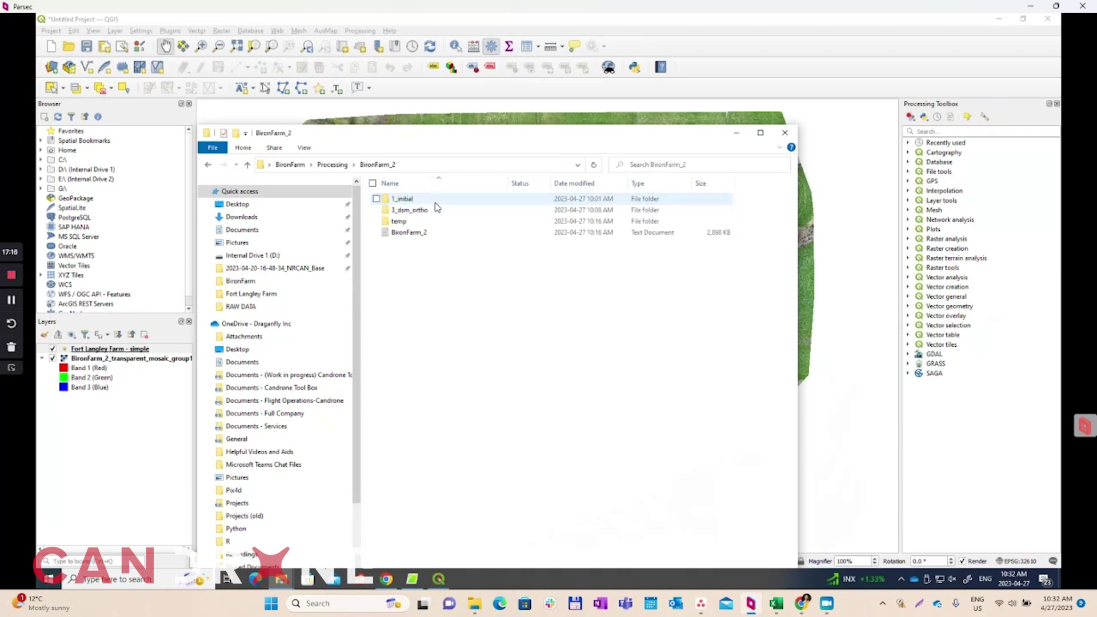
{"action": "double_click", "coordinate": [436, 211]}
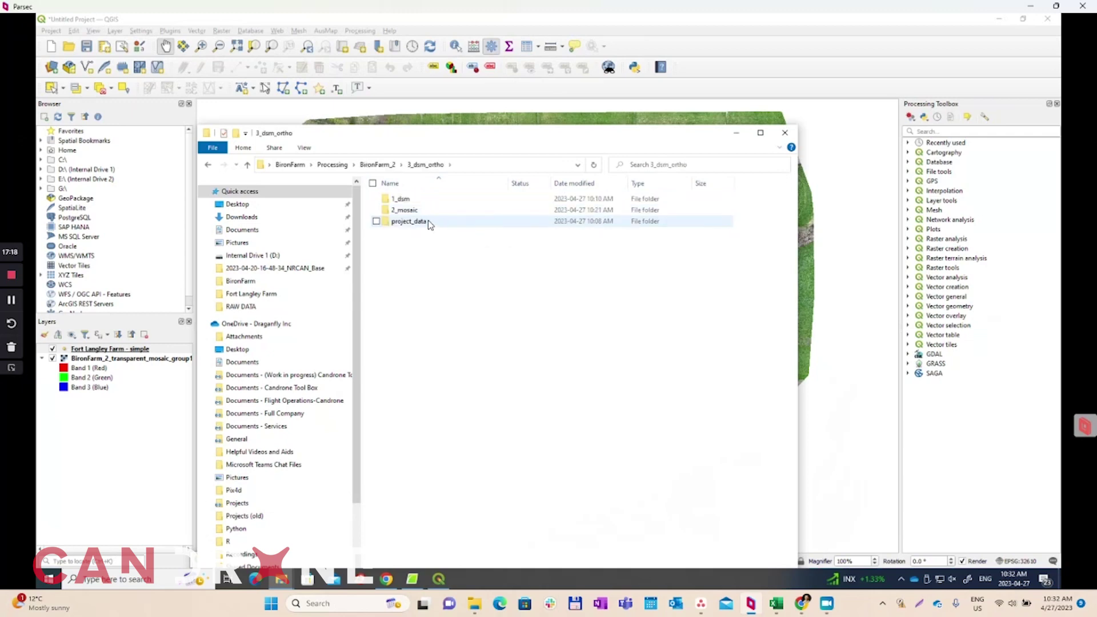
{"action": "double_click", "coordinate": [416, 199]}
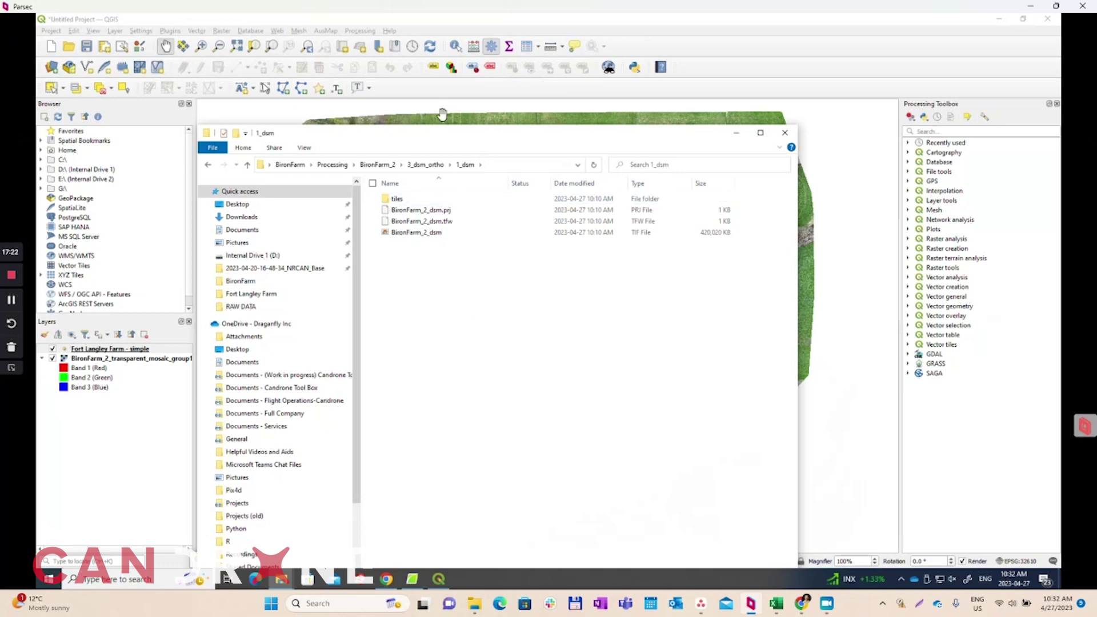
Drag BironFarm_2_dsm.tif onto the QGIS map and hide the Explorer window
{"action": "left_click_drag", "start_coordinate": [433, 138], "coordinate": [764, 99]}
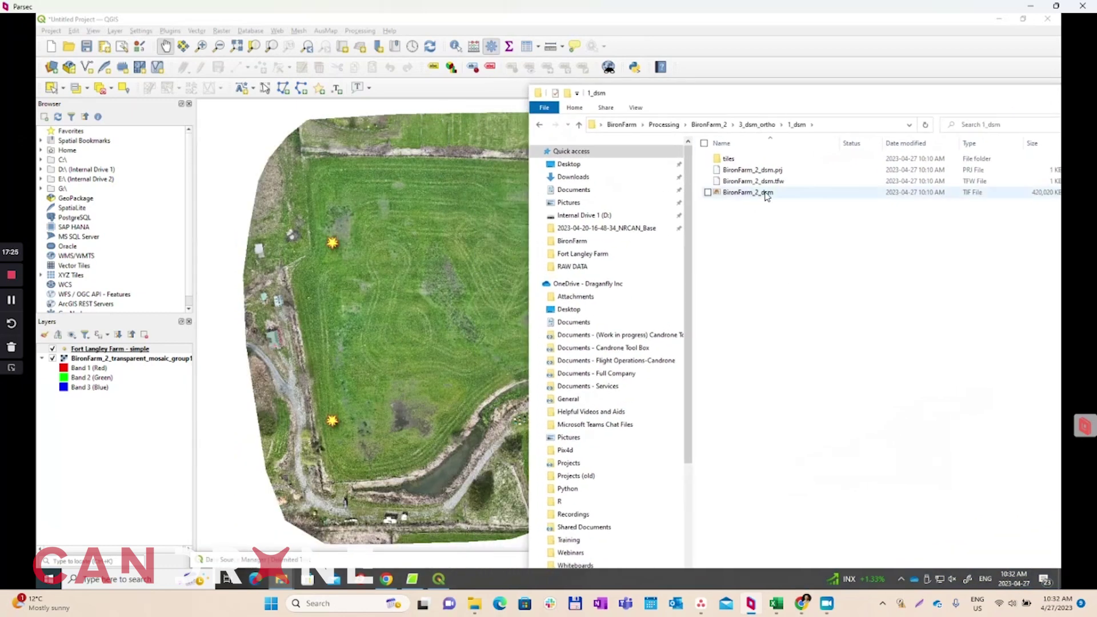
{"action": "left_click_drag", "start_coordinate": [748, 193], "coordinate": [448, 260]}
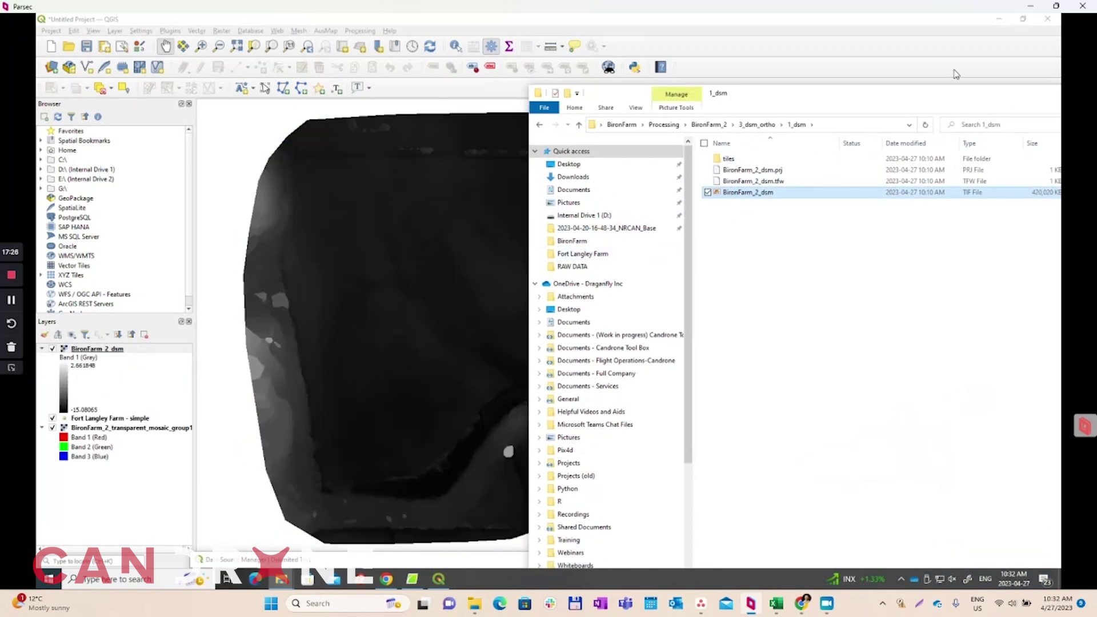
{"action": "left_click_drag", "start_coordinate": [839, 101], "coordinate": [736, 103]}
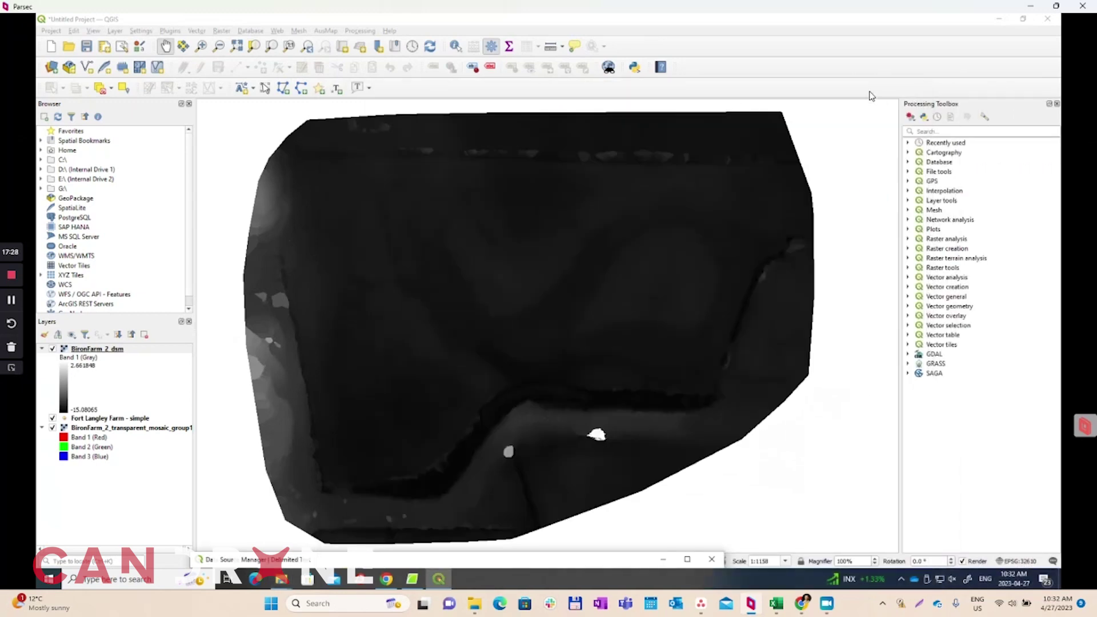
{"action": "left_click", "coordinate": [860, 93]}
Switch the BironFarm_2_dsm layer's symbology to Hillshade rendering and apply it
{"action": "left_click_drag", "start_coordinate": [615, 260], "coordinate": [589, 269]}
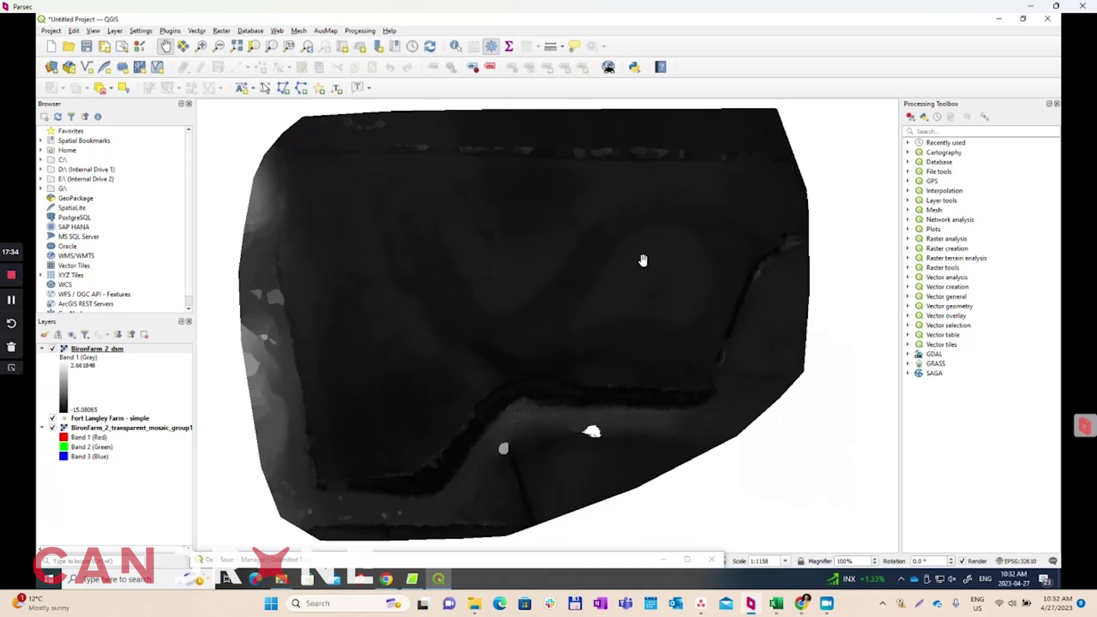
{"action": "right_click", "coordinate": [90, 351]}
{"action": "left_click", "coordinate": [115, 545]}
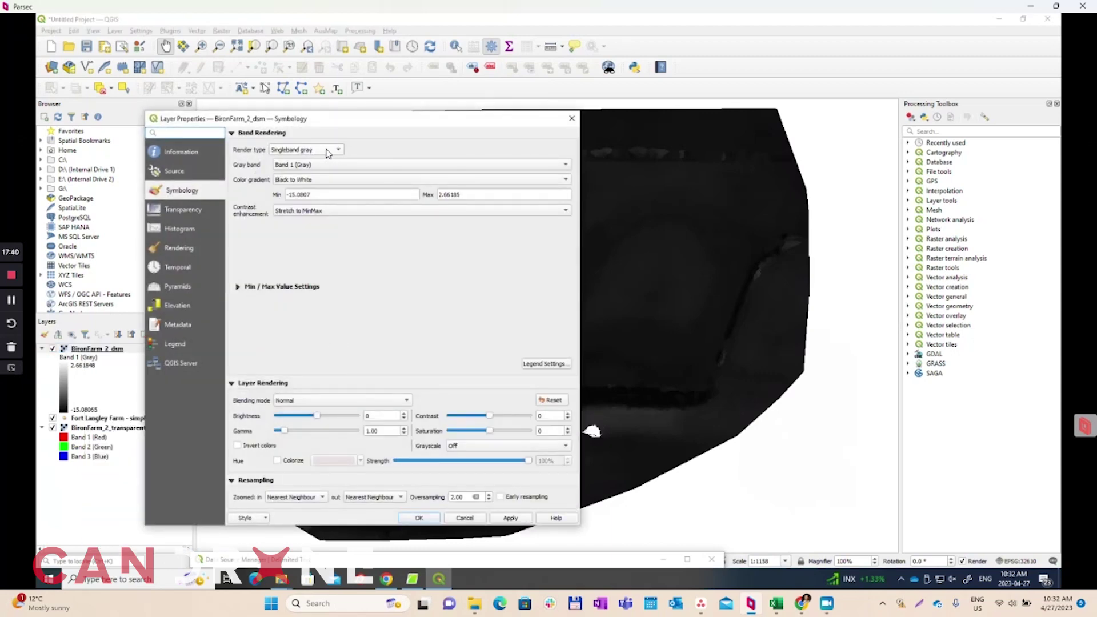
{"action": "left_click", "coordinate": [324, 151]}
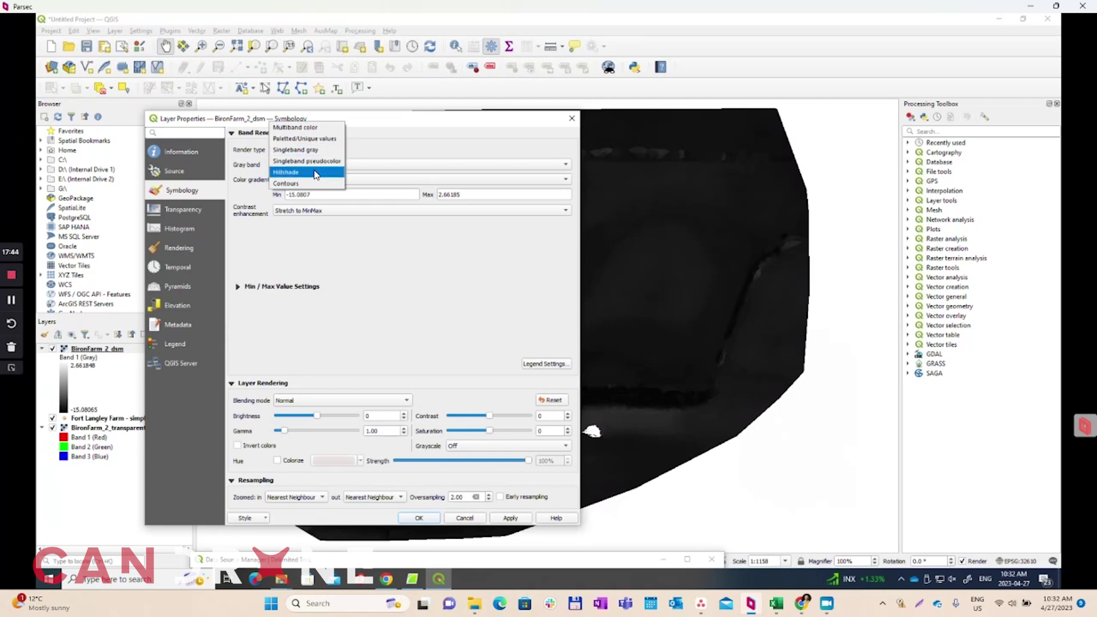
{"action": "left_click", "coordinate": [312, 174]}
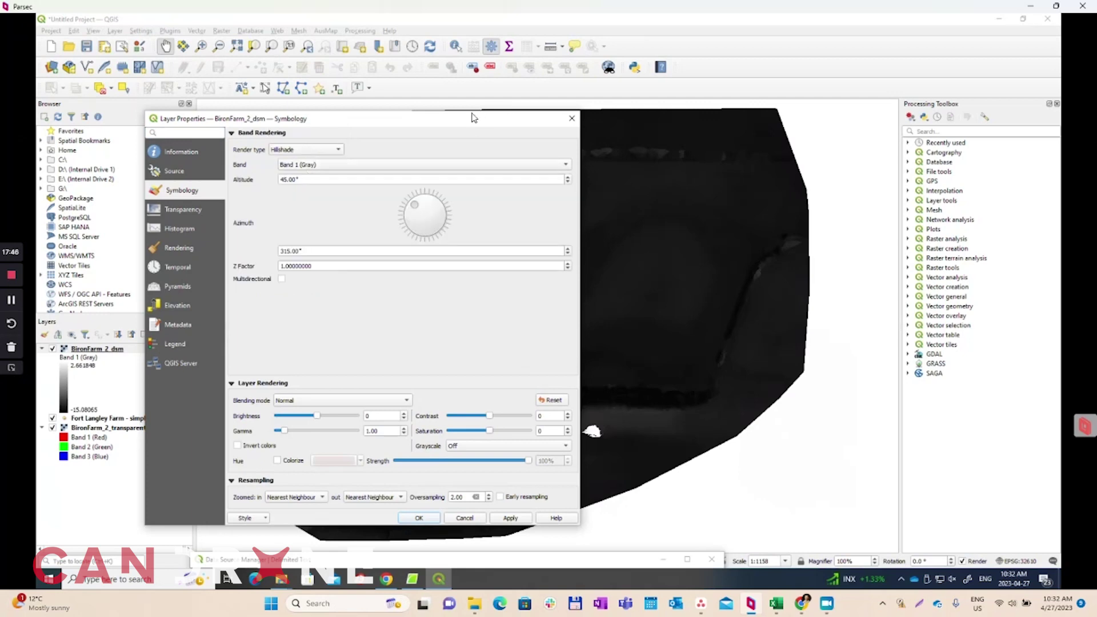
{"action": "left_click_drag", "start_coordinate": [388, 126], "coordinate": [279, 63]}
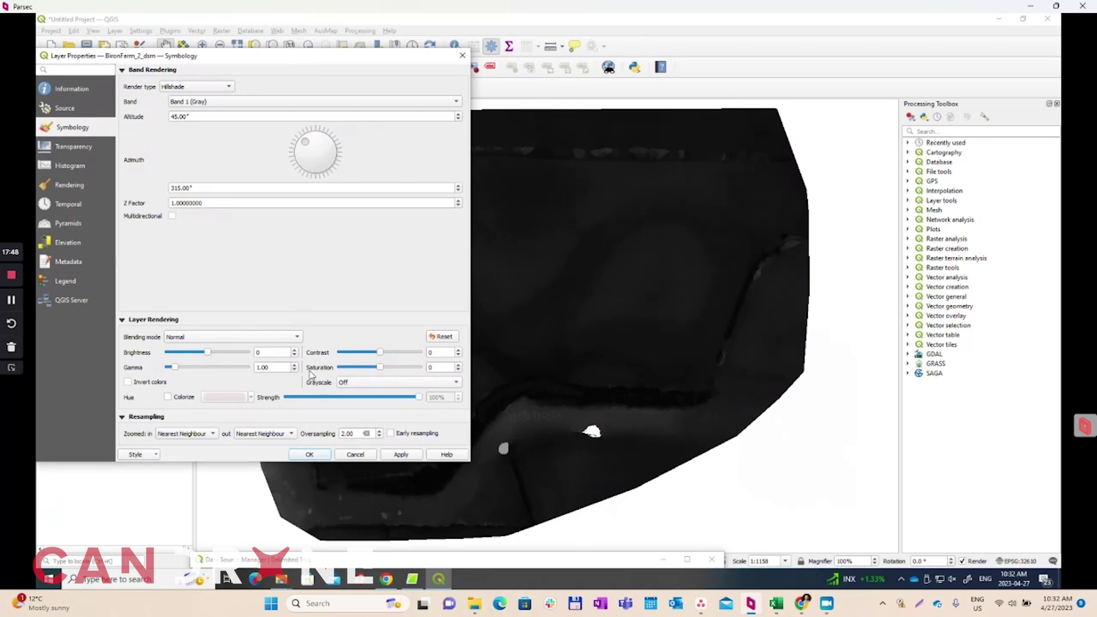
{"action": "left_click", "coordinate": [402, 456]}
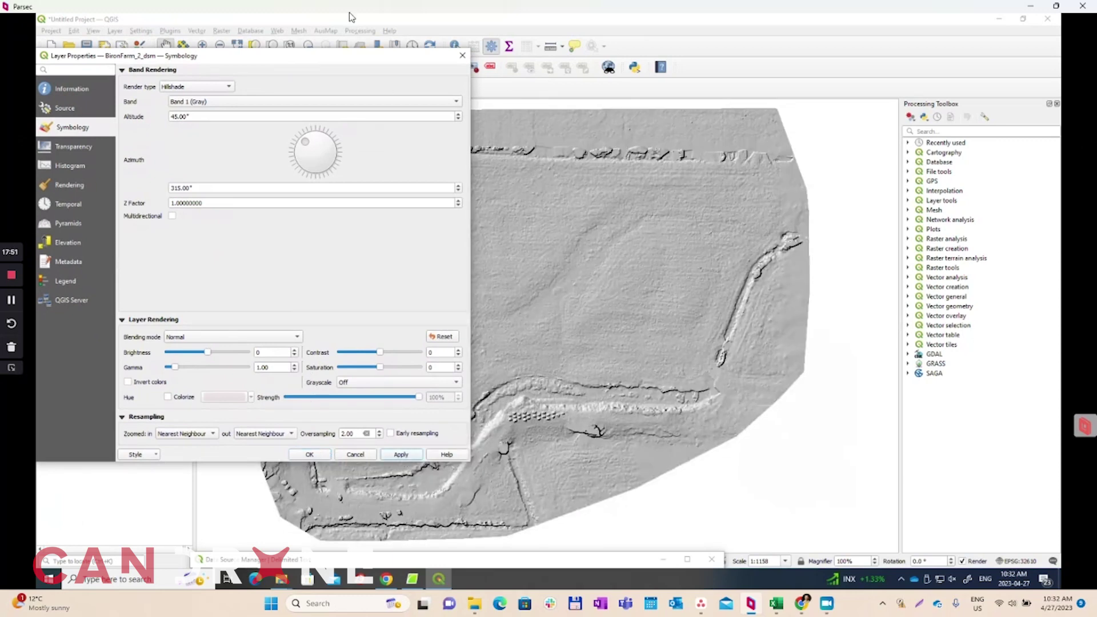
Turn the hillshade light direction to a 284° azimuth and apply it
{"action": "left_click_drag", "start_coordinate": [318, 62], "coordinate": [1020, 98]}
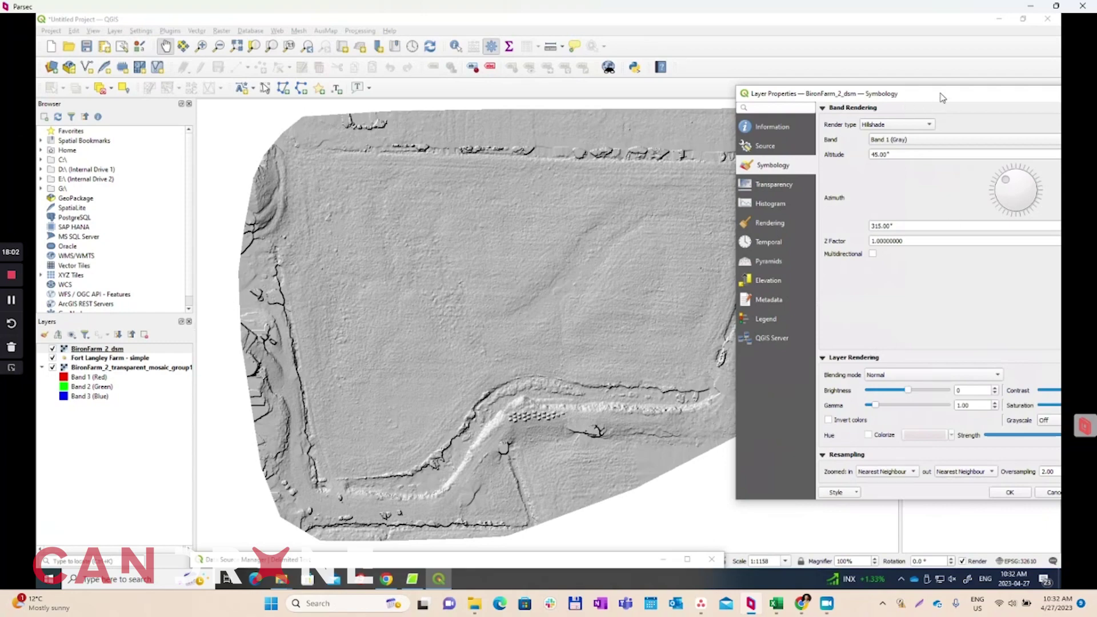
{"action": "left_click_drag", "start_coordinate": [939, 96], "coordinate": [118, 77]}
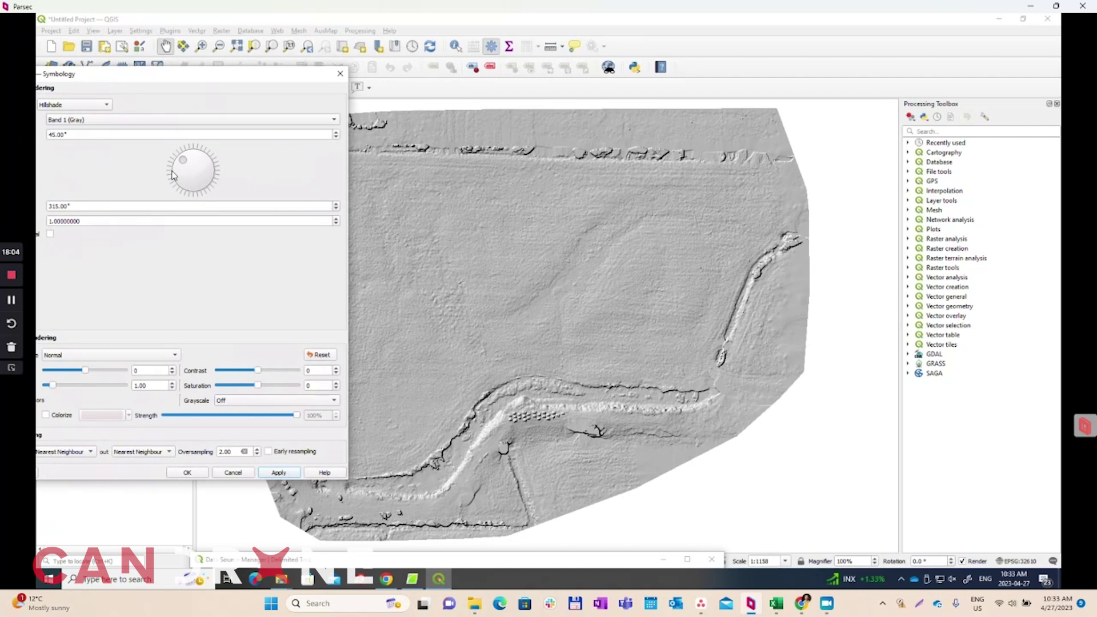
{"action": "left_click_drag", "start_coordinate": [182, 165], "coordinate": [179, 174]}
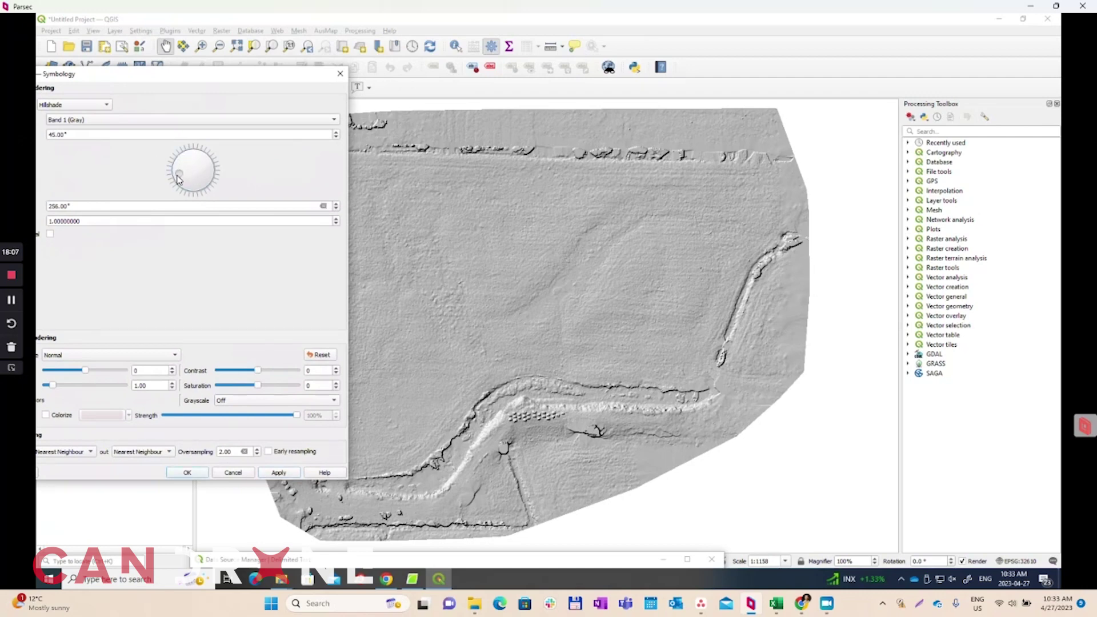
{"action": "left_click", "coordinate": [273, 473]}
{"action": "left_click_drag", "start_coordinate": [179, 175], "coordinate": [178, 167]}
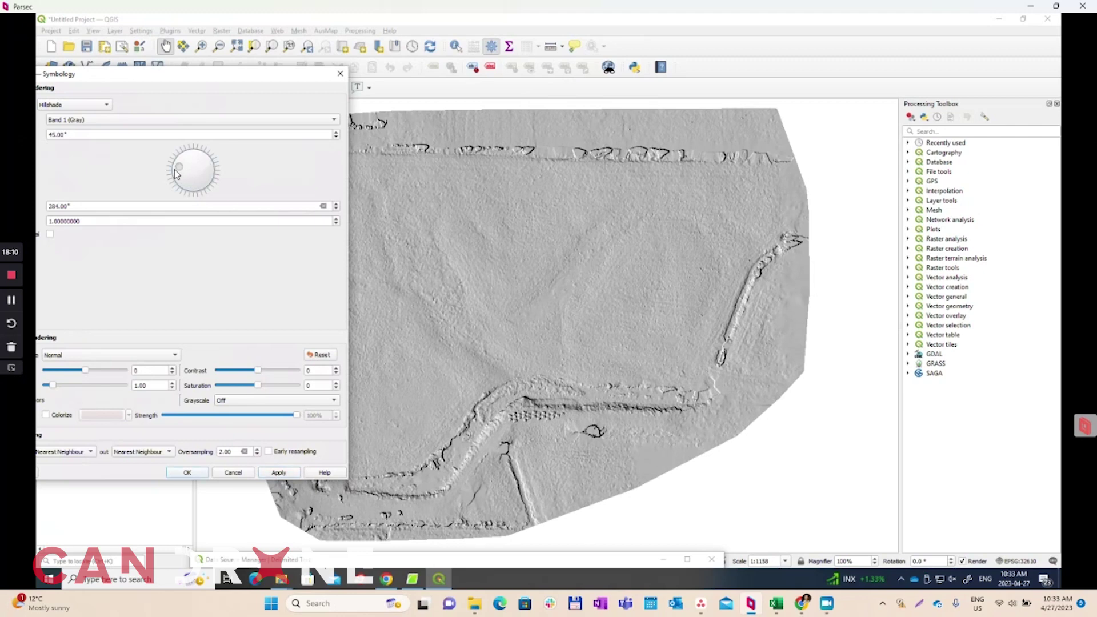
{"action": "left_click", "coordinate": [278, 473]}
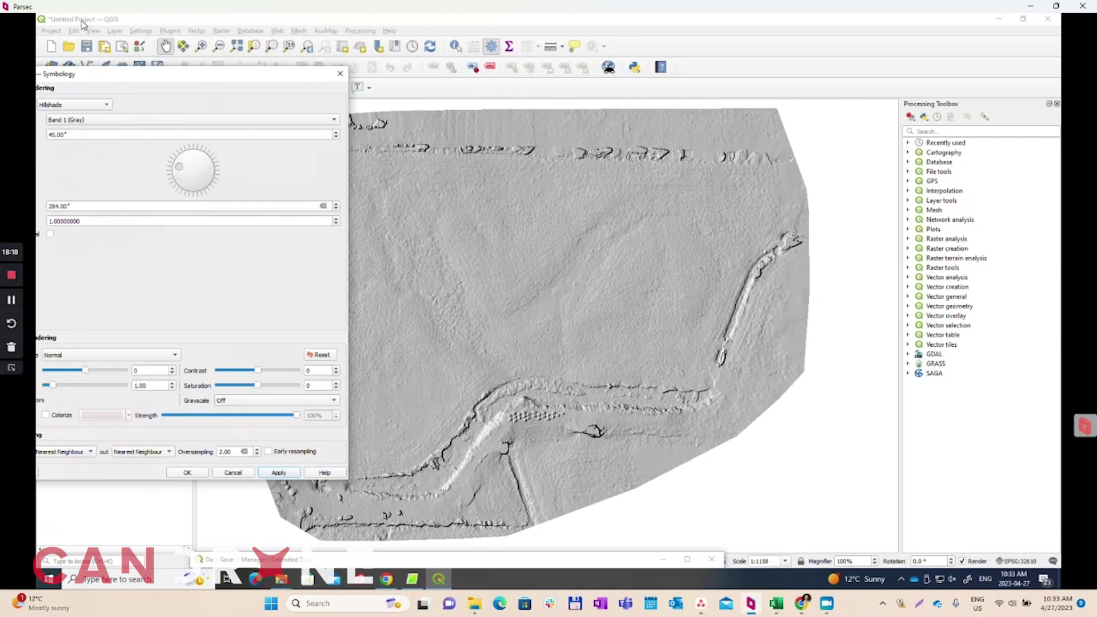
{"action": "left_click_drag", "start_coordinate": [150, 74], "coordinate": [768, 64]}
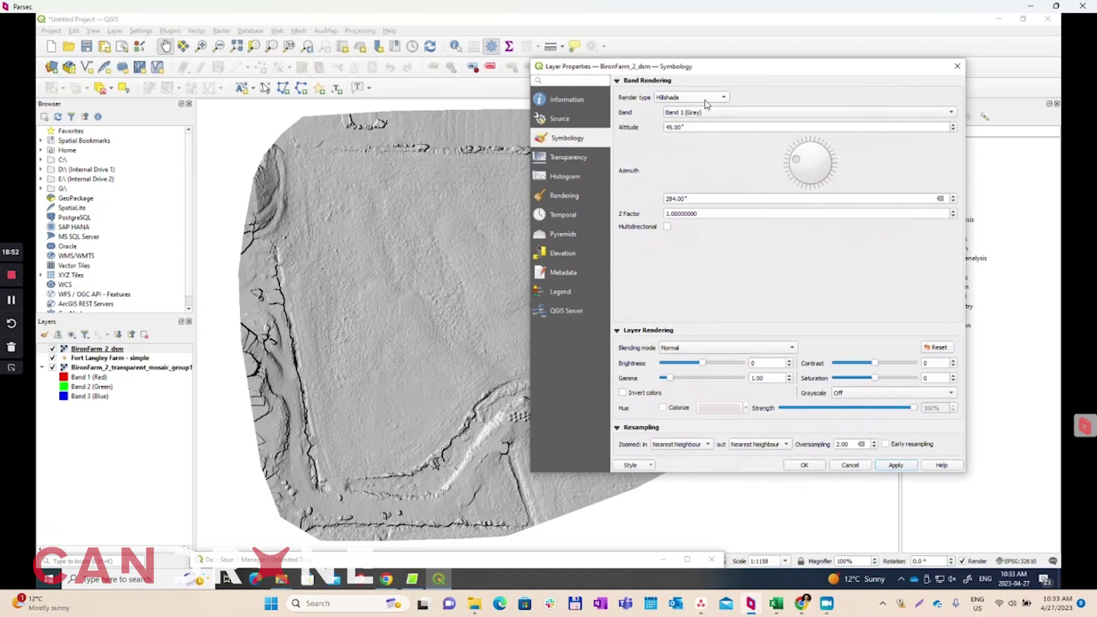
{"action": "left_click", "coordinate": [702, 98]}
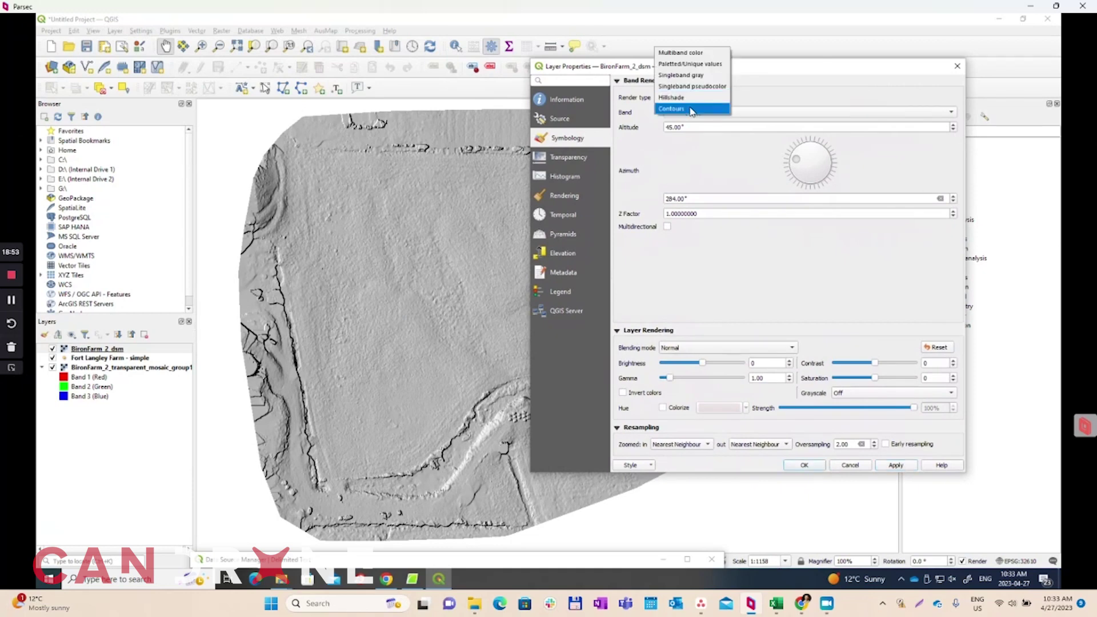
Render the DSM as contours with a 0.50 contour interval and apply it
{"action": "left_click", "coordinate": [707, 109]}
{"action": "double_click", "coordinate": [805, 124]}
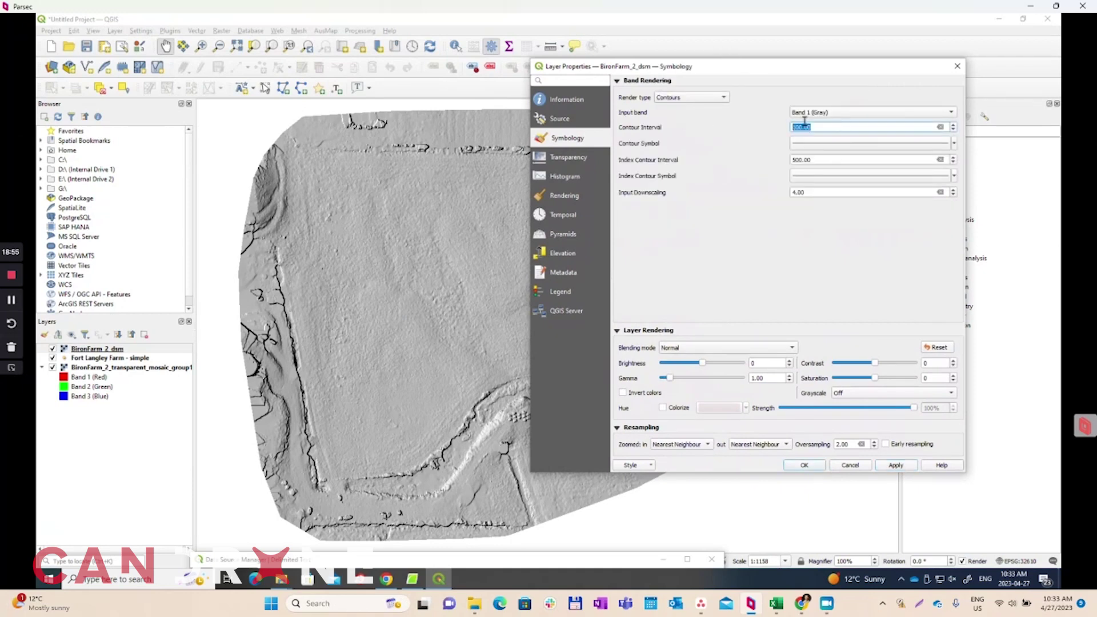
{"action": "type", "text": "0.56"}
{"action": "key", "text": "BackSpace"}
{"action": "type", "text": "0"}
{"action": "left_click", "coordinate": [893, 467]}
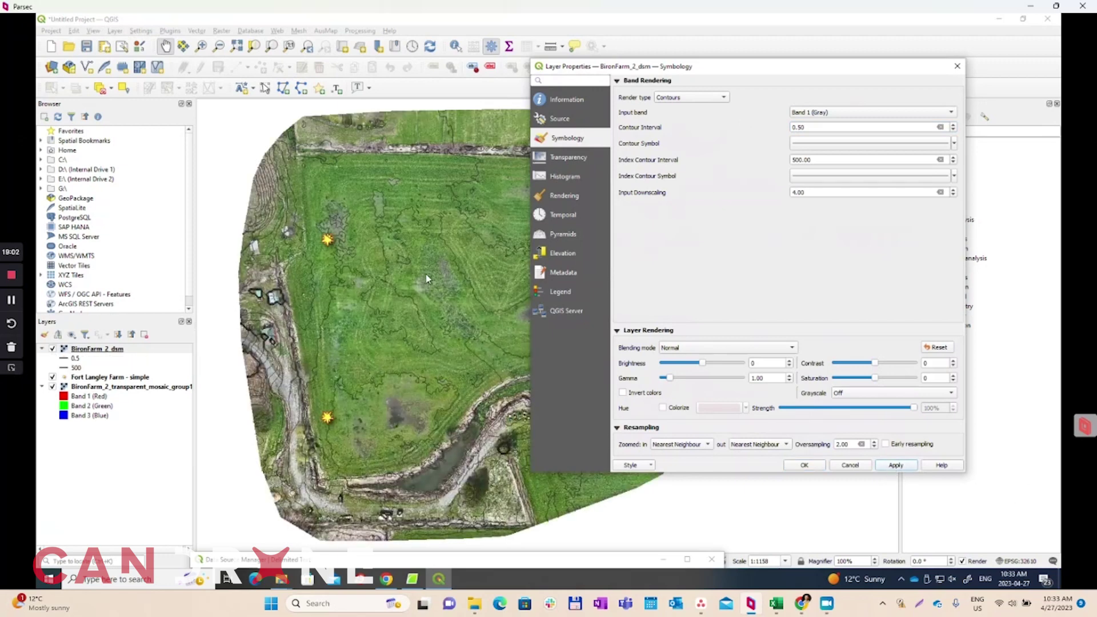
{"action": "left_click_drag", "start_coordinate": [726, 70], "coordinate": [906, 99]}
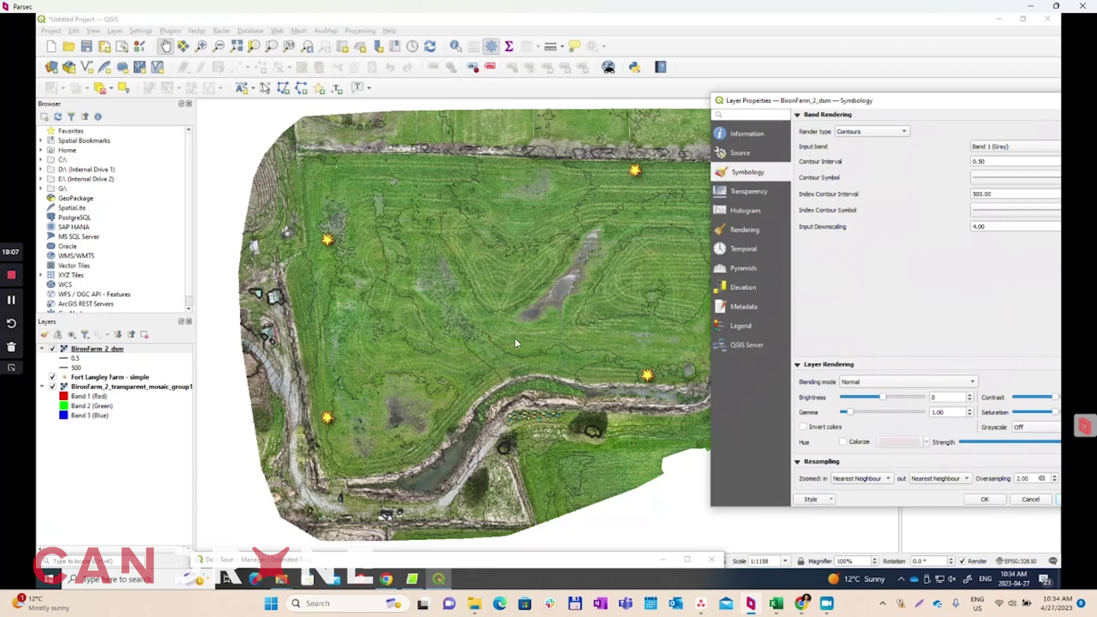
{"action": "left_click_drag", "start_coordinate": [899, 103], "coordinate": [630, 86]}
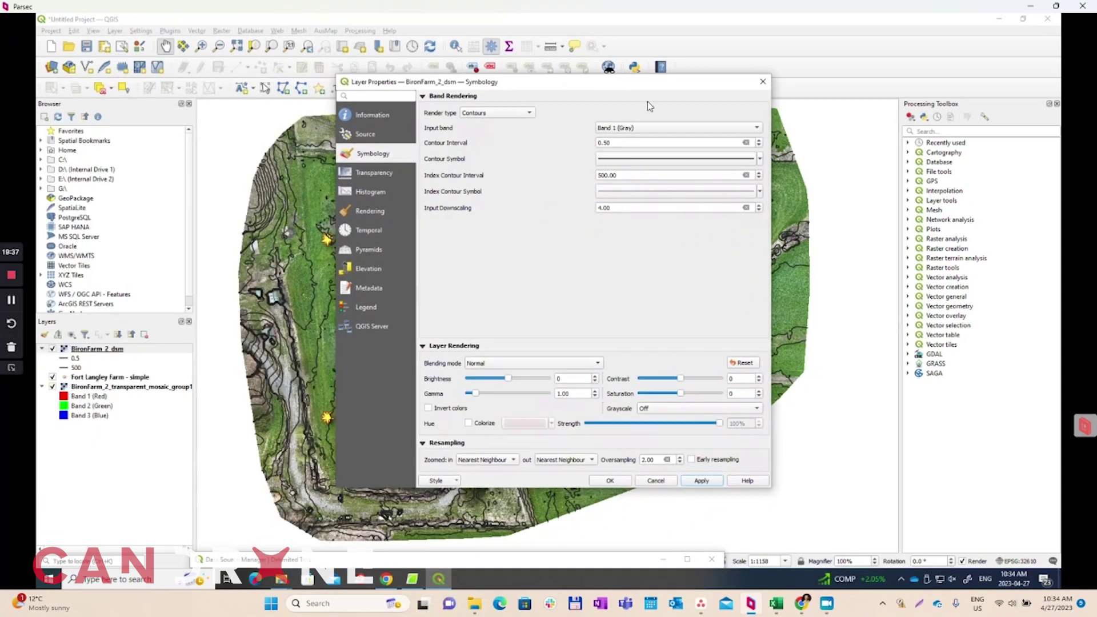
Switch the BironFarm_2_dsm rendering back to Hillshade and apply it
{"action": "left_click", "coordinate": [498, 115]}
{"action": "left_click", "coordinate": [490, 103]}
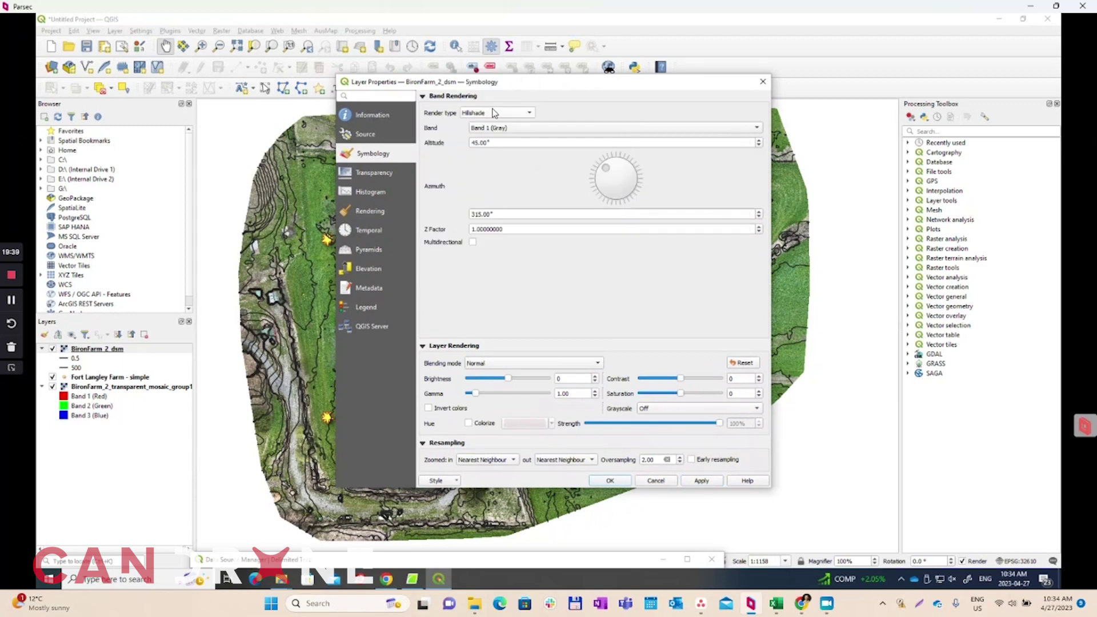
{"action": "left_click", "coordinate": [701, 481]}
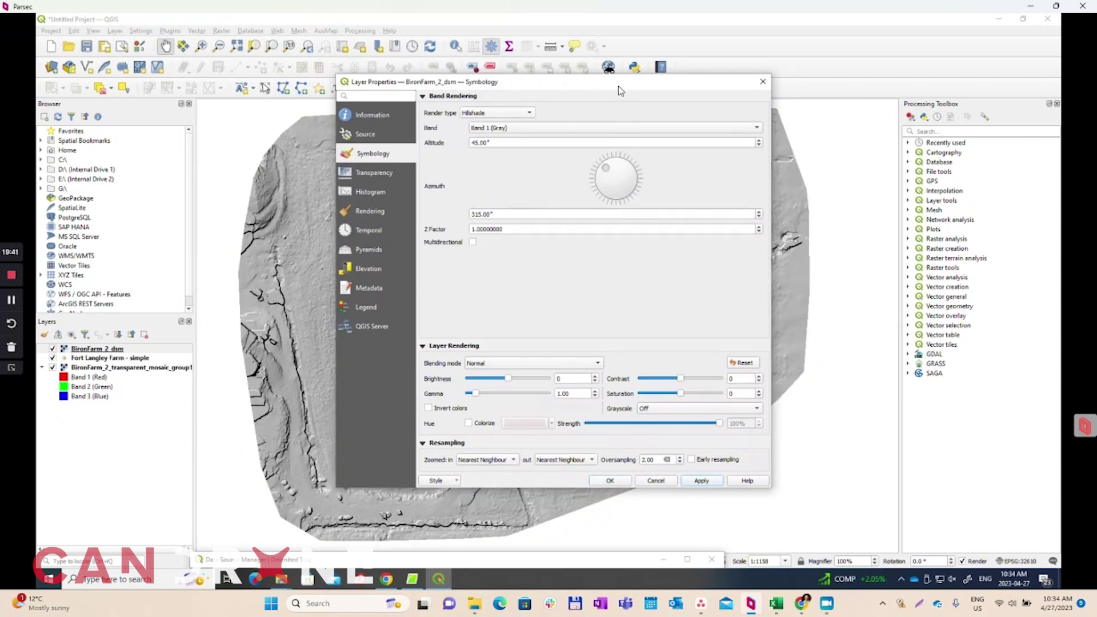
{"action": "left_click_drag", "start_coordinate": [620, 85], "coordinate": [452, 90]}
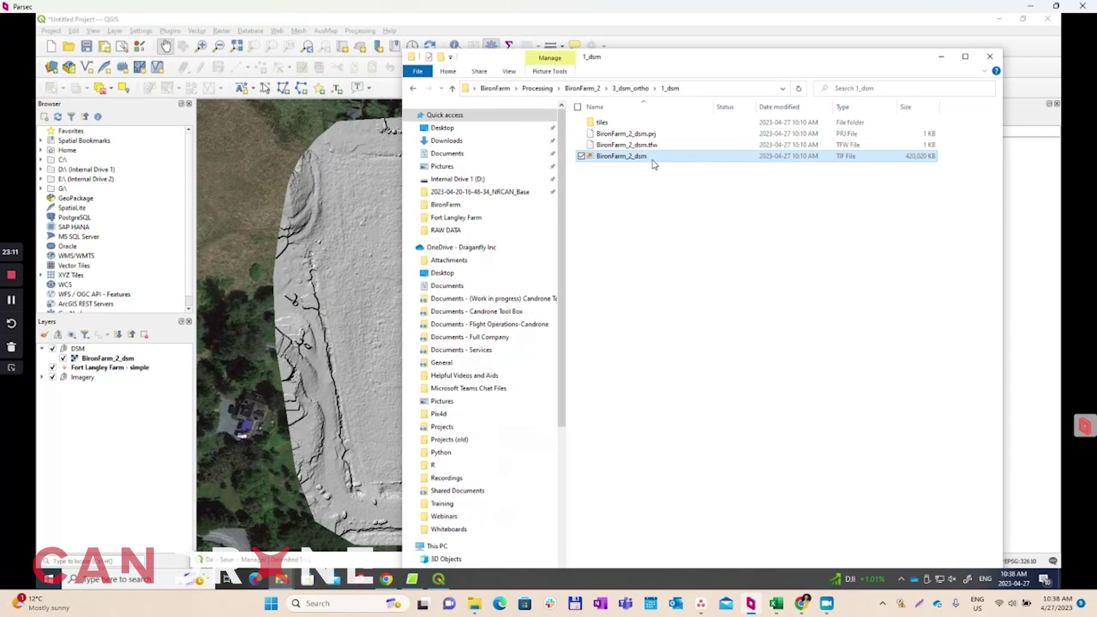
Add BironFarm_2_dsm.tif from the 1_dsm folder as a new layer named 'DSM Contours'
{"action": "left_click_drag", "start_coordinate": [653, 160], "coordinate": [71, 349]}
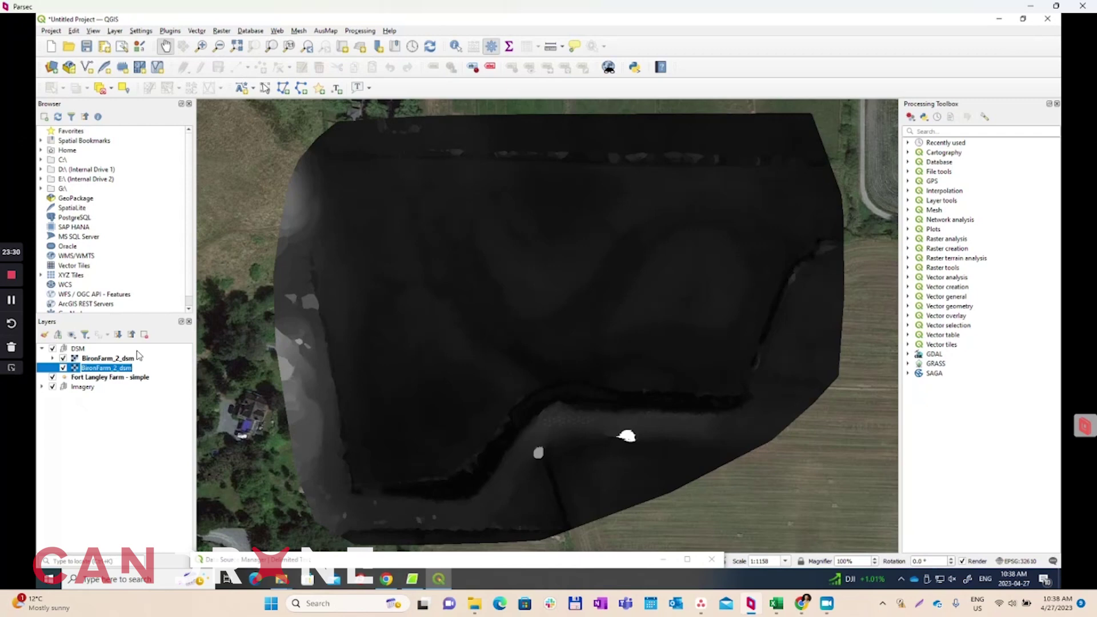
{"action": "type", "text": "DSM Contours"}
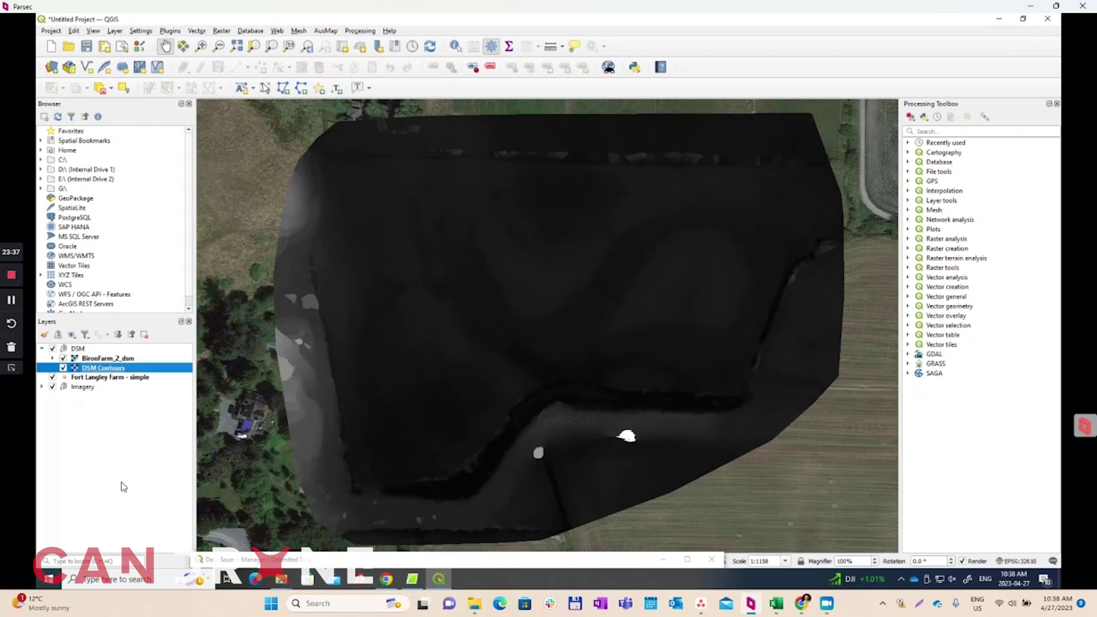
Name the new layer DSM Contours, rename the original DSM Hillshade, and open DSM Contours' properties
{"action": "key", "text": "Return"}
{"action": "right_click", "coordinate": [97, 358]}
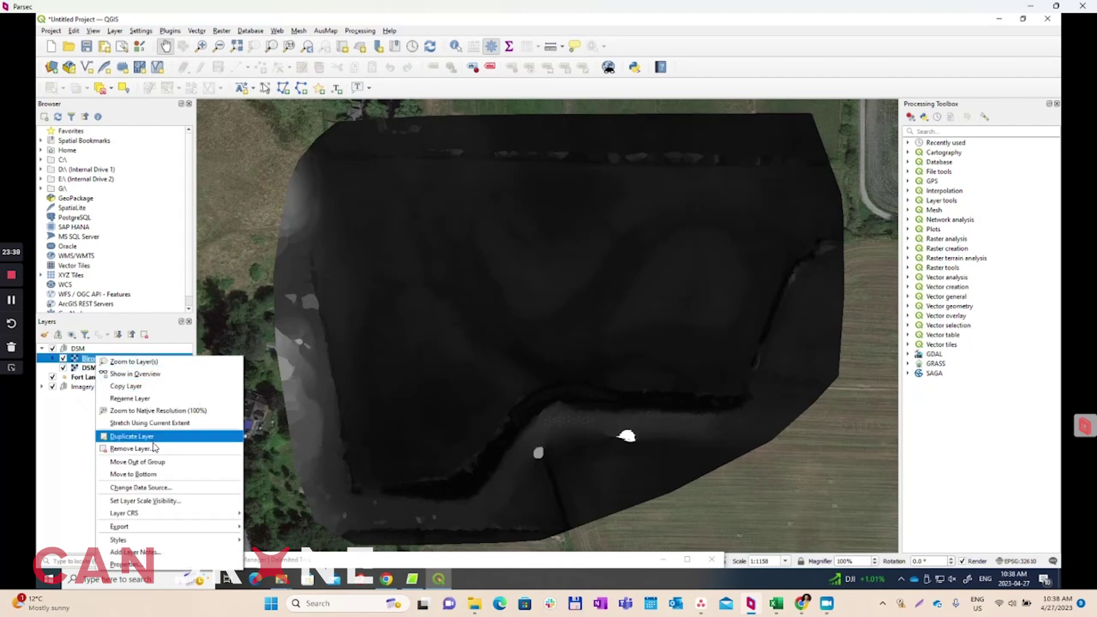
{"action": "left_click", "coordinate": [139, 399]}
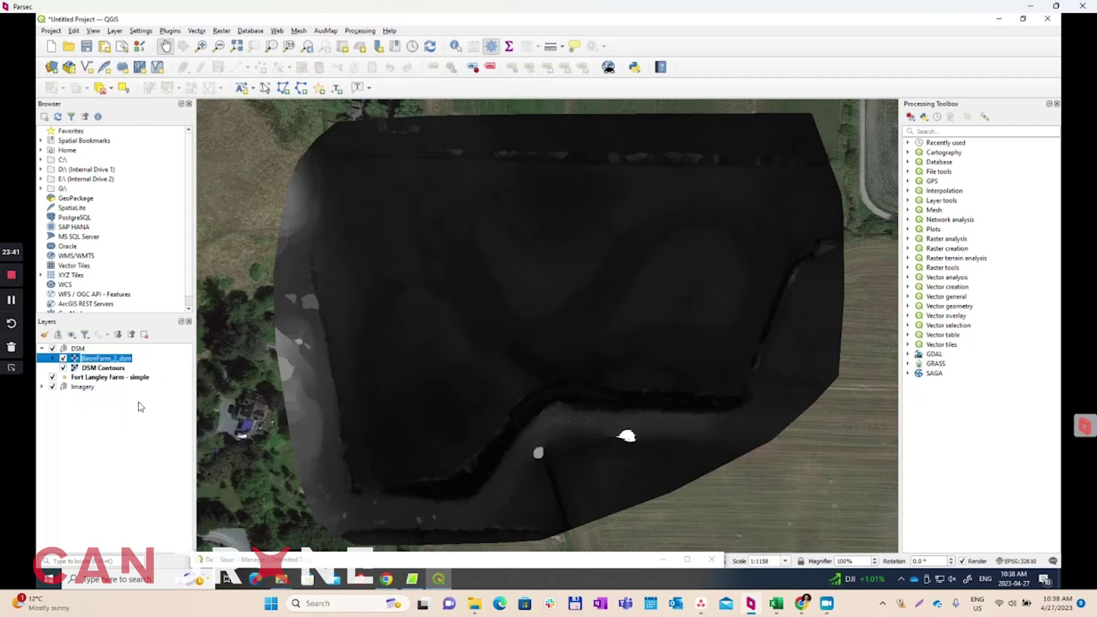
{"action": "type", "text": "DSM Hillshade"}
{"action": "key", "text": "Return"}
{"action": "right_click", "coordinate": [90, 369]}
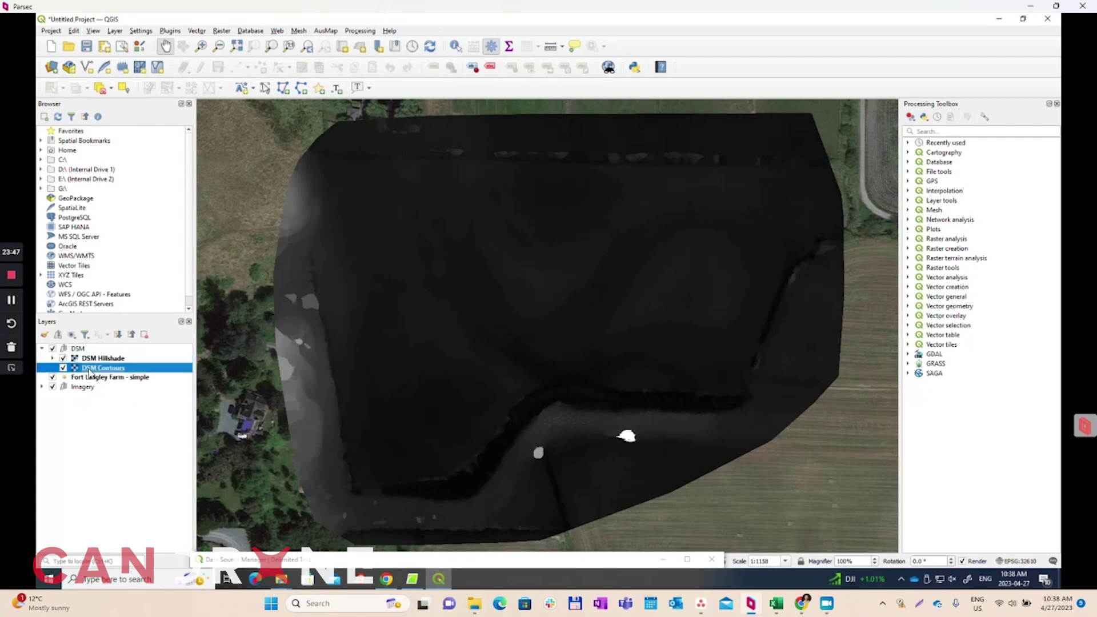
{"action": "left_click", "coordinate": [121, 368]}
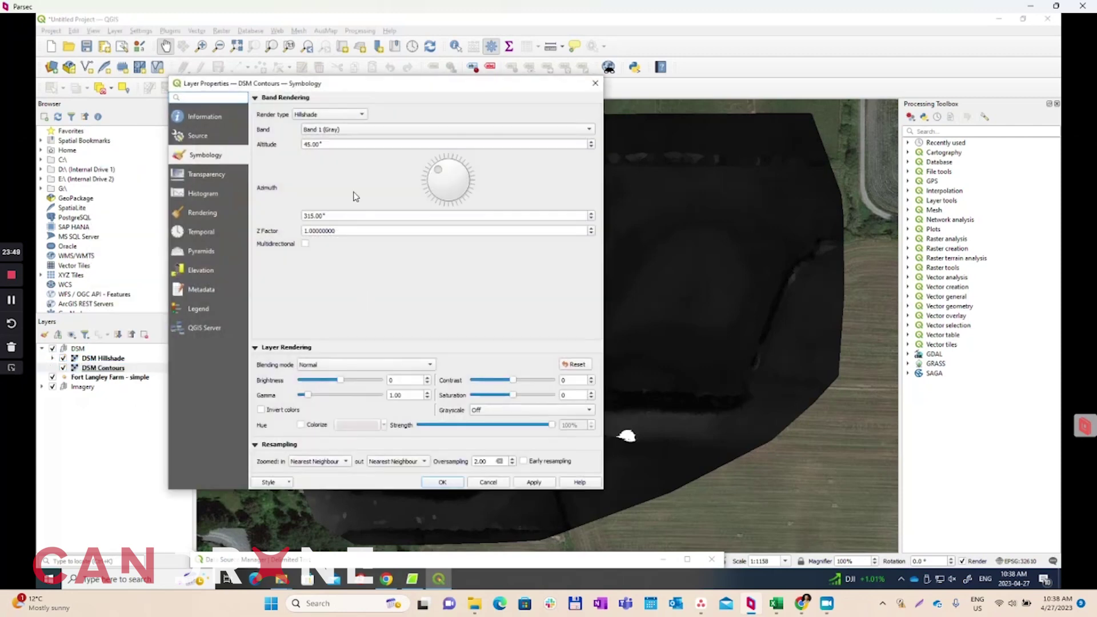
Set the DSM Contours layer to Contours rendering with a 0.50 interval
{"action": "left_click", "coordinate": [316, 116]}
{"action": "left_click", "coordinate": [326, 126]}
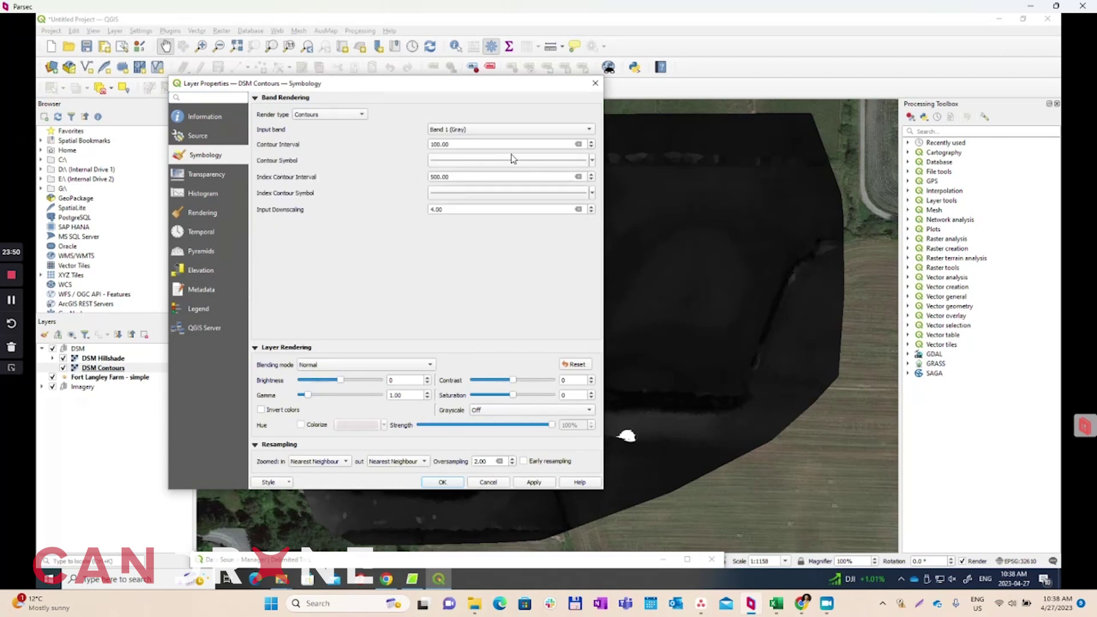
{"action": "left_click_drag", "start_coordinate": [552, 143], "coordinate": [480, 142]}
{"action": "type", "text": "0"}
Give the contour line symbol a 0.5 mm stroke width, apply, and close properties
{"action": "left_click", "coordinate": [508, 161]}
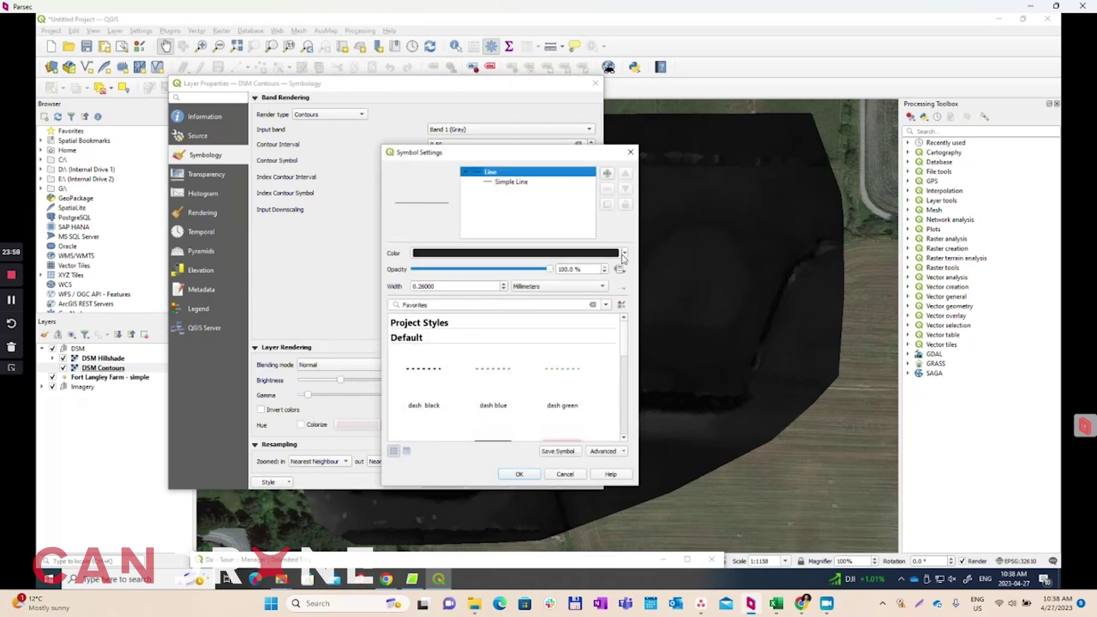
{"action": "left_click", "coordinate": [507, 183]}
{"action": "left_click_drag", "start_coordinate": [473, 290], "coordinate": [408, 287]}
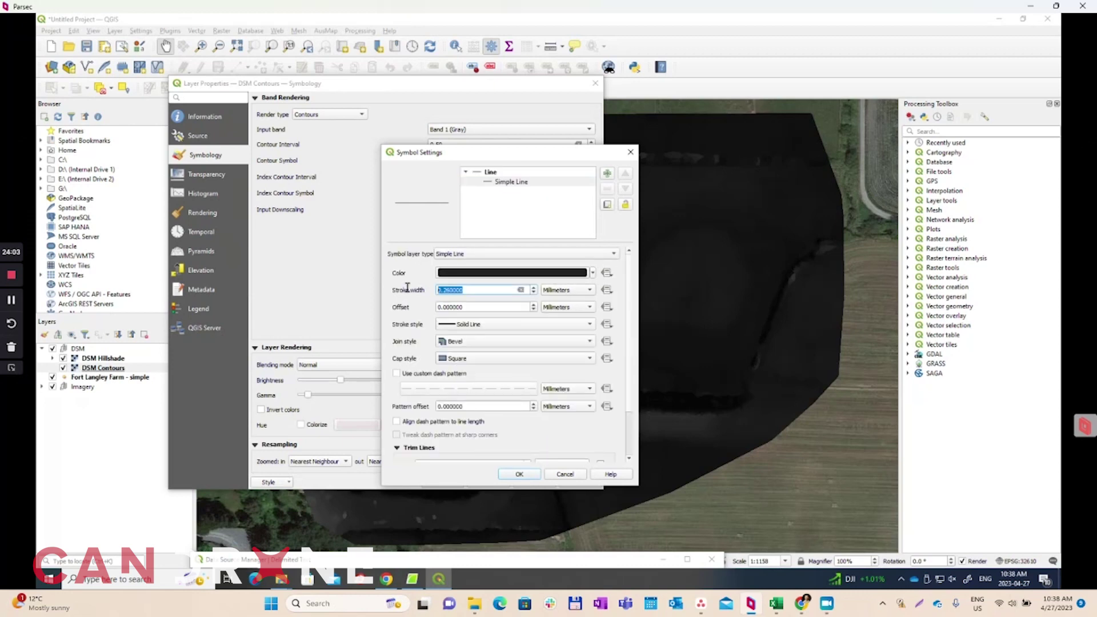
{"action": "type", "text": "0.6"}
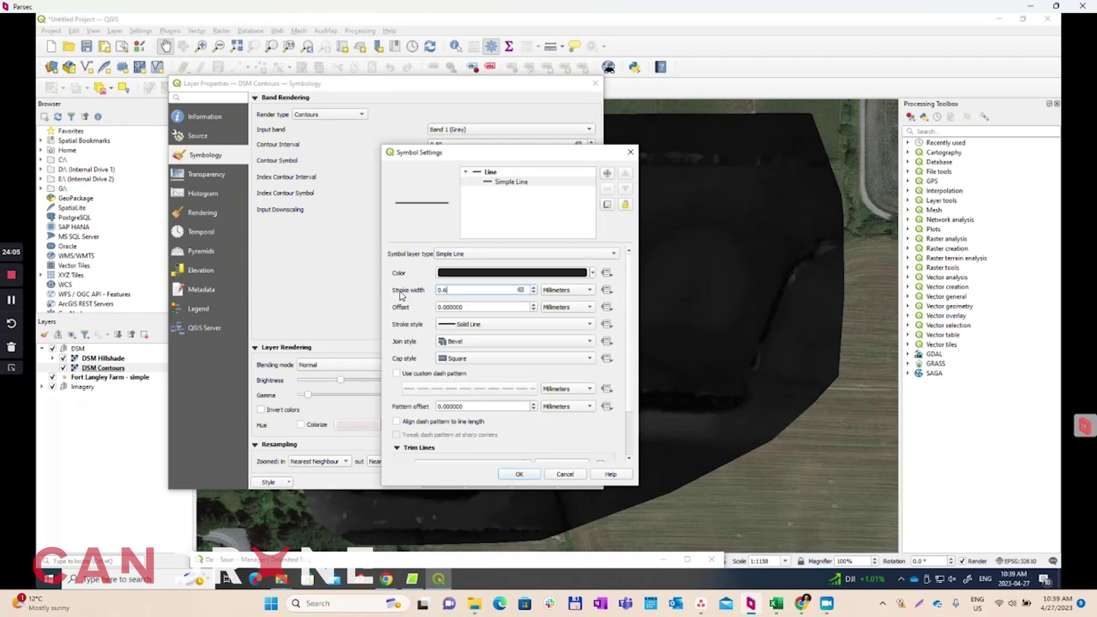
{"action": "key", "text": "BackSpace"}
{"action": "type", "text": "500000"}
{"action": "left_click", "coordinate": [521, 475]}
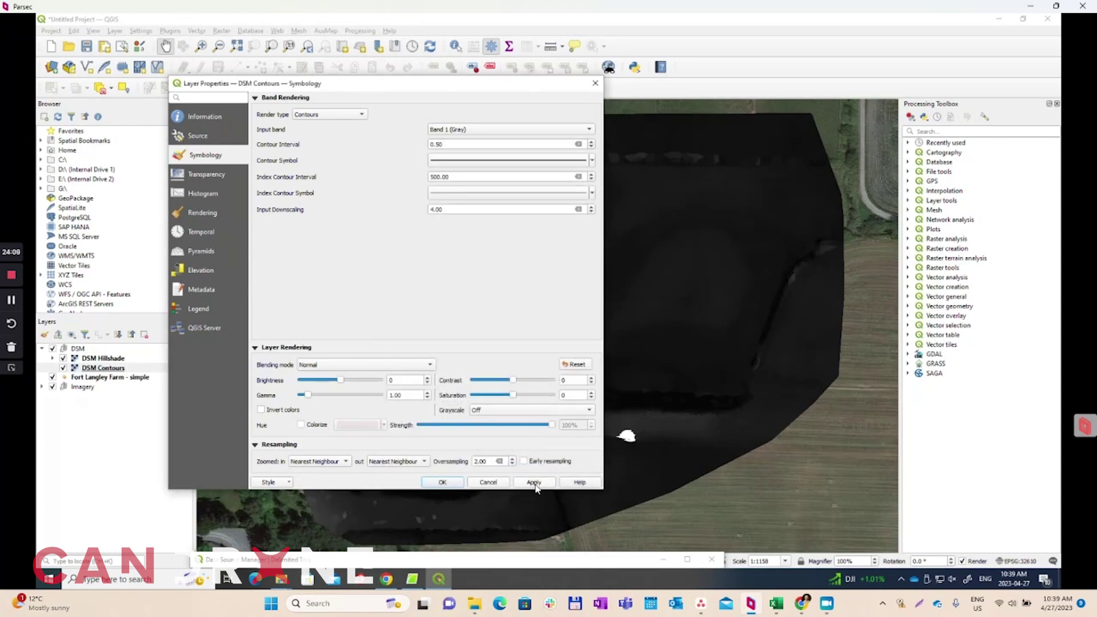
{"action": "left_click", "coordinate": [535, 484]}
{"action": "left_click", "coordinate": [595, 83]}
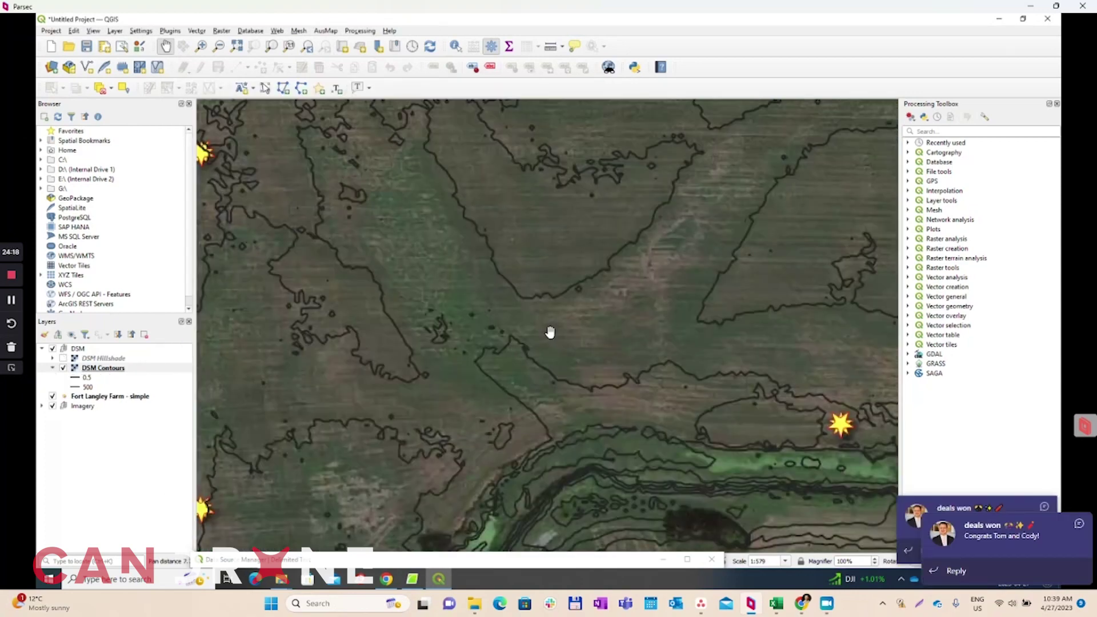
Place DSM Contours above DSM Hillshade and move the BironFarm mosaic to the top of the layers
{"action": "left_click_drag", "start_coordinate": [539, 351], "coordinate": [547, 337]}
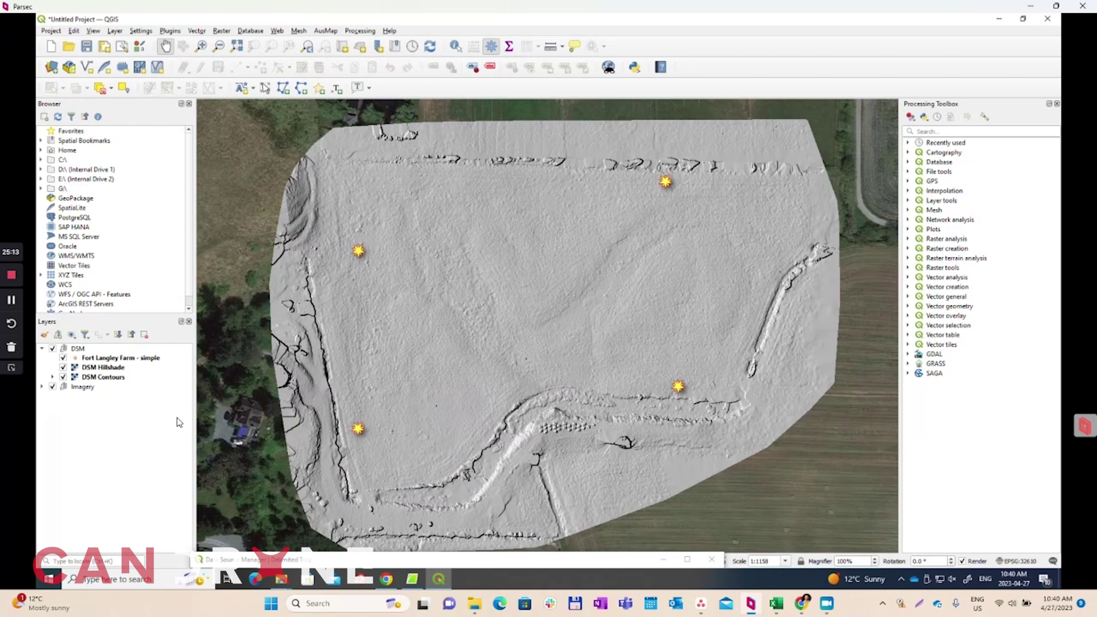
{"action": "left_click_drag", "start_coordinate": [429, 360], "coordinate": [442, 341]}
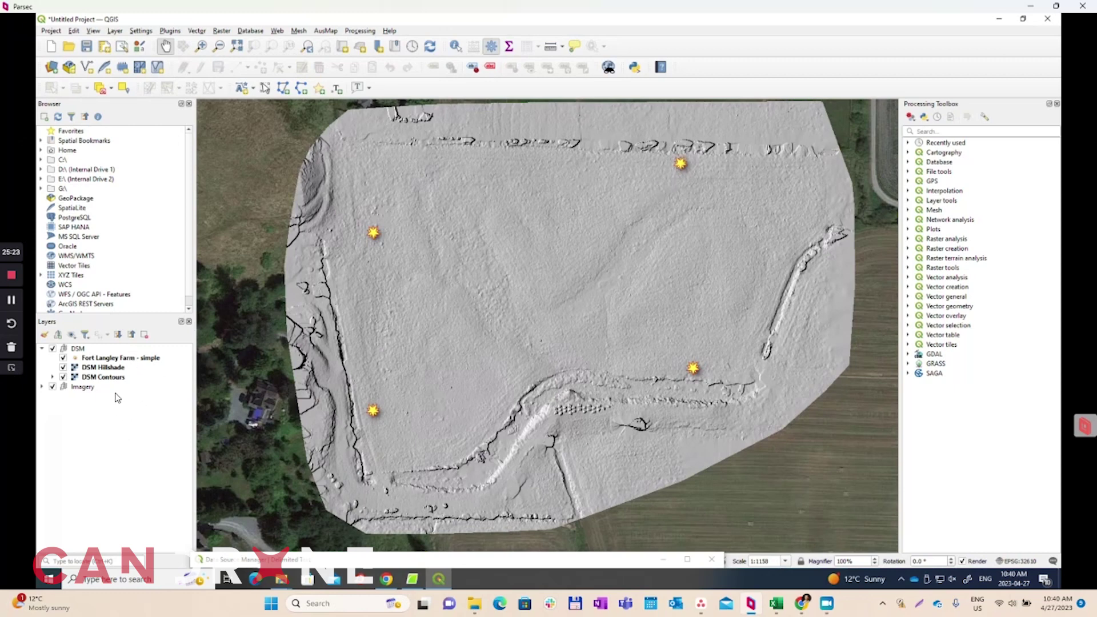
{"action": "left_click_drag", "start_coordinate": [97, 379], "coordinate": [95, 365]}
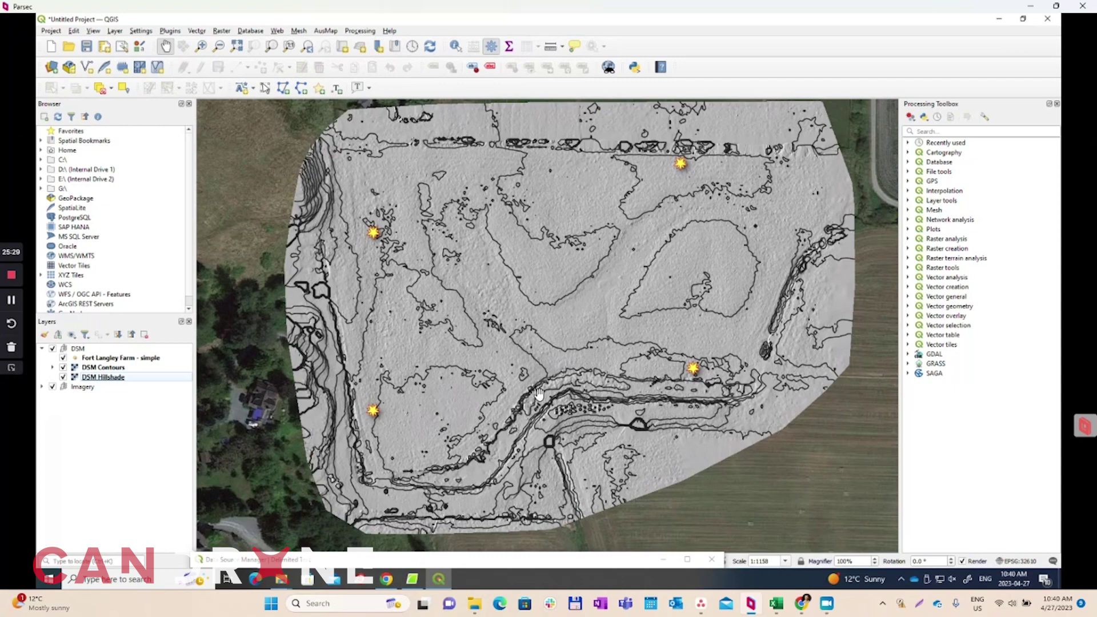
{"action": "left_click_drag", "start_coordinate": [529, 350], "coordinate": [513, 366]}
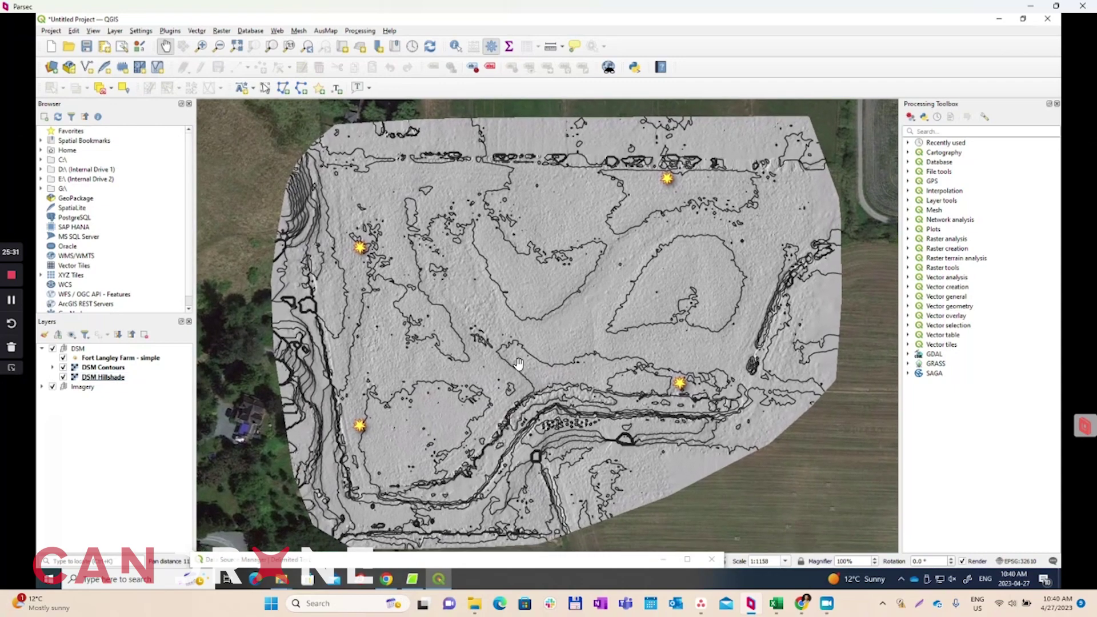
{"action": "left_click", "coordinate": [43, 388]}
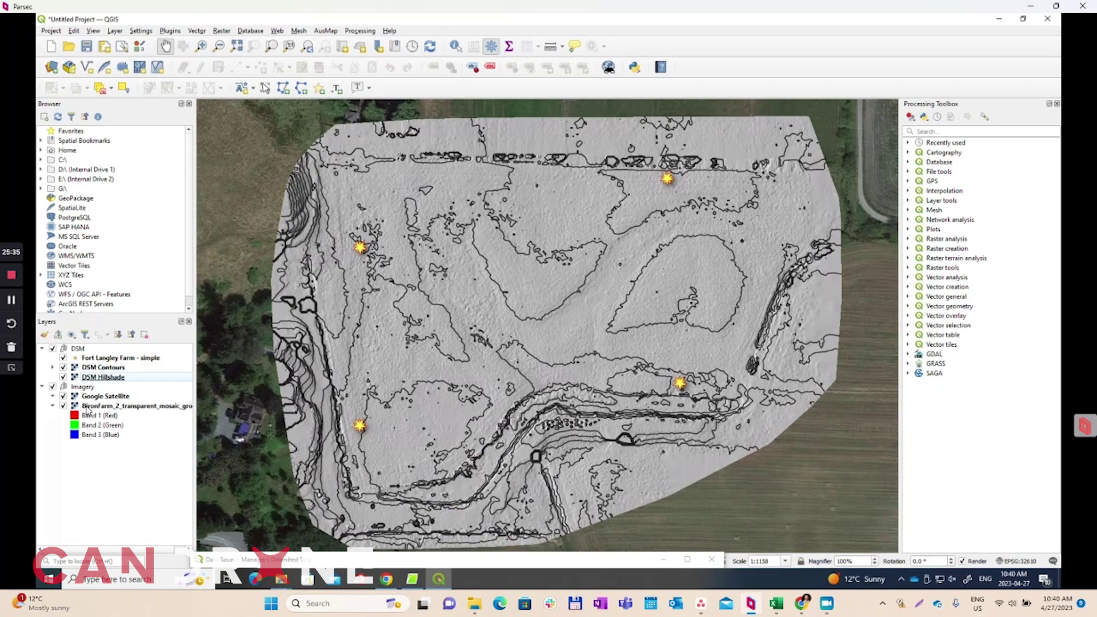
{"action": "left_click_drag", "start_coordinate": [87, 409], "coordinate": [80, 350]}
Lower the BironFarm_2 mosaic's global opacity to about 35.8% and apply it
{"action": "right_click", "coordinate": [113, 350]}
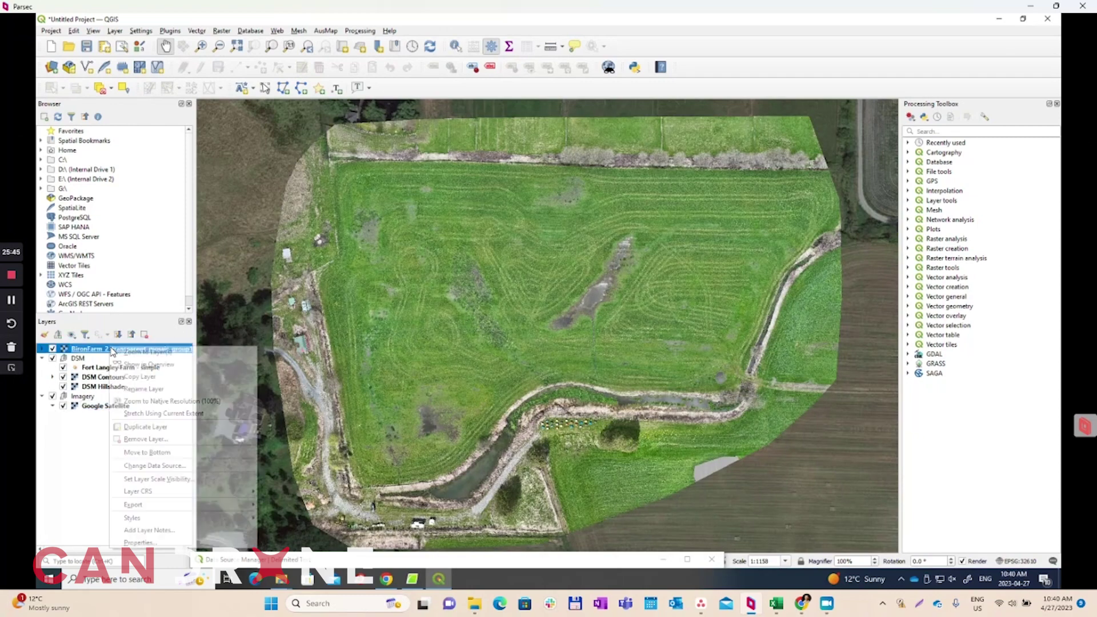
{"action": "left_click", "coordinate": [140, 541]}
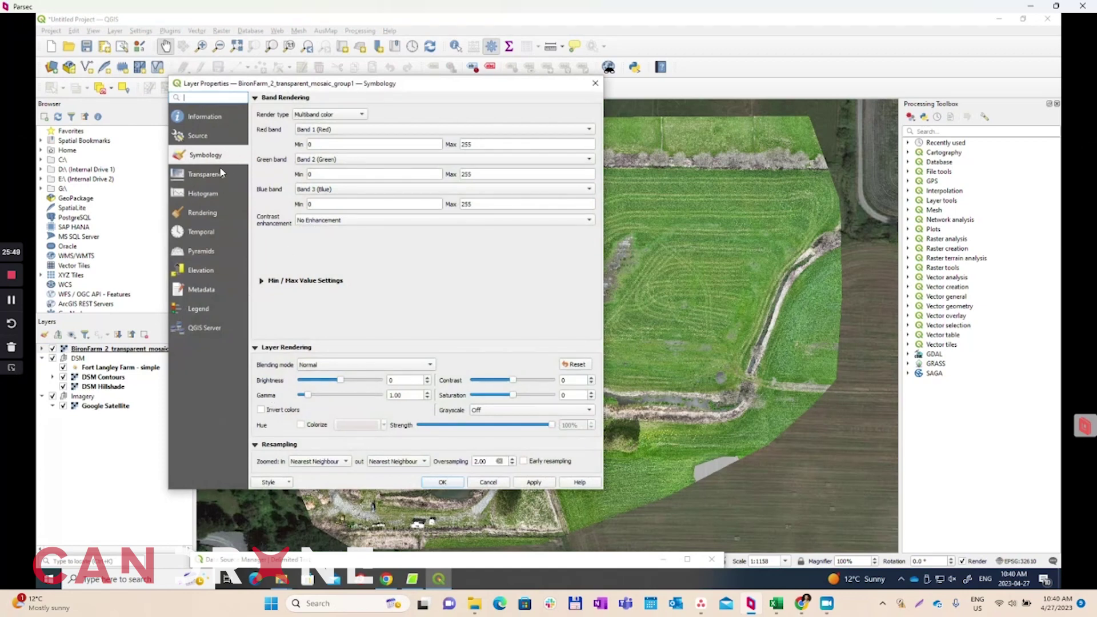
{"action": "left_click", "coordinate": [201, 179]}
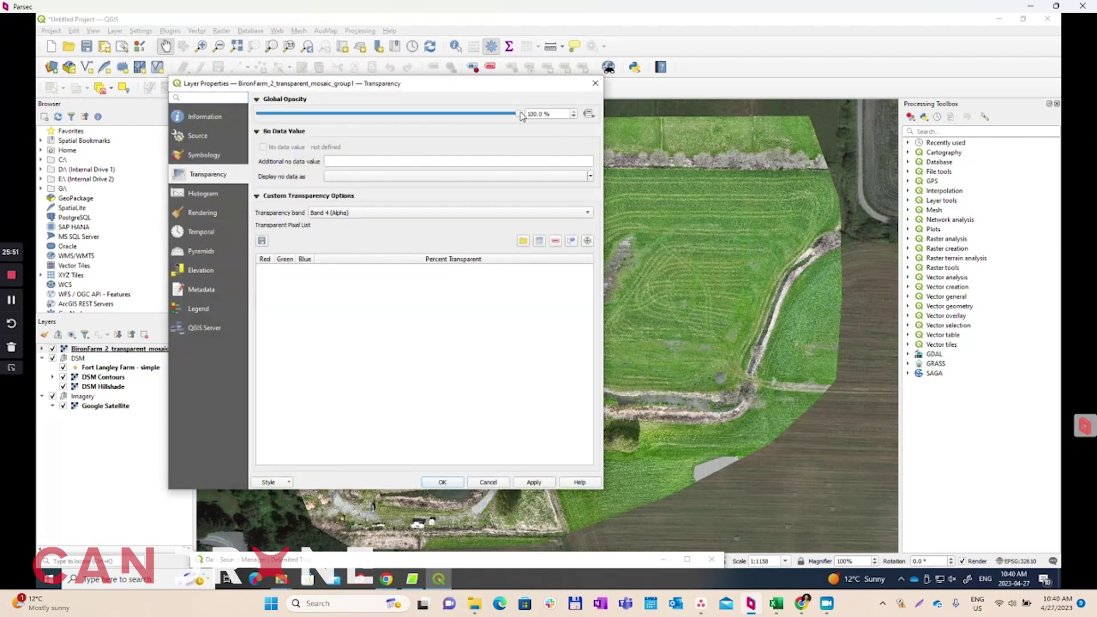
{"action": "left_click_drag", "start_coordinate": [523, 115], "coordinate": [354, 120]}
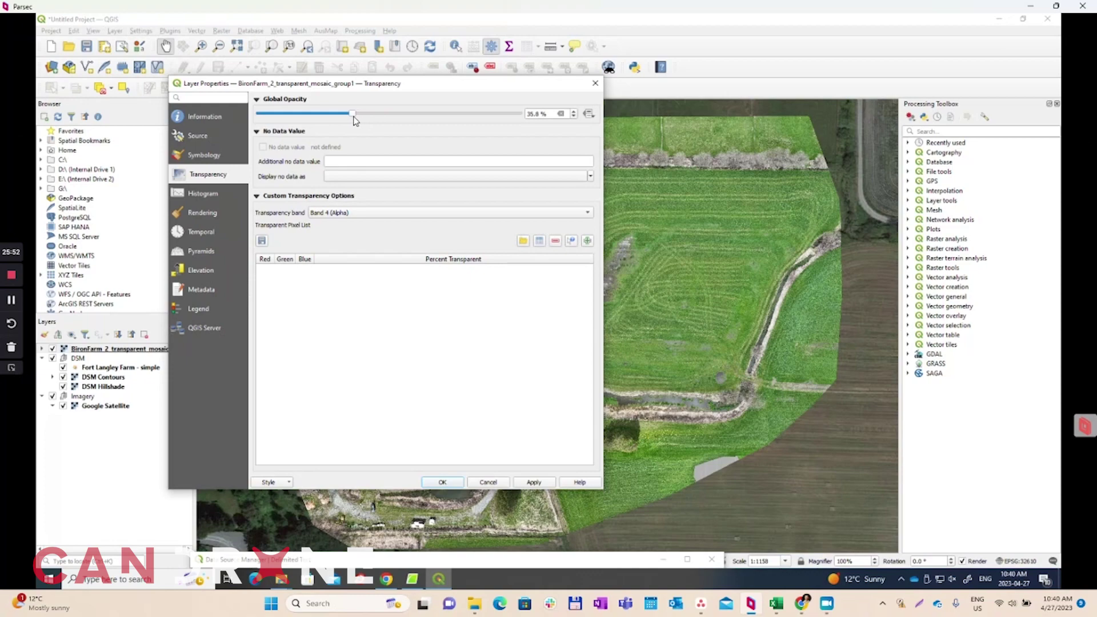
{"action": "left_click", "coordinate": [546, 483]}
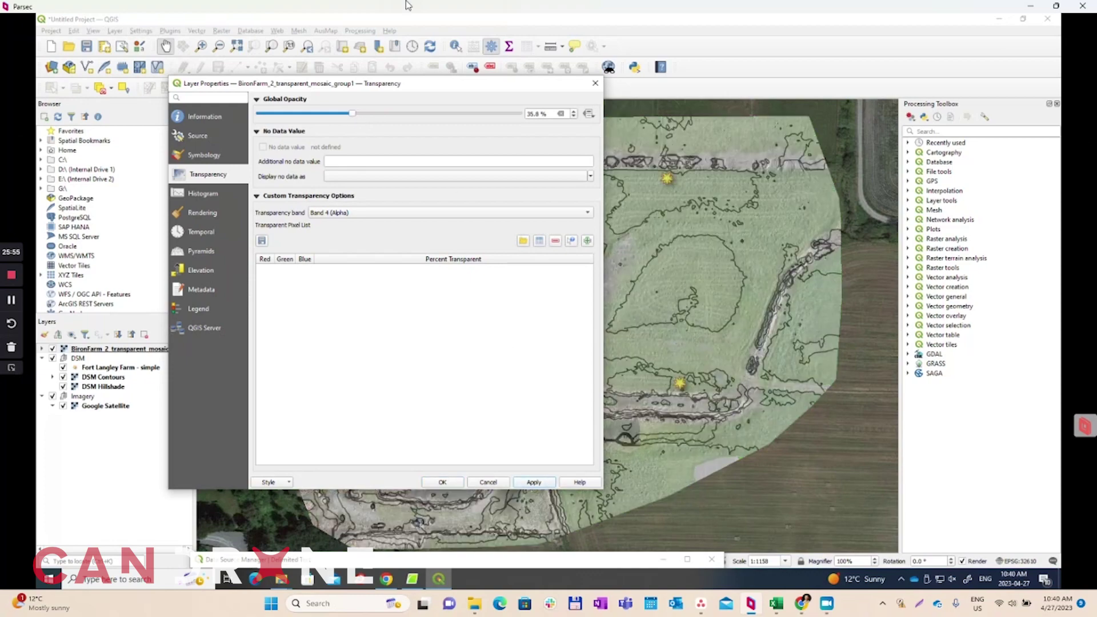
{"action": "left_click_drag", "start_coordinate": [440, 86], "coordinate": [159, 42]}
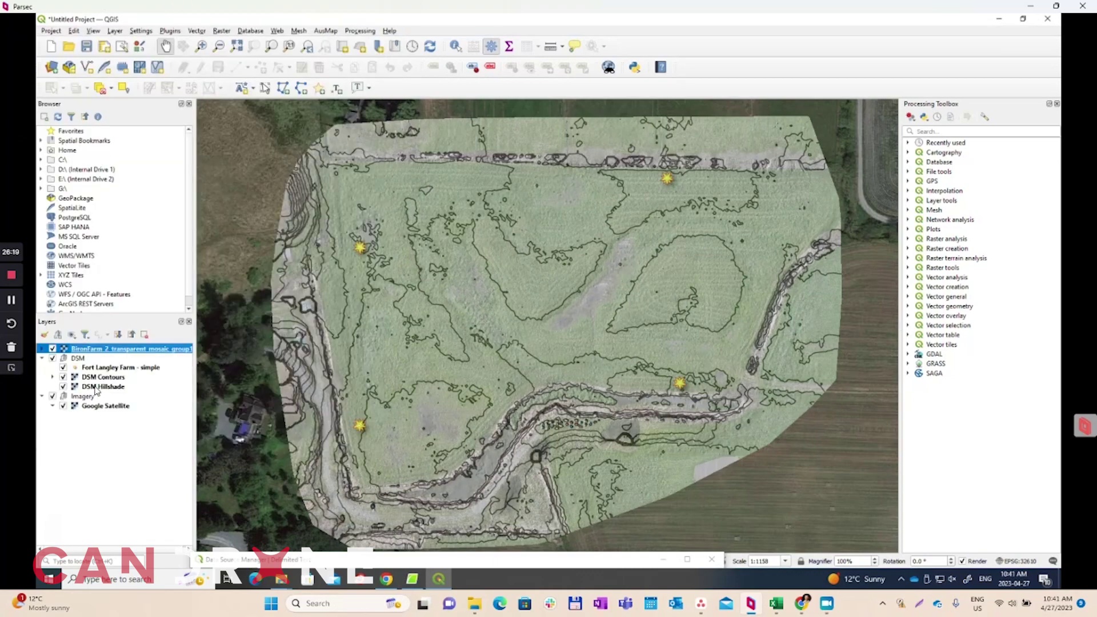
{"action": "right_click", "coordinate": [95, 389]}
Darken the DSM Hillshade by lowering its brightness to -68
{"action": "left_click", "coordinate": [118, 381]}
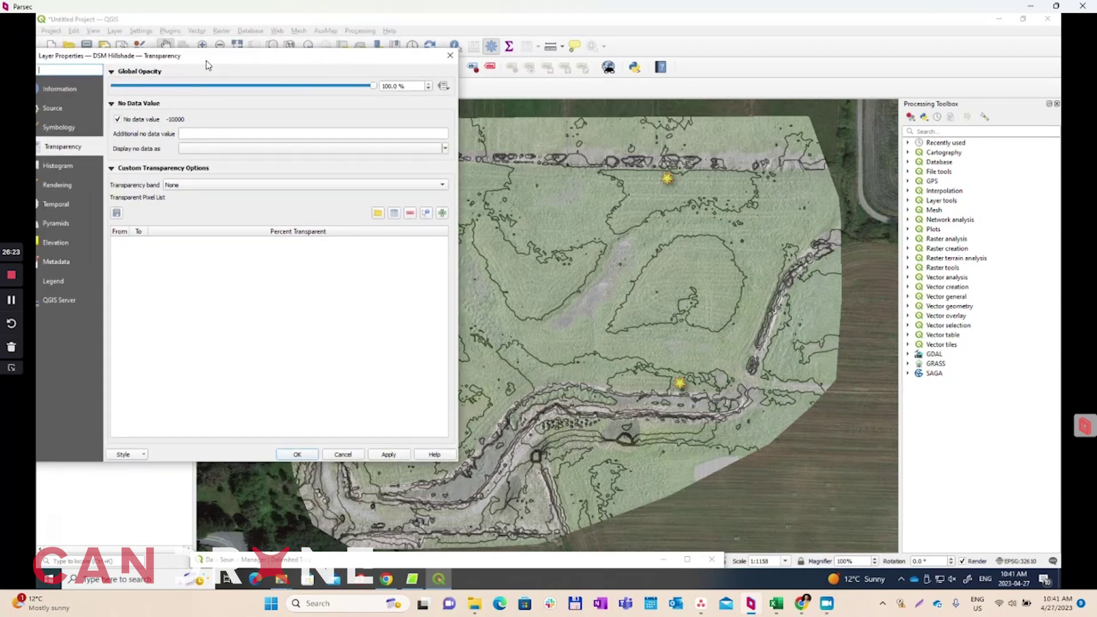
{"action": "left_click", "coordinate": [167, 121]}
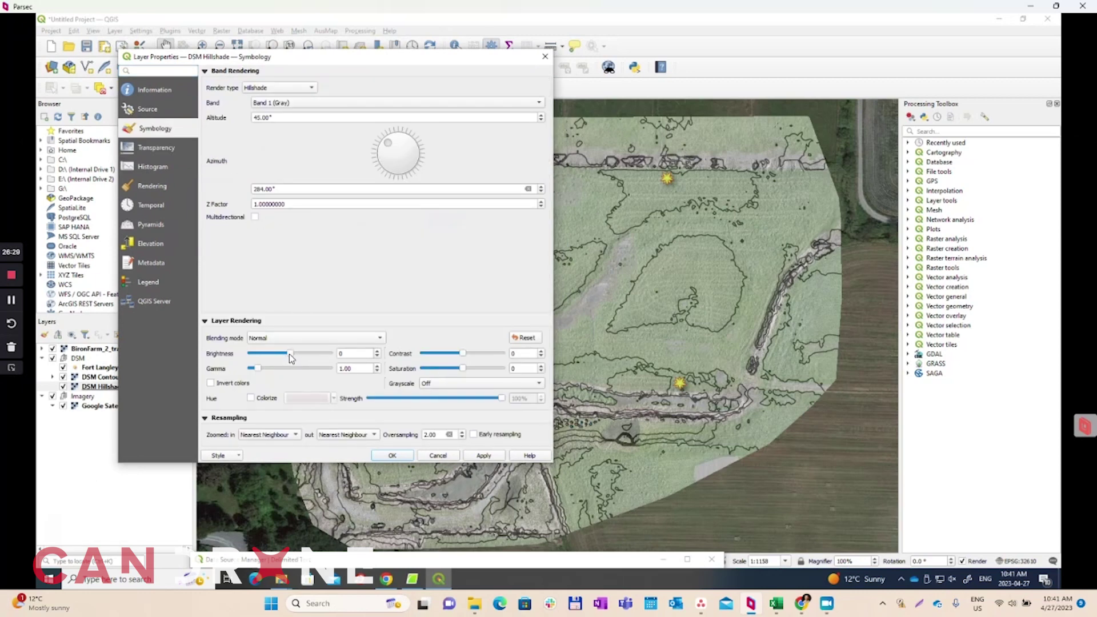
{"action": "left_click_drag", "start_coordinate": [289, 354], "coordinate": [279, 355]}
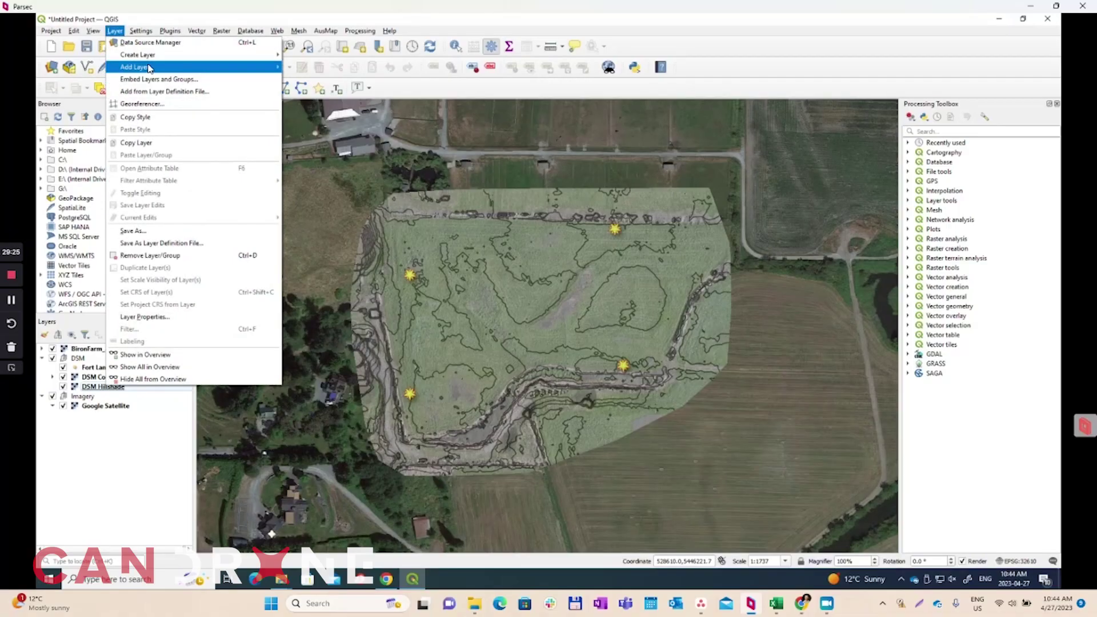
Create a polygon shapefile 'Fort Langley Farm Clip.shp' in WGS 84 / UTM zone 10N
{"action": "mouse_move", "coordinate": [155, 58]}
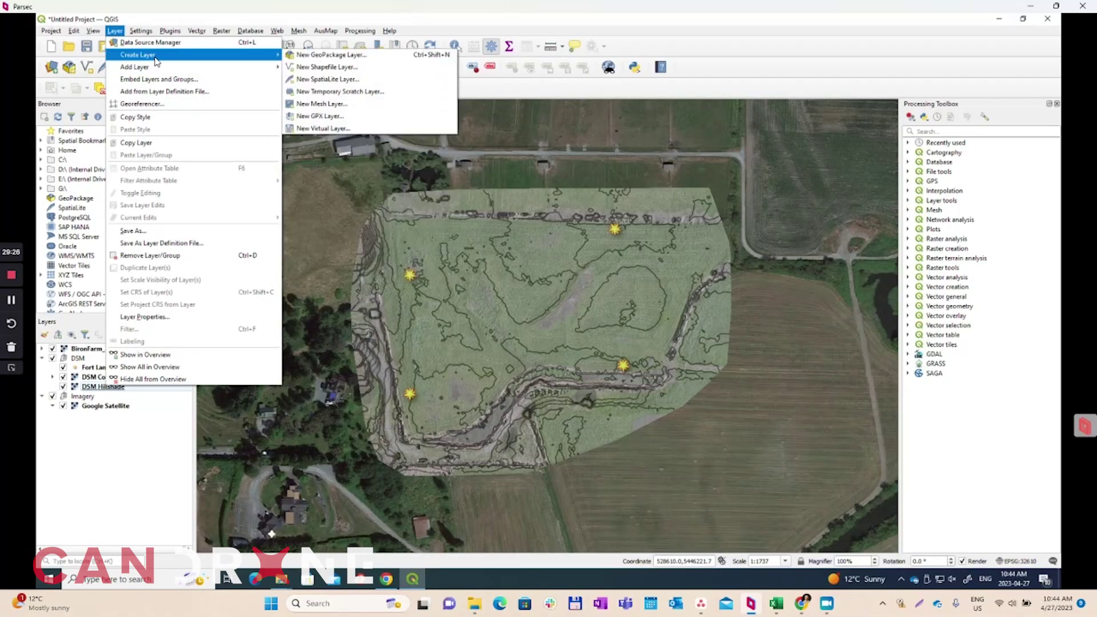
{"action": "left_click", "coordinate": [327, 70]}
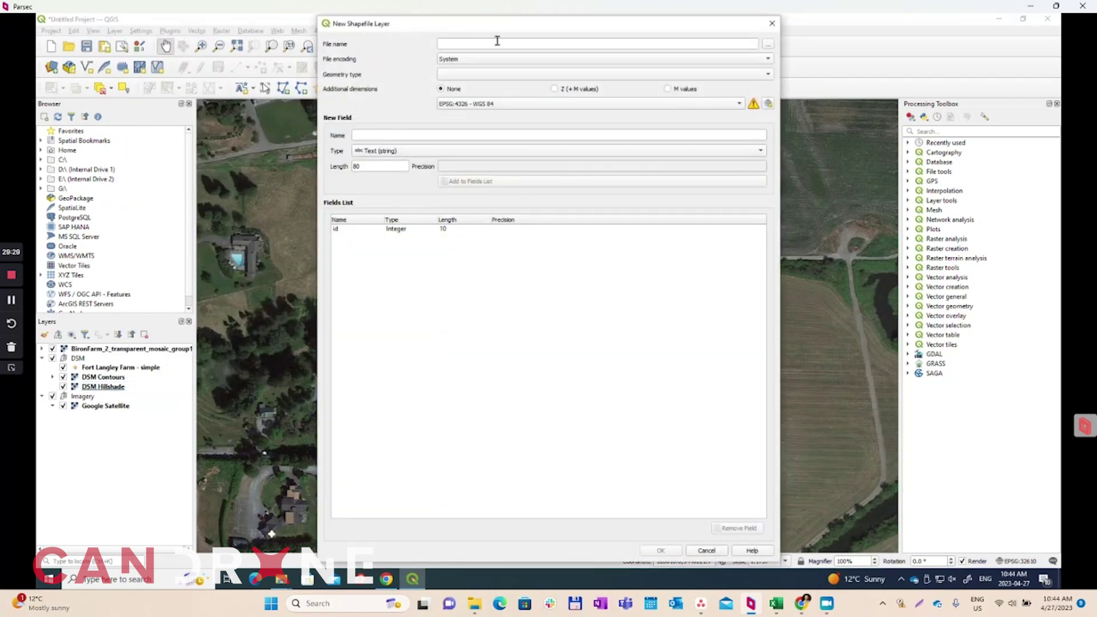
{"action": "type", "text": "Fort Langley Farm"}
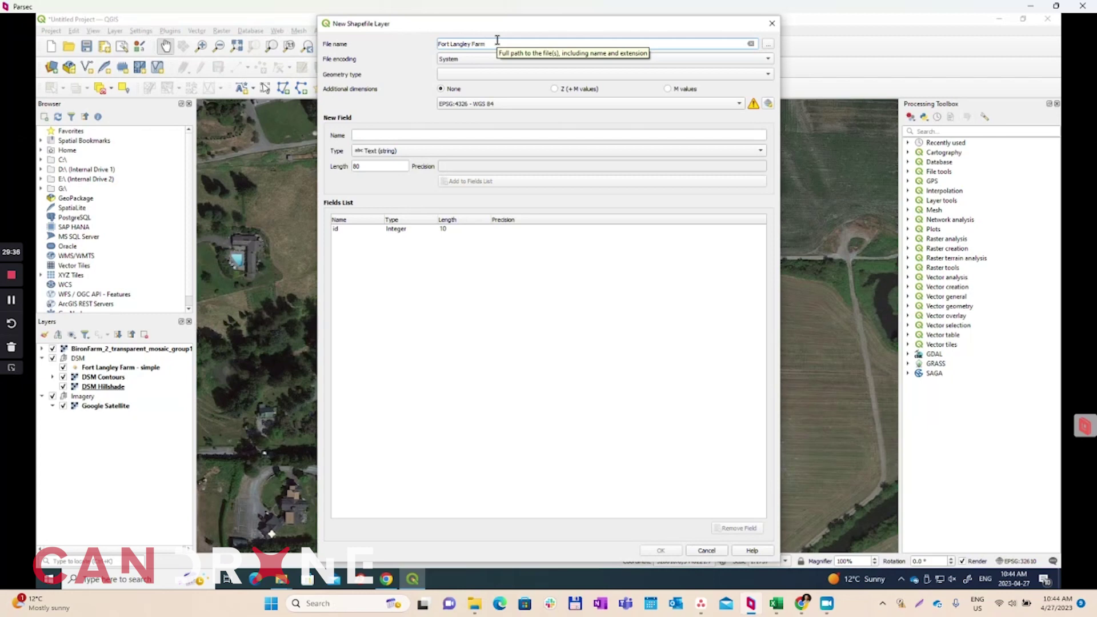
{"action": "type", "text": " Clip.shp"}
{"action": "left_click", "coordinate": [492, 74]}
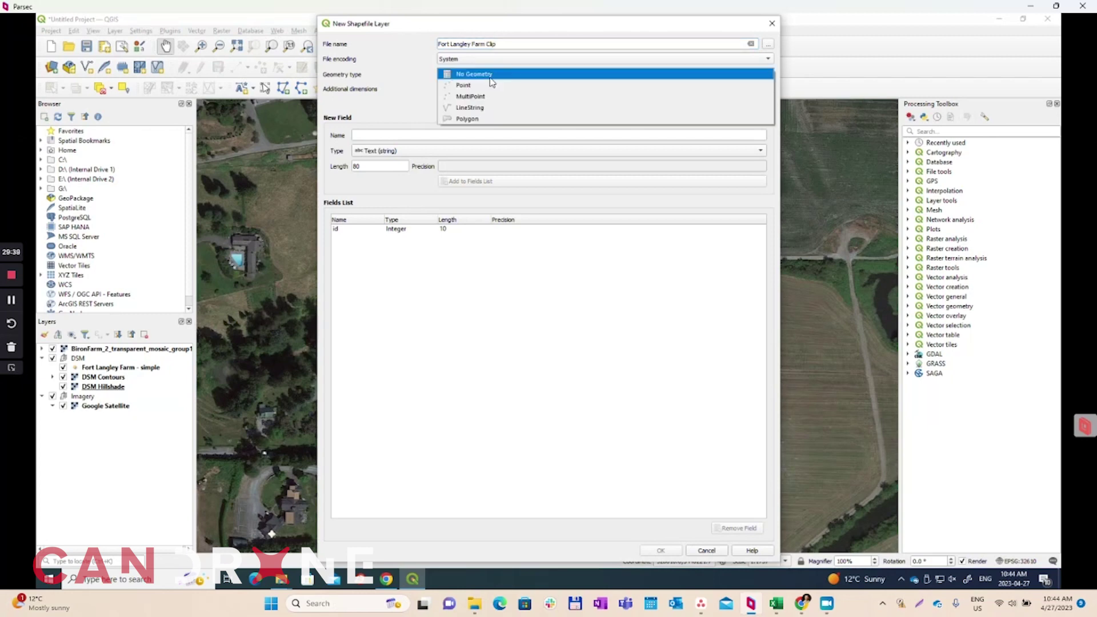
{"action": "left_click", "coordinate": [475, 120]}
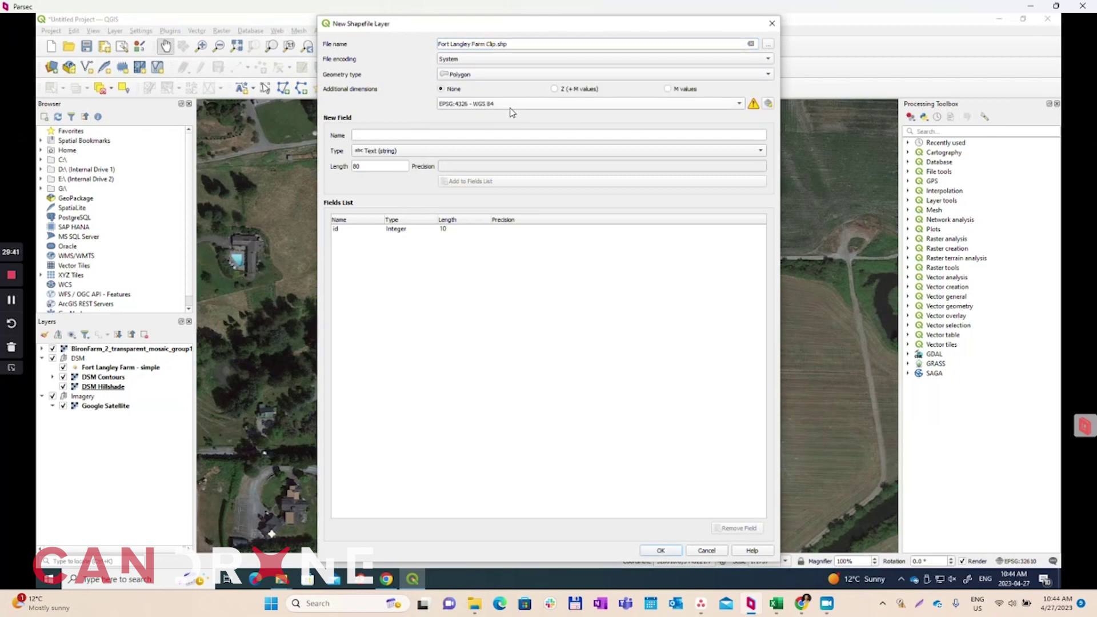
{"action": "left_click", "coordinate": [769, 104]}
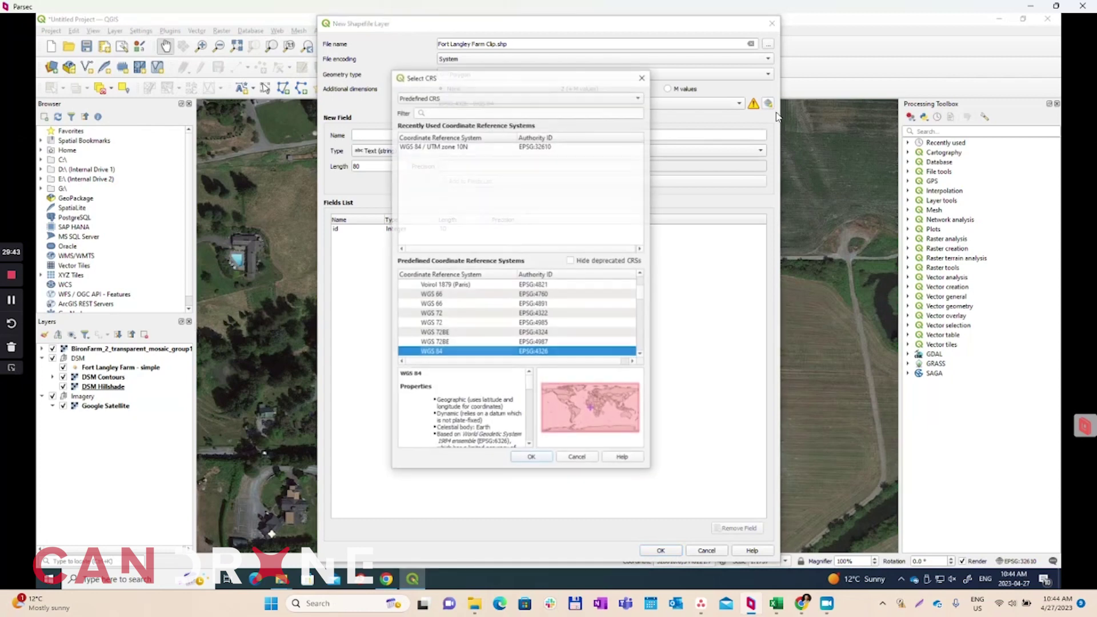
{"action": "left_click", "coordinate": [442, 147]}
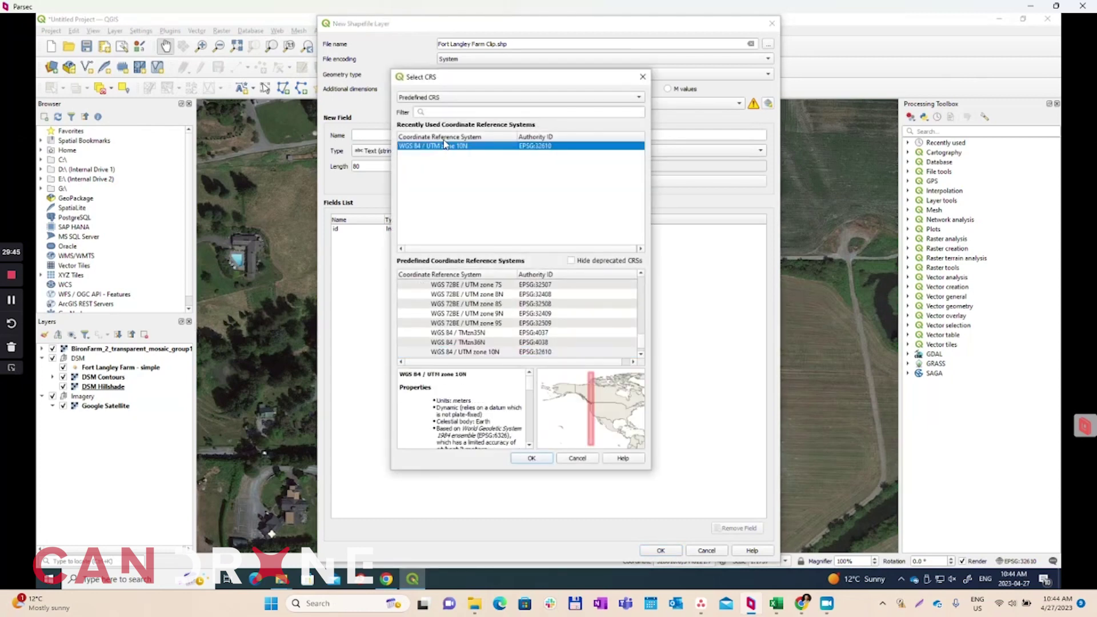
{"action": "left_click", "coordinate": [532, 460]}
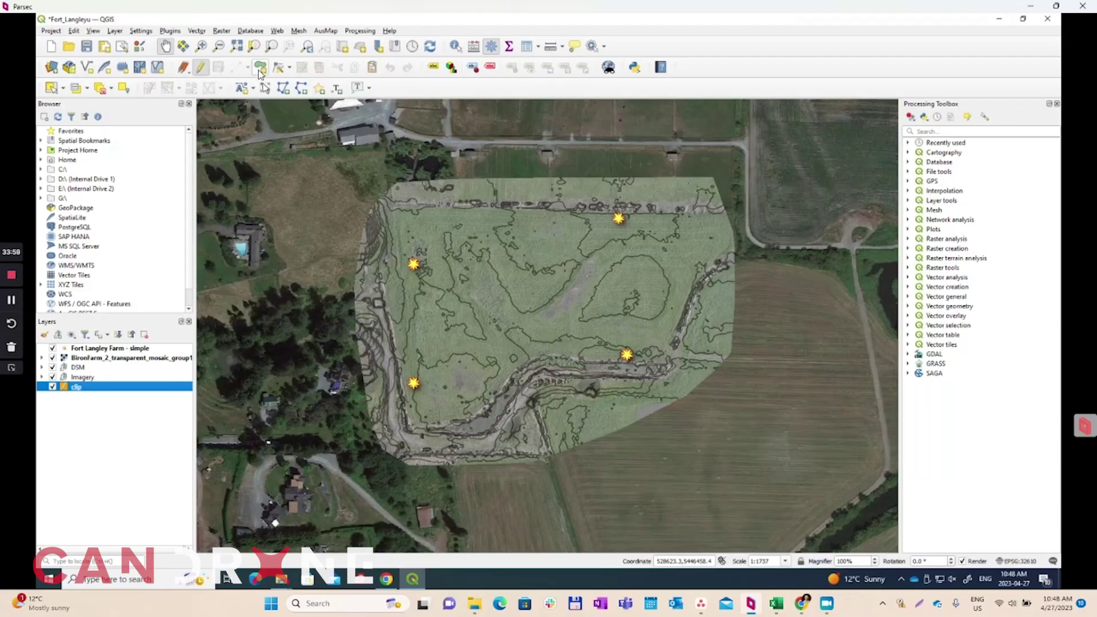
Begin digitising the farm boundary polygon, placing vertices down the field's right edge
{"action": "left_click", "coordinate": [260, 69]}
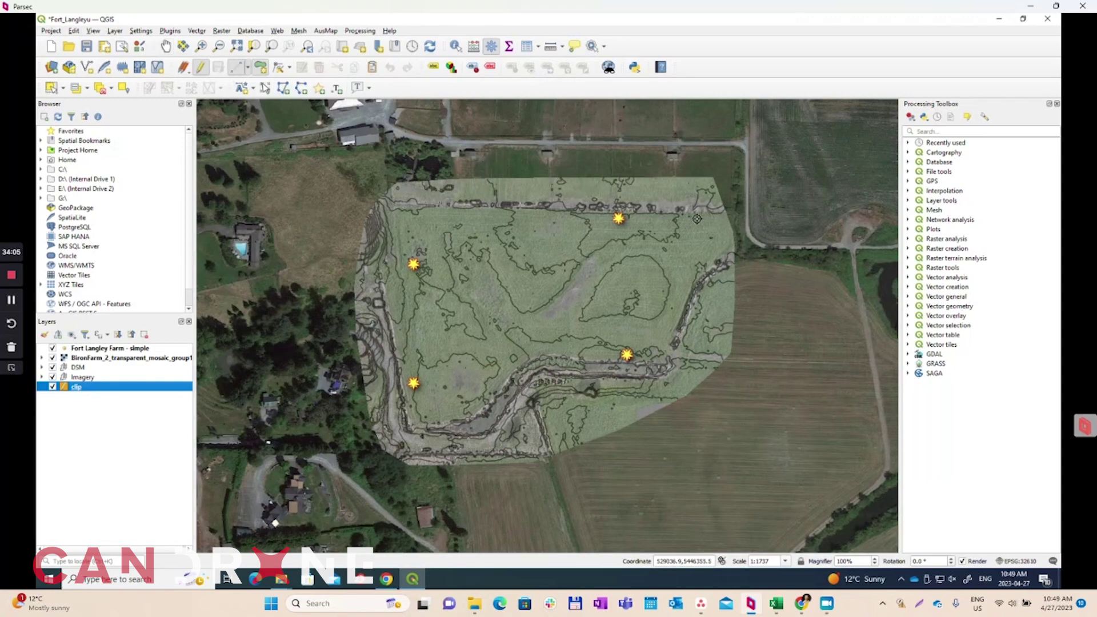
{"action": "scroll", "coordinate": [698, 218], "scroll_direction": "up", "scroll_amount": 1}
{"action": "scroll", "coordinate": [706, 212], "scroll_direction": "down", "scroll_amount": 1}
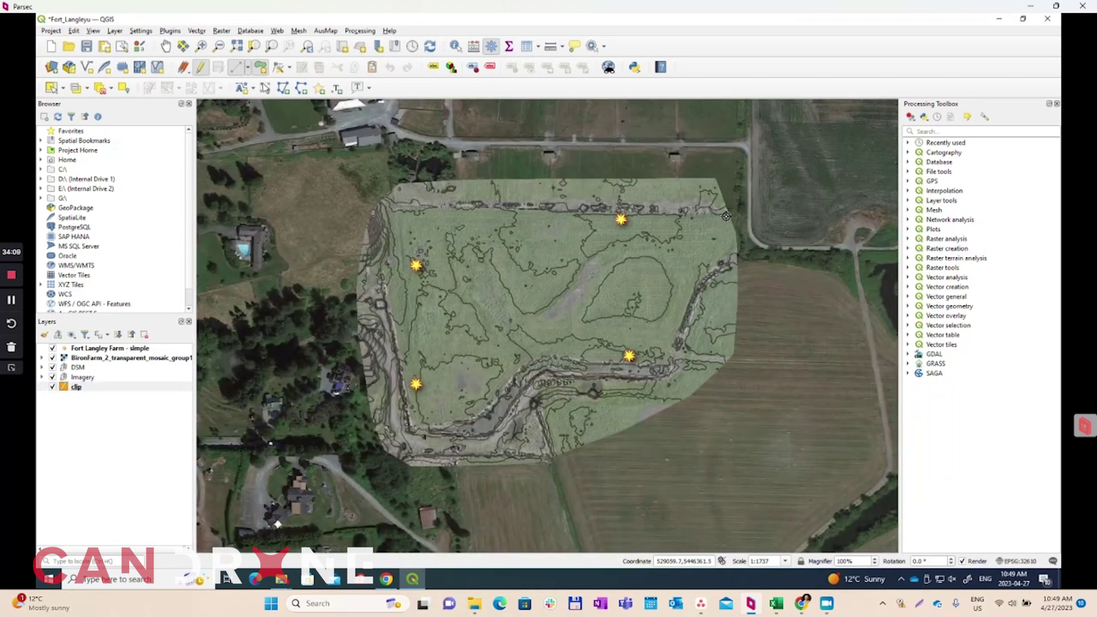
{"action": "left_click", "coordinate": [736, 252]}
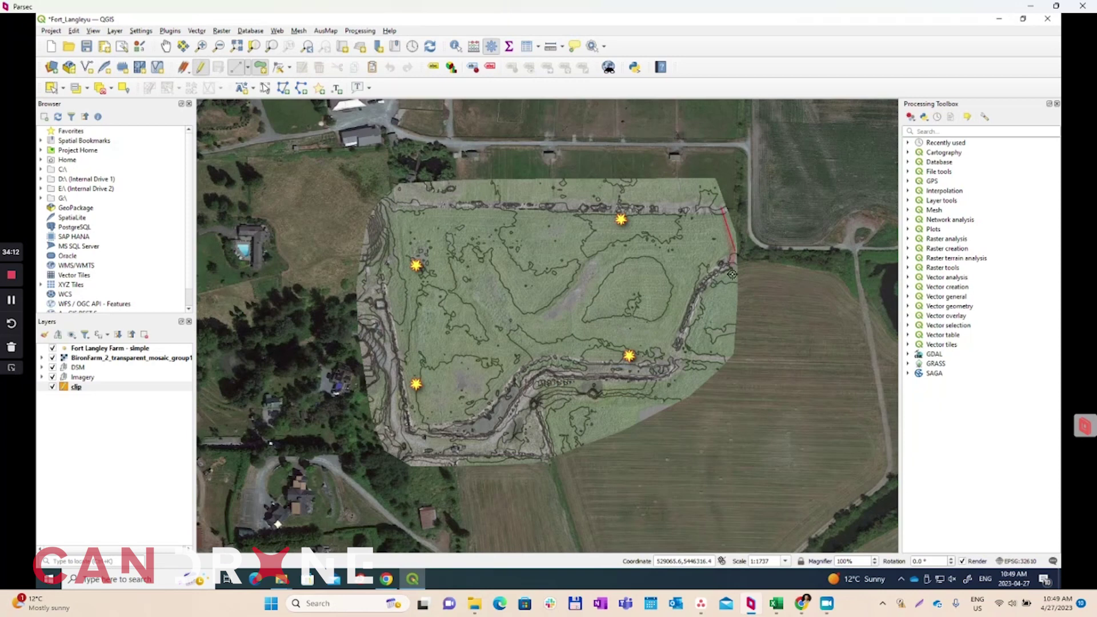
{"action": "left_click", "coordinate": [731, 352]}
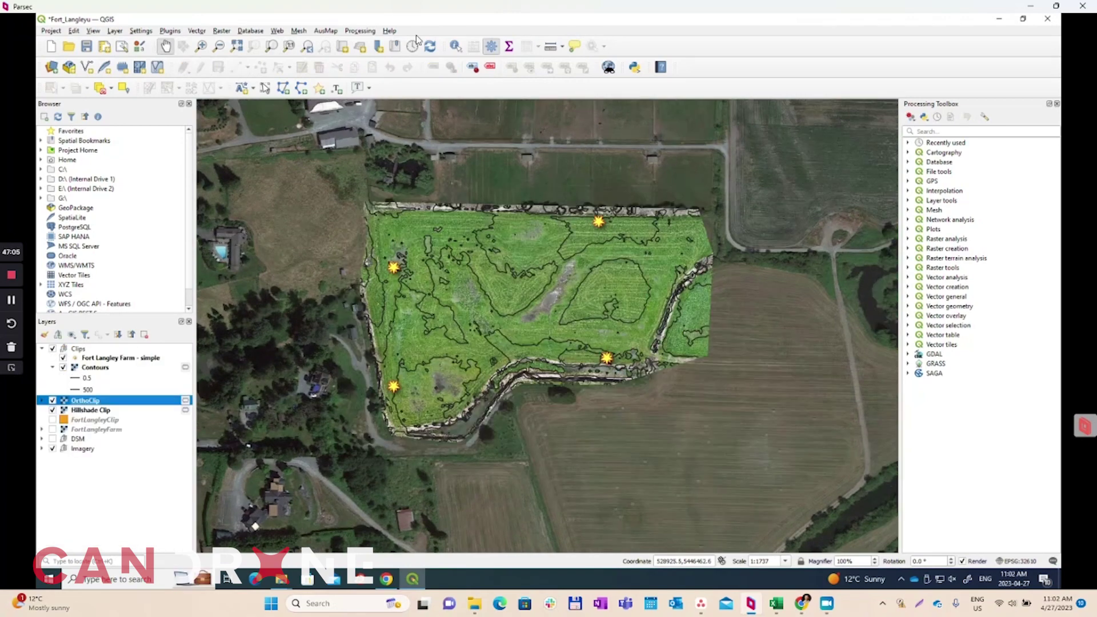
{"action": "left_click_drag", "start_coordinate": [646, 412], "coordinate": [637, 440]}
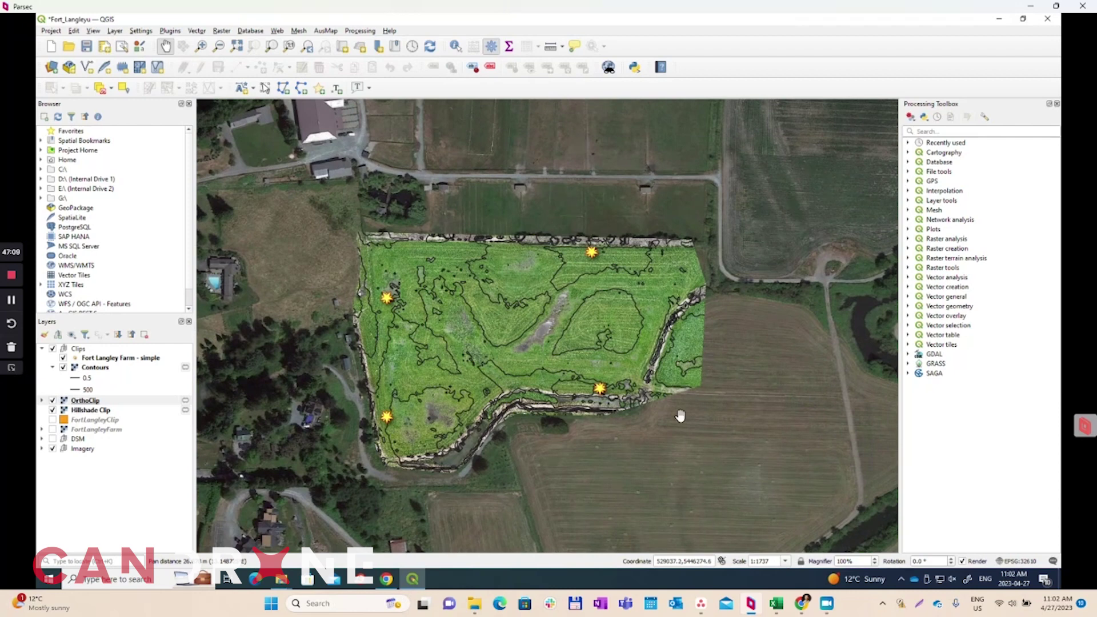
{"action": "left_click_drag", "start_coordinate": [678, 483], "coordinate": [681, 457]}
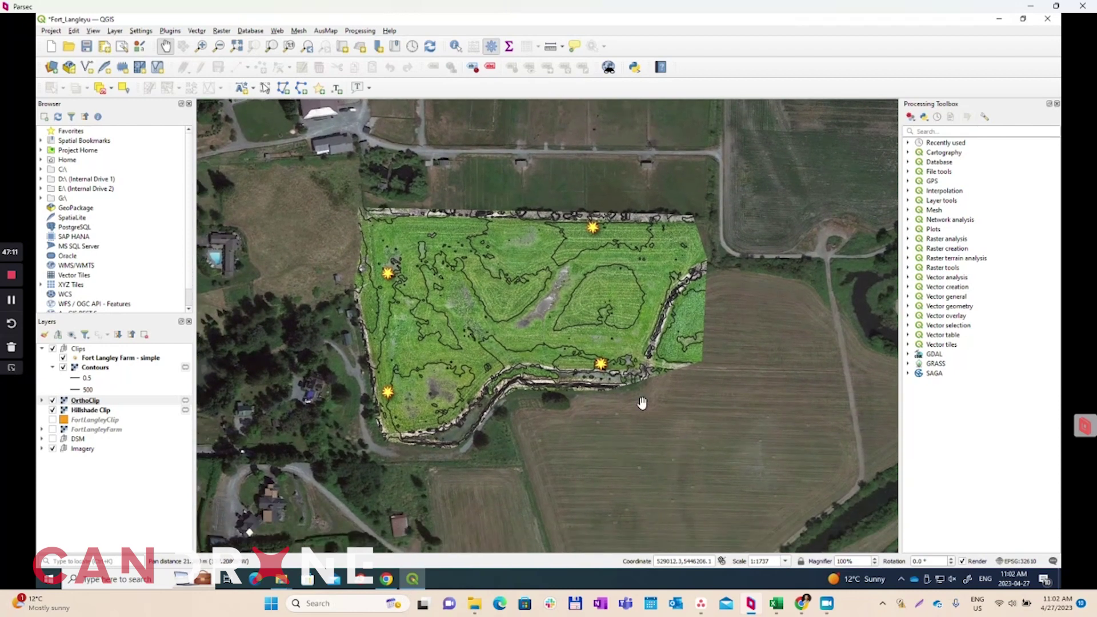
Create a new print layout titled 'Fort Langley Map'
{"action": "left_click", "coordinate": [53, 32]}
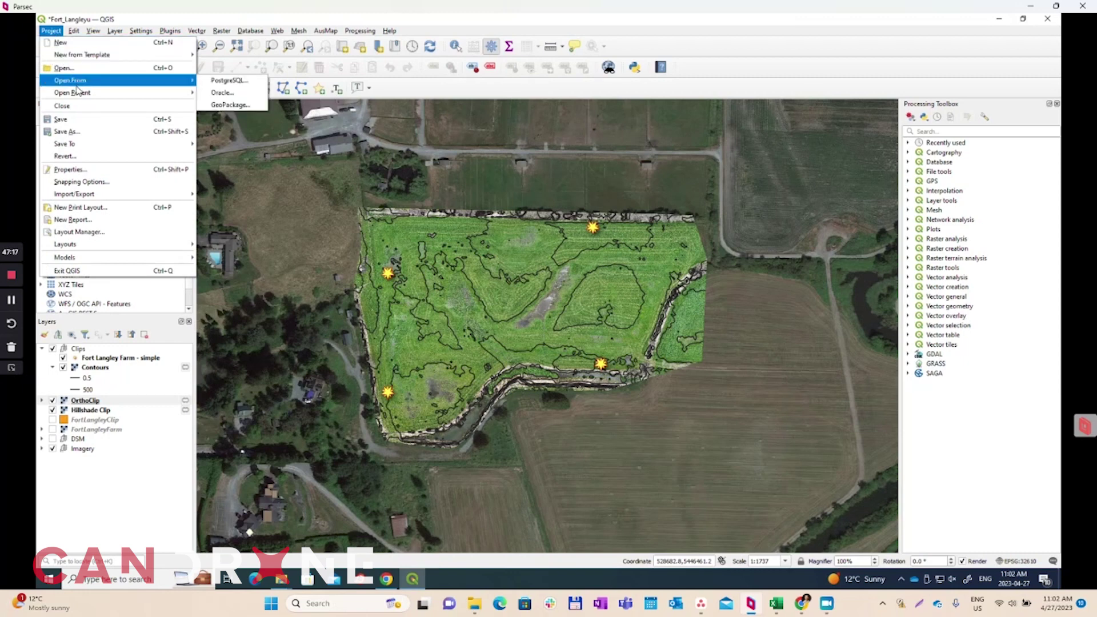
{"action": "left_click", "coordinate": [66, 209]}
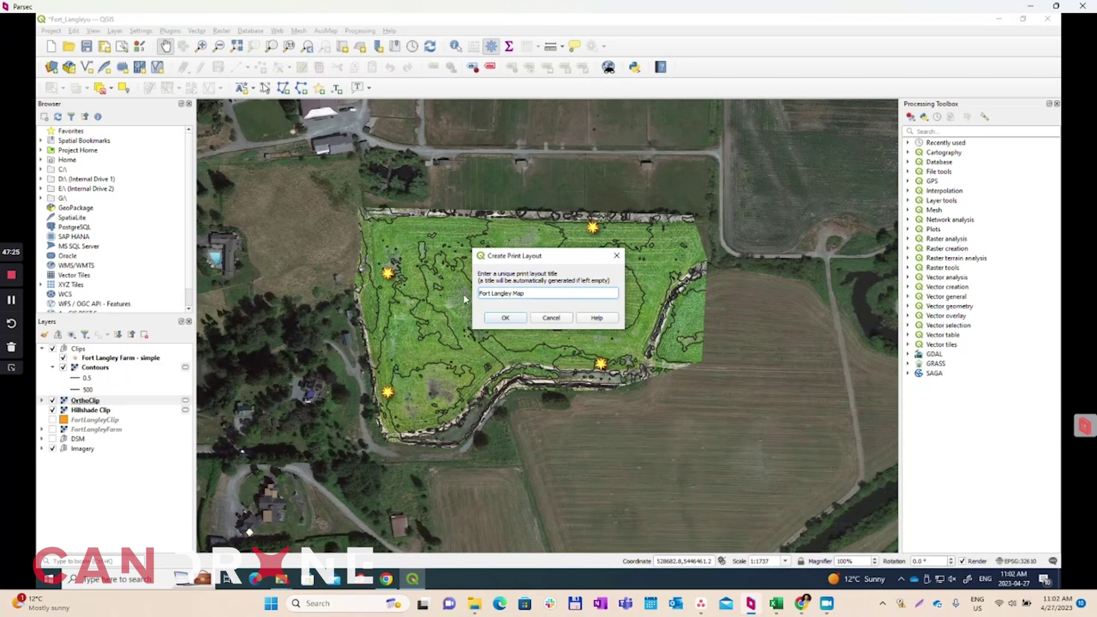
{"action": "left_click", "coordinate": [505, 319]}
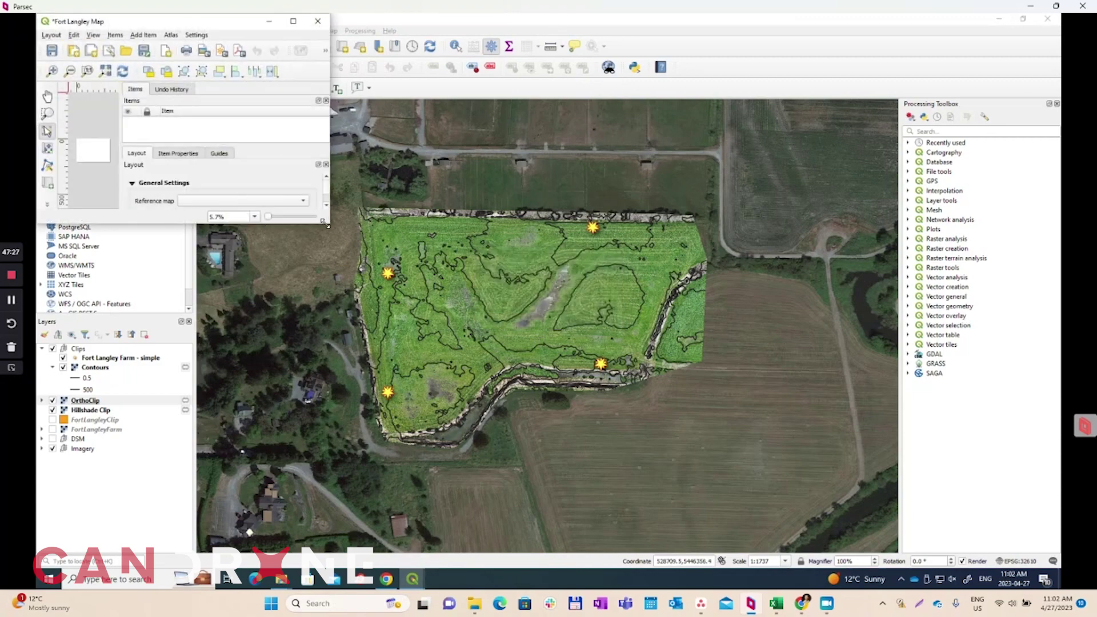
Enlarge the layout window and move it to reveal the layers panel
{"action": "left_click_drag", "start_coordinate": [330, 225], "coordinate": [844, 492]}
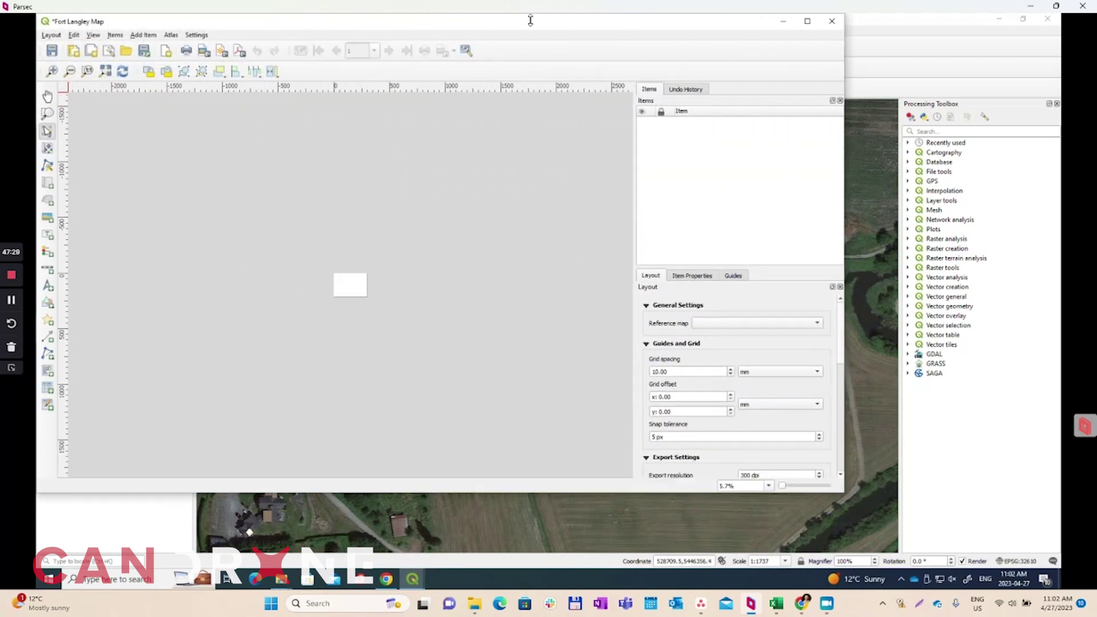
{"action": "left_click_drag", "start_coordinate": [530, 21], "coordinate": [613, 32]}
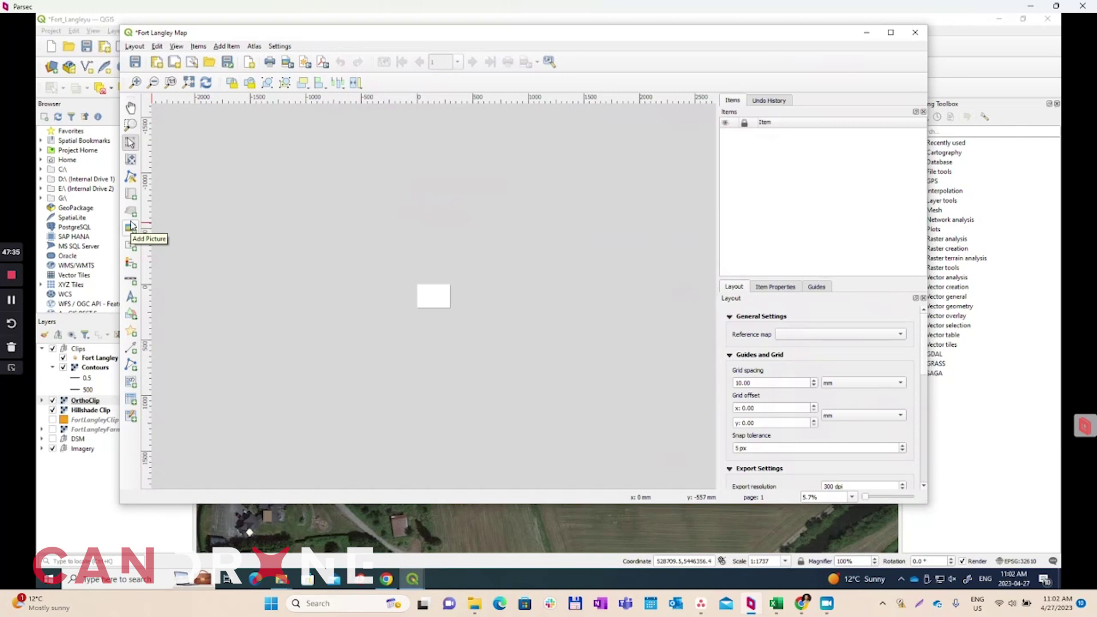
{"action": "left_click", "coordinate": [131, 196]}
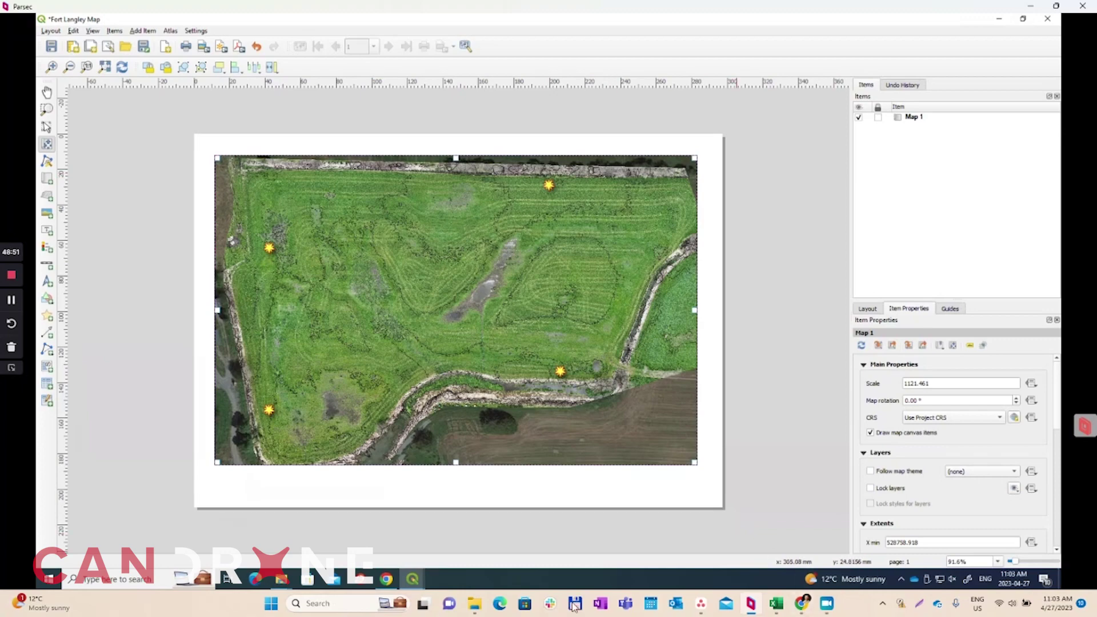
Back in the main map, open the Contours layer's symbology to check its line symbol
{"action": "mouse_move", "coordinate": [413, 579]}
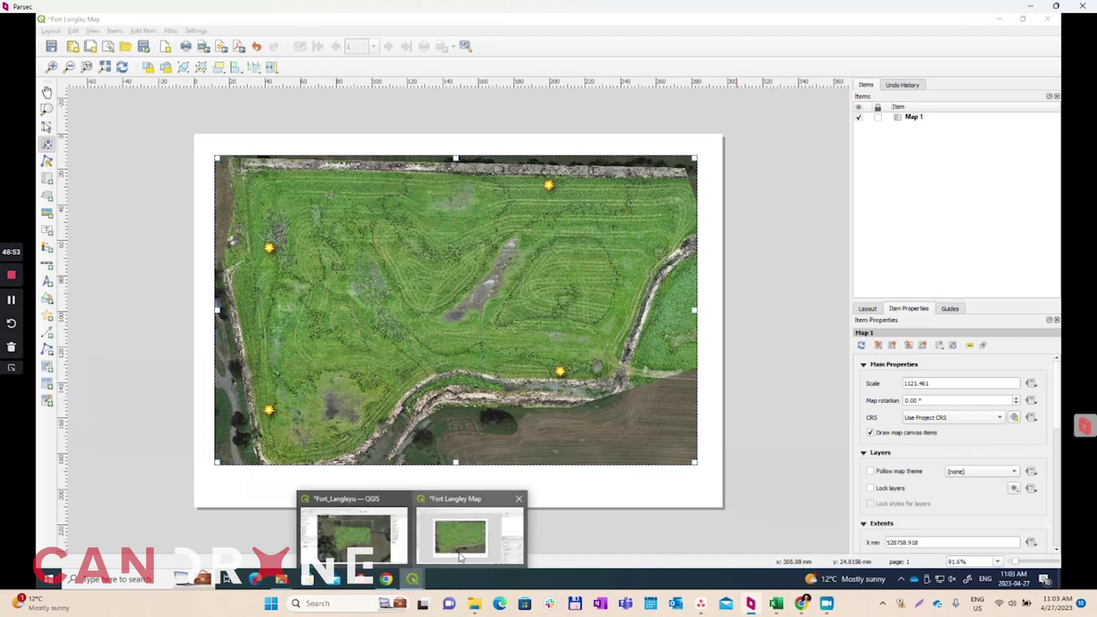
{"action": "left_click", "coordinate": [362, 542]}
{"action": "scroll", "coordinate": [508, 338], "scroll_direction": "up", "scroll_amount": 1}
{"action": "left_click_drag", "start_coordinate": [462, 260], "coordinate": [455, 290]}
{"action": "left_click", "coordinate": [92, 368]}
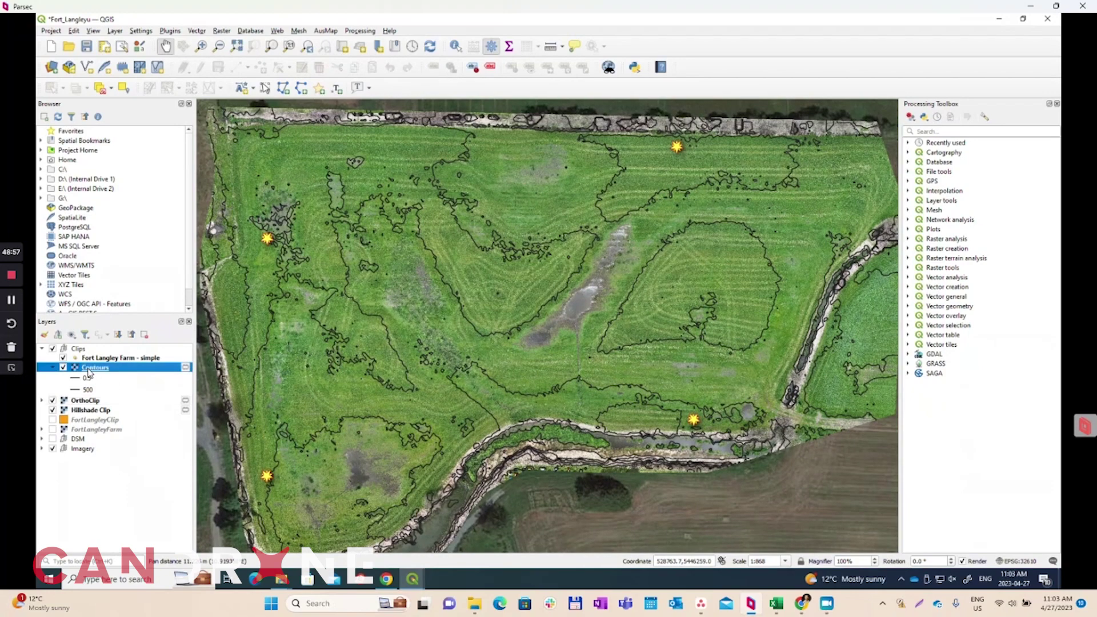
{"action": "right_click", "coordinate": [90, 370]}
{"action": "left_click", "coordinate": [118, 364]}
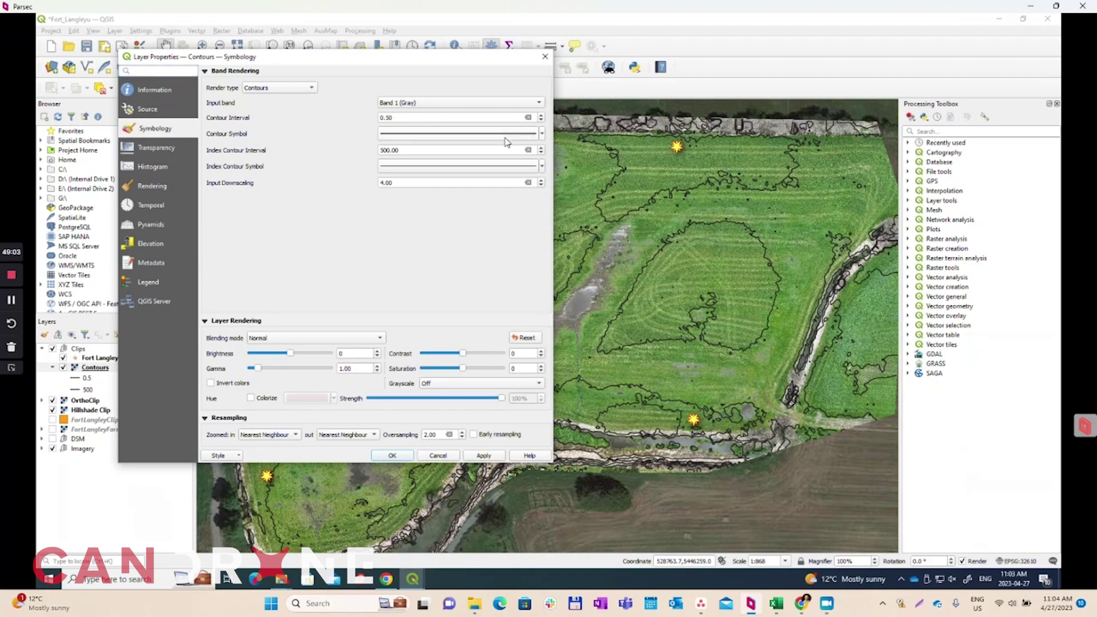
{"action": "left_click", "coordinate": [430, 134]}
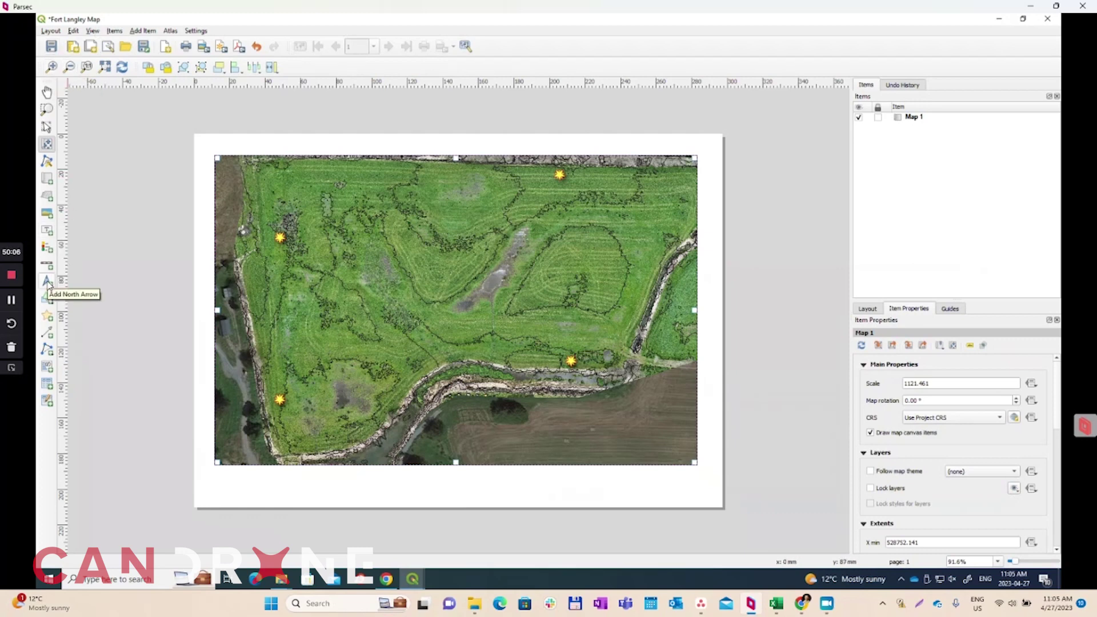
Draw a north arrow at the map's upper-left
{"action": "left_click", "coordinate": [47, 281]}
{"action": "left_click_drag", "start_coordinate": [241, 172], "coordinate": [274, 220]}
{"action": "left_click", "coordinate": [312, 207]}
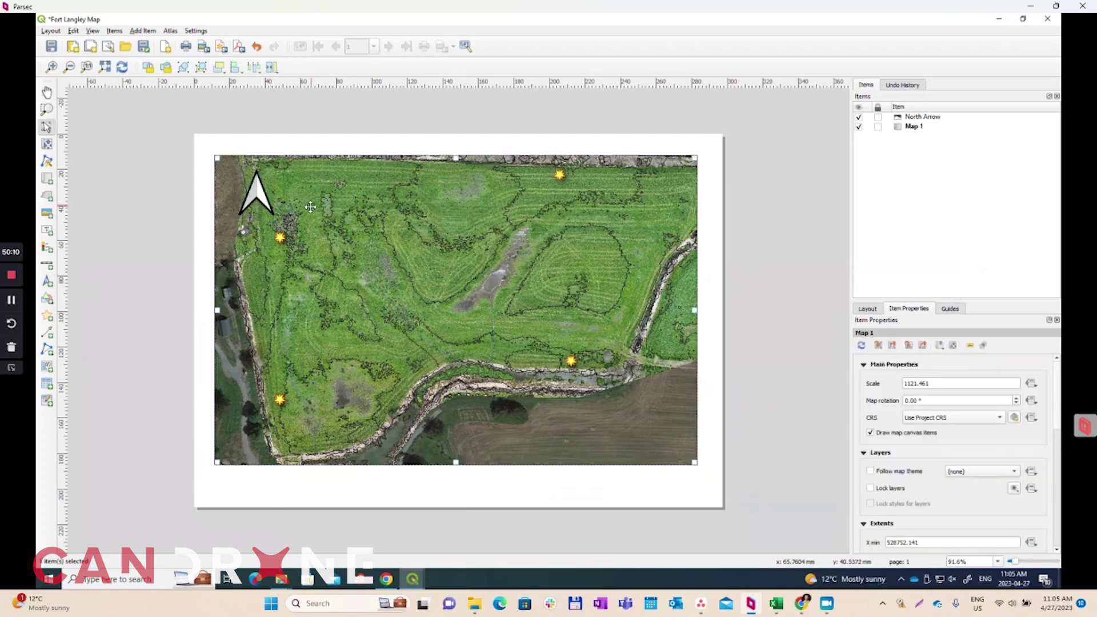
Draw a 0–50 m scale bar below the map's lower-left
{"action": "left_click", "coordinate": [46, 267]}
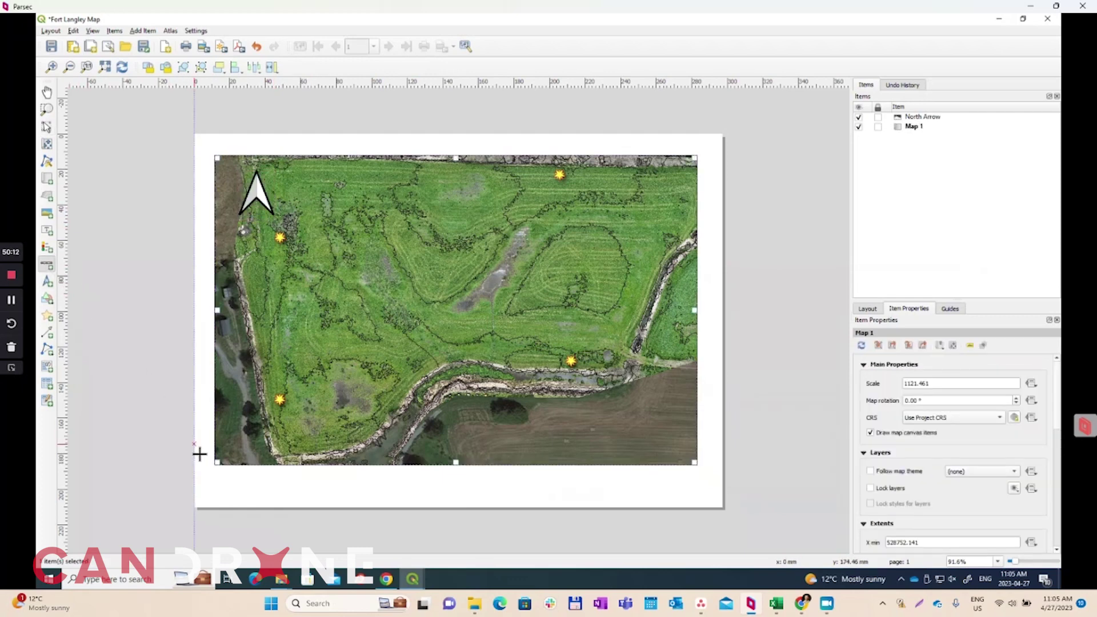
{"action": "left_click_drag", "start_coordinate": [215, 473], "coordinate": [343, 490]}
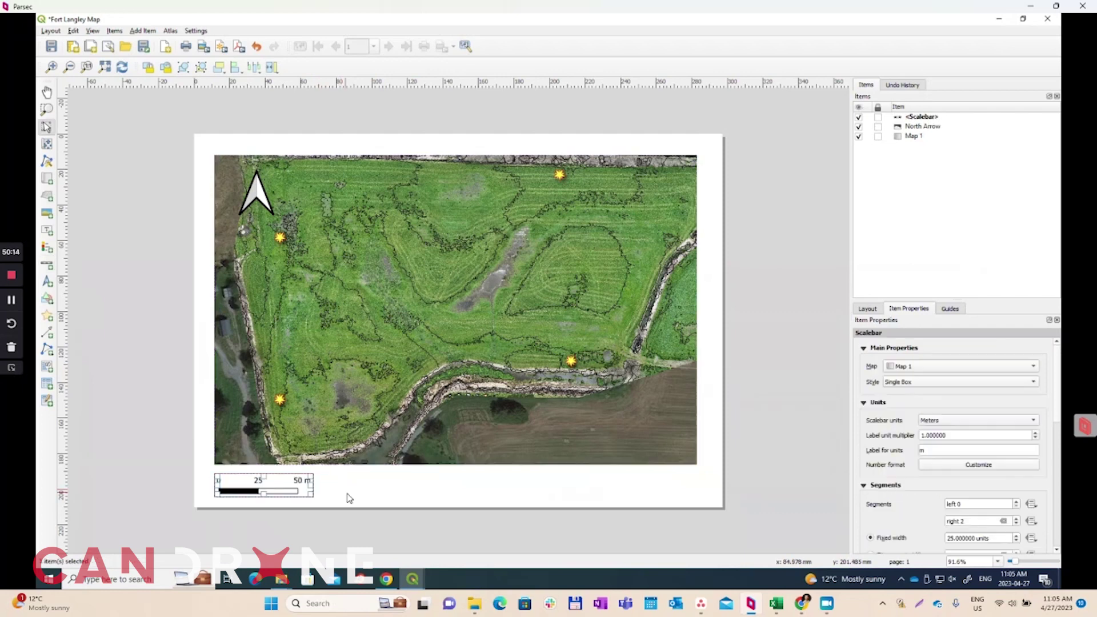
{"action": "left_click", "coordinate": [428, 505]}
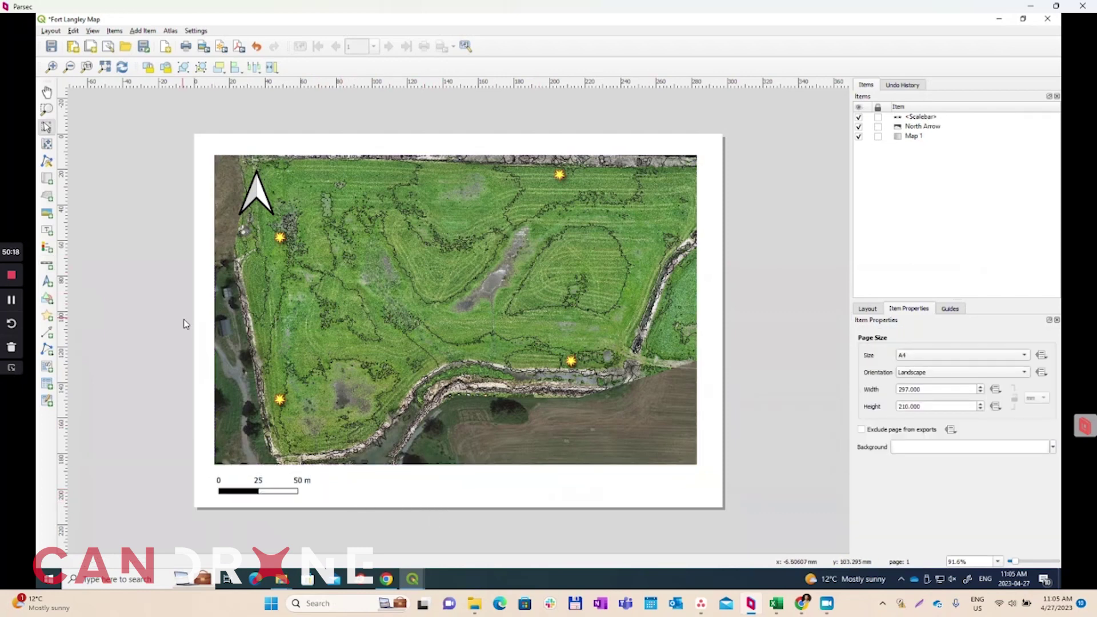
{"action": "left_click", "coordinate": [46, 385]}
Draw the GCP attribute table and move it to the map's lower-right corner
{"action": "left_click_drag", "start_coordinate": [468, 424], "coordinate": [673, 496]}
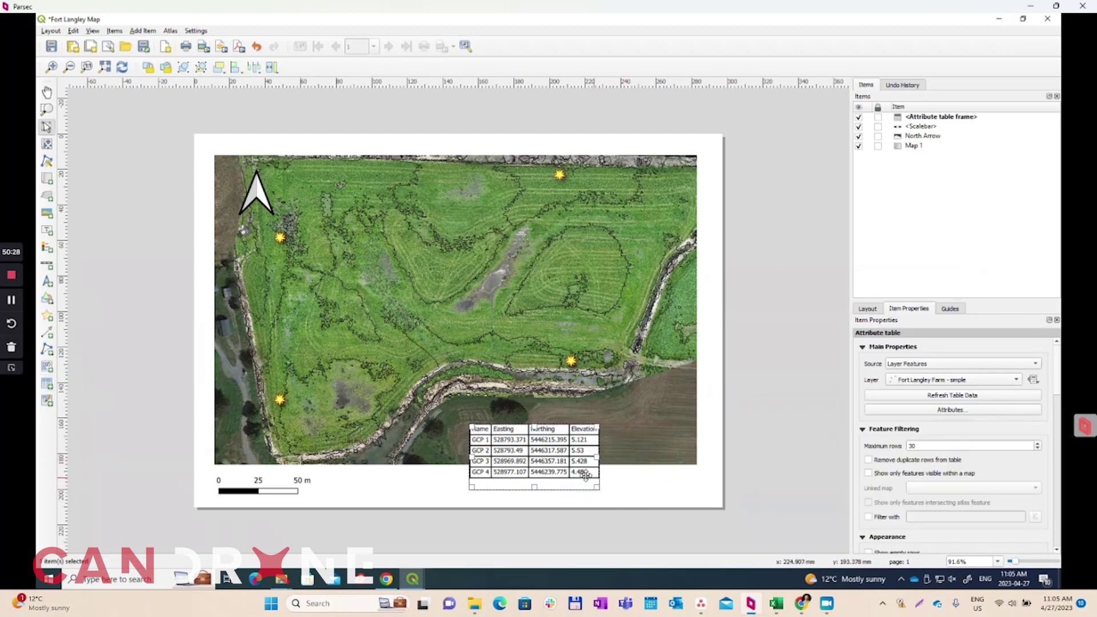
{"action": "left_click_drag", "start_coordinate": [576, 464], "coordinate": [674, 474]}
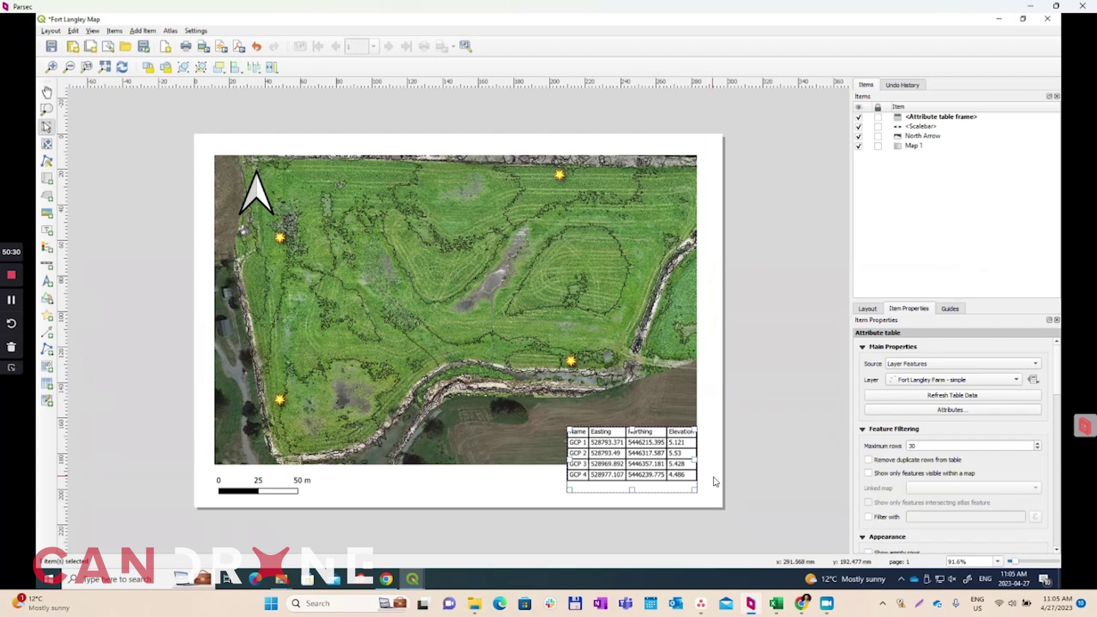
{"action": "left_click", "coordinate": [715, 483]}
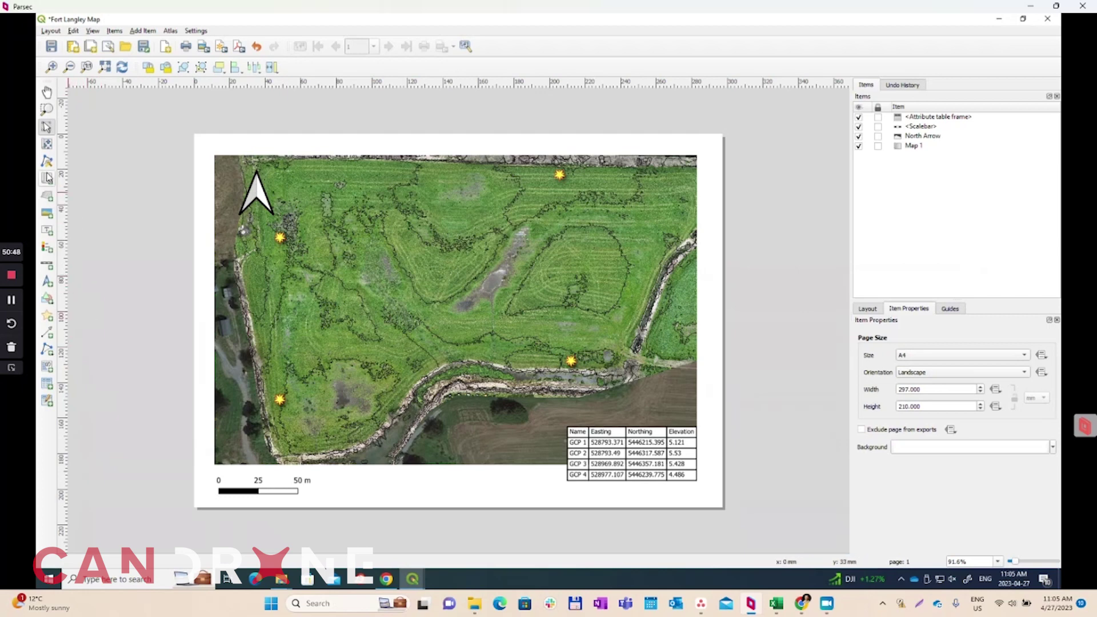
{"action": "left_click", "coordinate": [47, 230]}
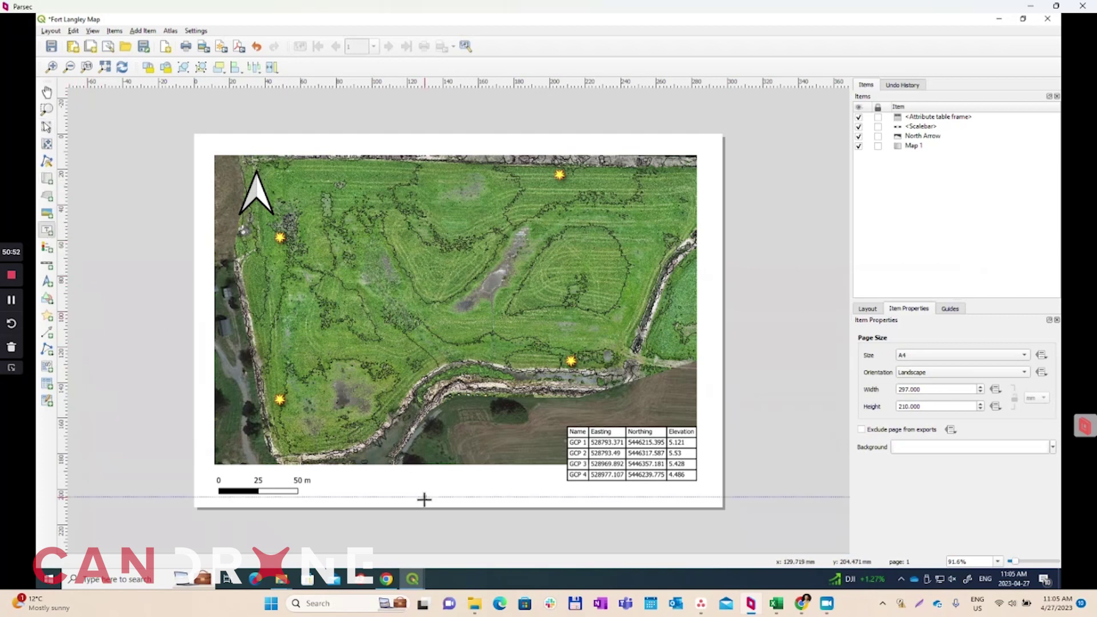
Add a label below the map reading 'WSG84 / UTM Zone', then switch to the GPS-H calculator
{"action": "left_click_drag", "start_coordinate": [335, 474], "coordinate": [534, 497]}
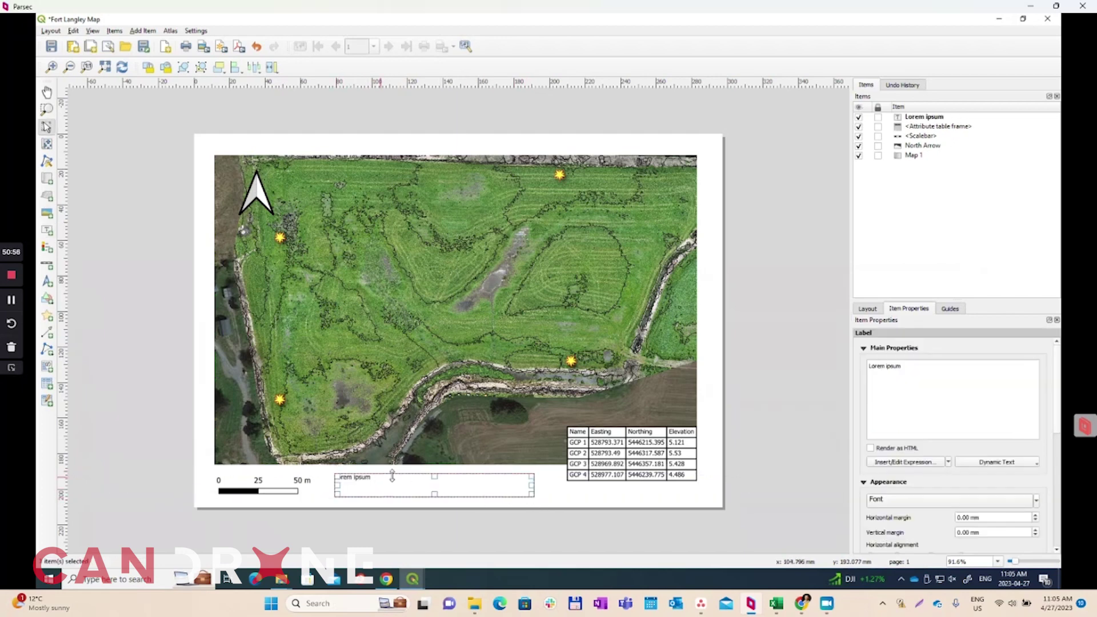
{"action": "left_click_drag", "start_coordinate": [912, 369], "coordinate": [851, 367]}
{"action": "type", "text": "WSG84"}
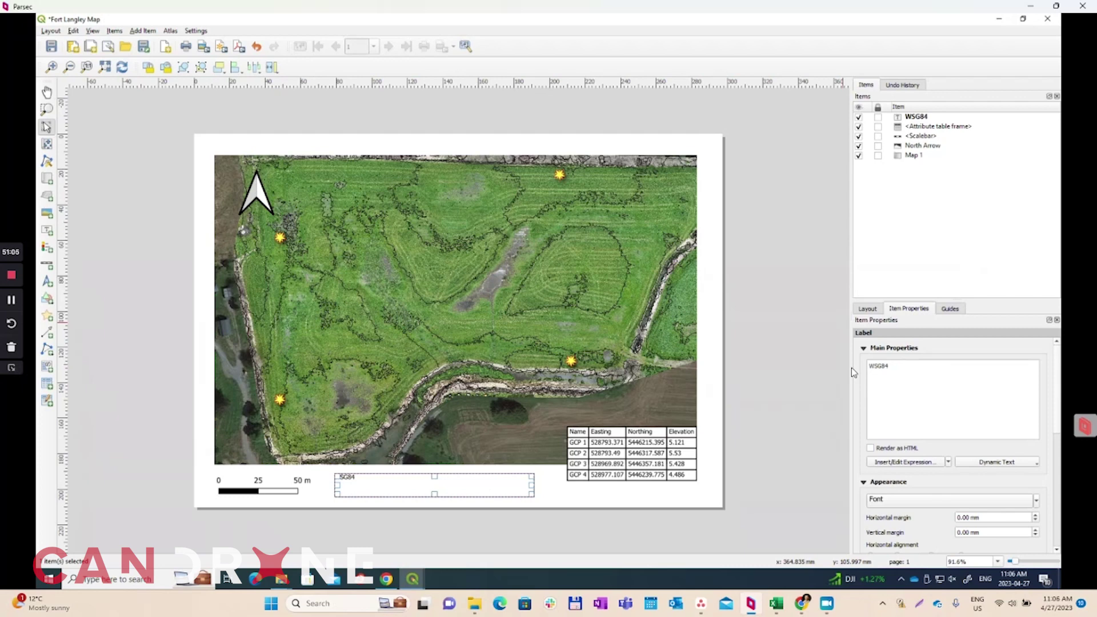
{"action": "type", "text": " / UTM Zone 10N"}
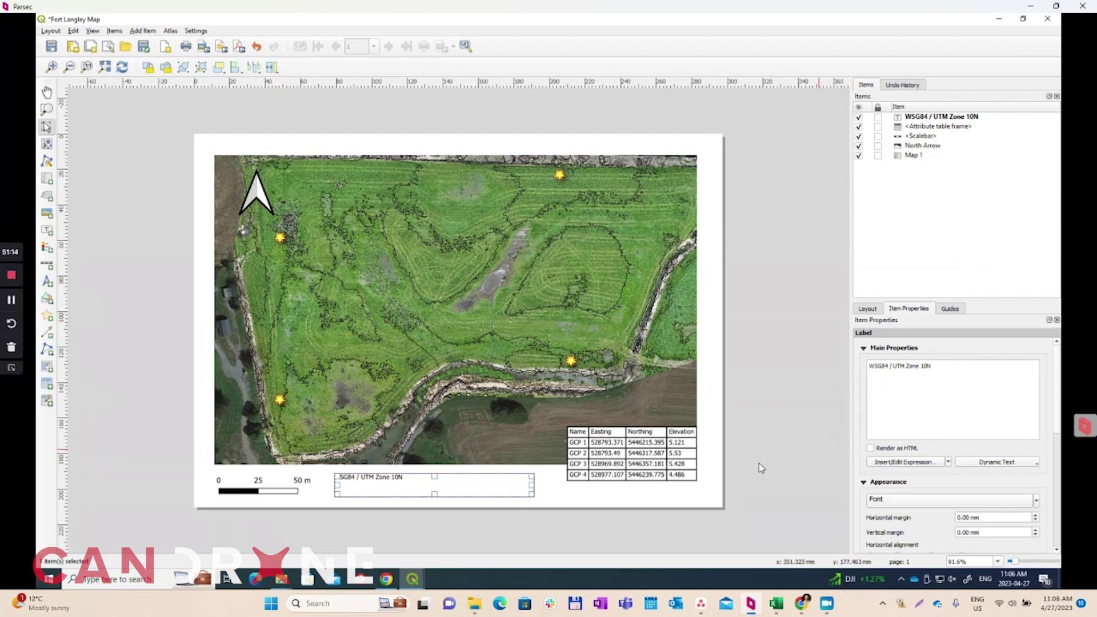
{"action": "left_click", "coordinate": [412, 580]}
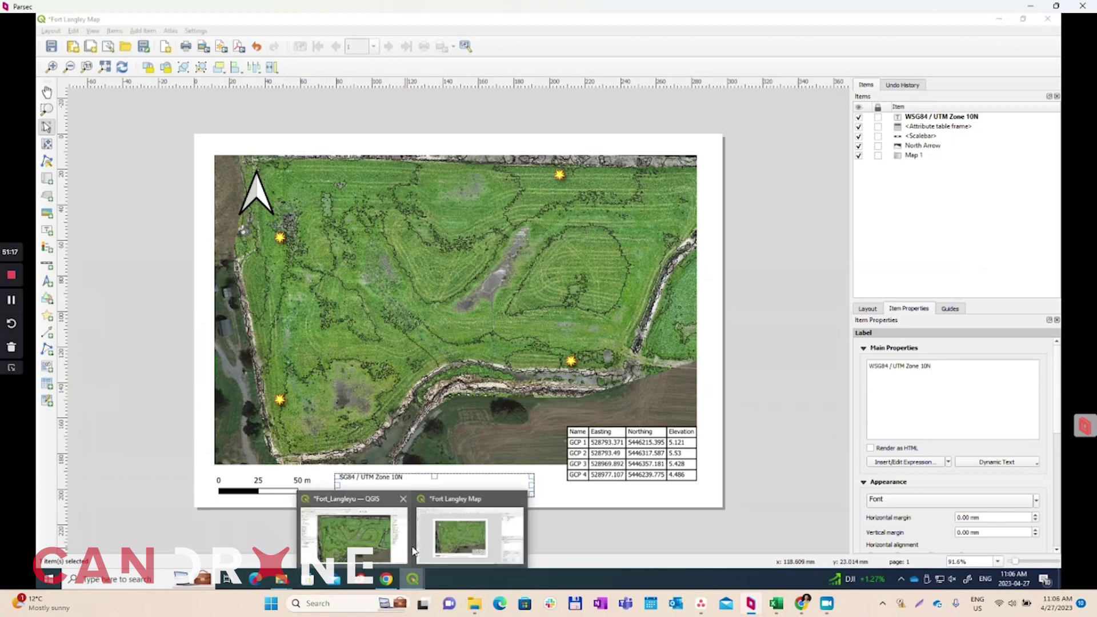
{"action": "left_click", "coordinate": [388, 579]}
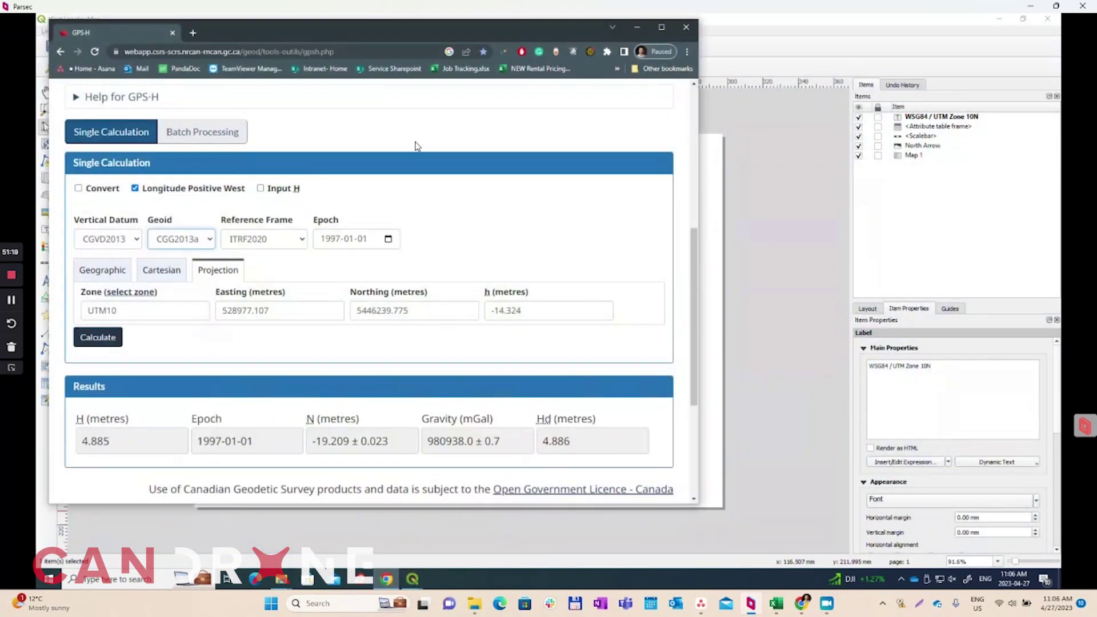
Shift the GPS·H calculator window right to review GCP 4's CGVD2013 height results
{"action": "left_click_drag", "start_coordinate": [298, 33], "coordinate": [349, 29]}
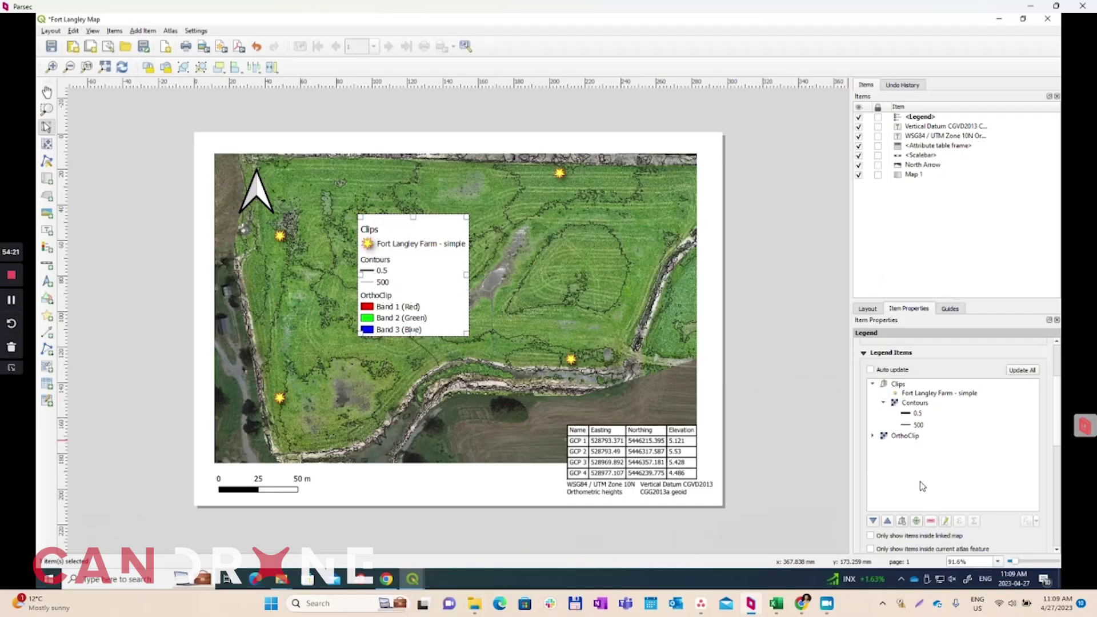
Remove the Contours and OrthoClip entries from the legend items
{"action": "left_click_drag", "start_coordinate": [919, 481], "coordinate": [908, 457]}
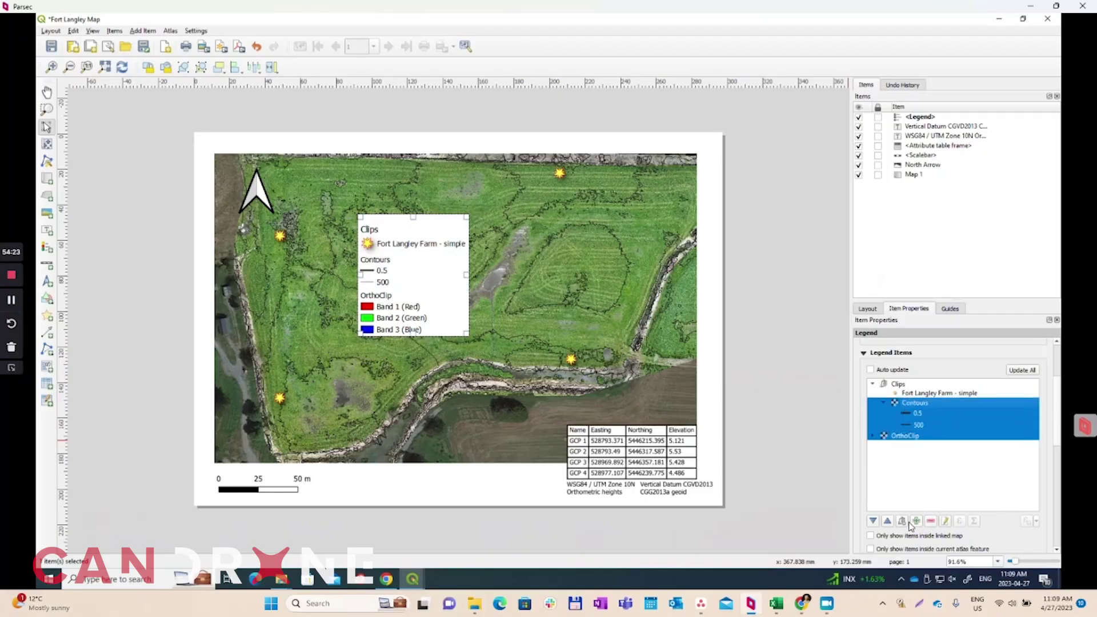
{"action": "left_click", "coordinate": [930, 521]}
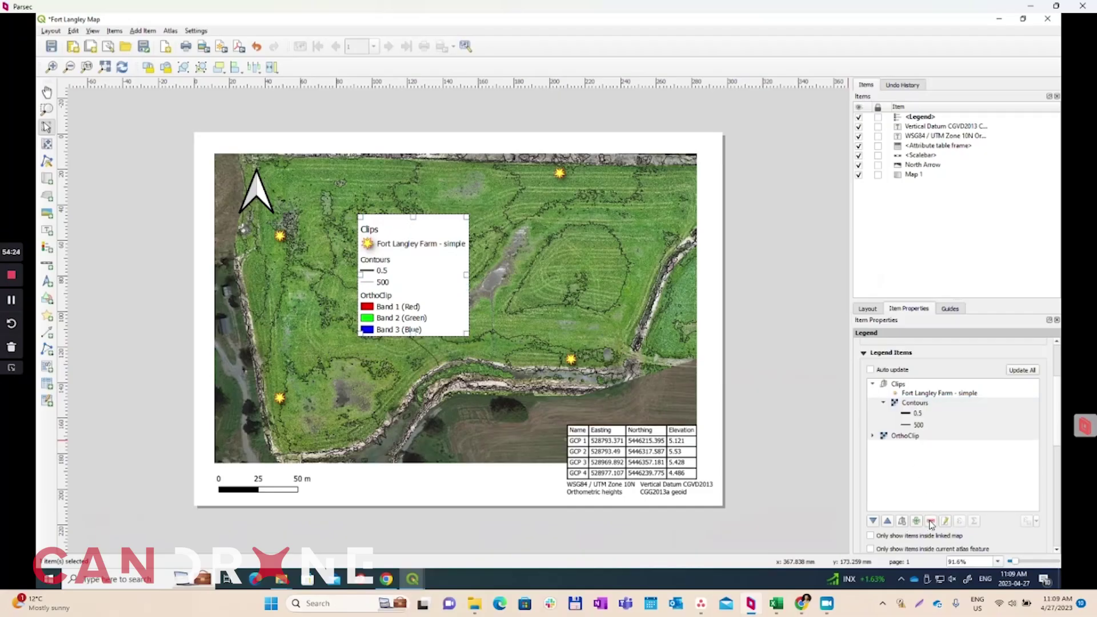
{"action": "left_click", "coordinate": [904, 385]}
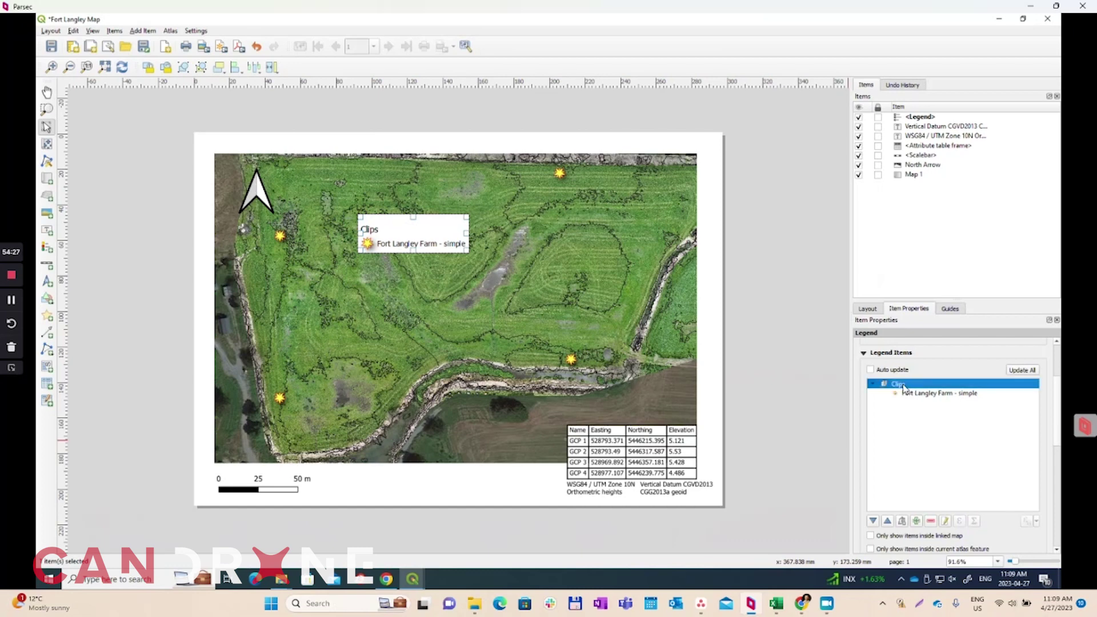
{"action": "left_click", "coordinate": [920, 394]}
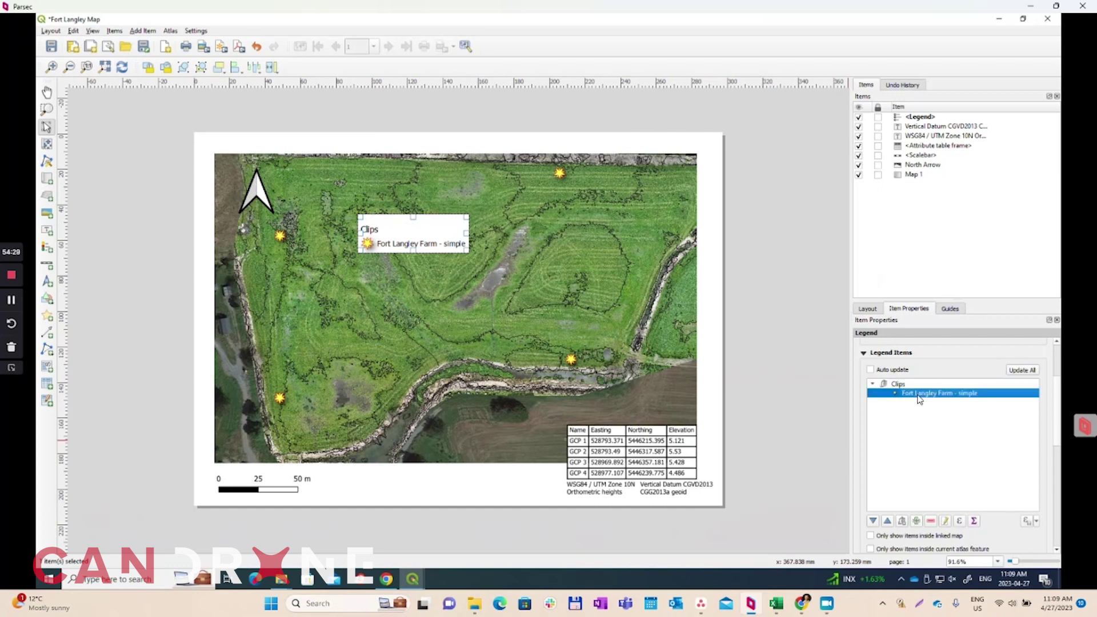
Rename the Fort Langley Farm - simple legend entry to 'Ground Control - plastic stakes'
{"action": "double_click", "coordinate": [926, 394]}
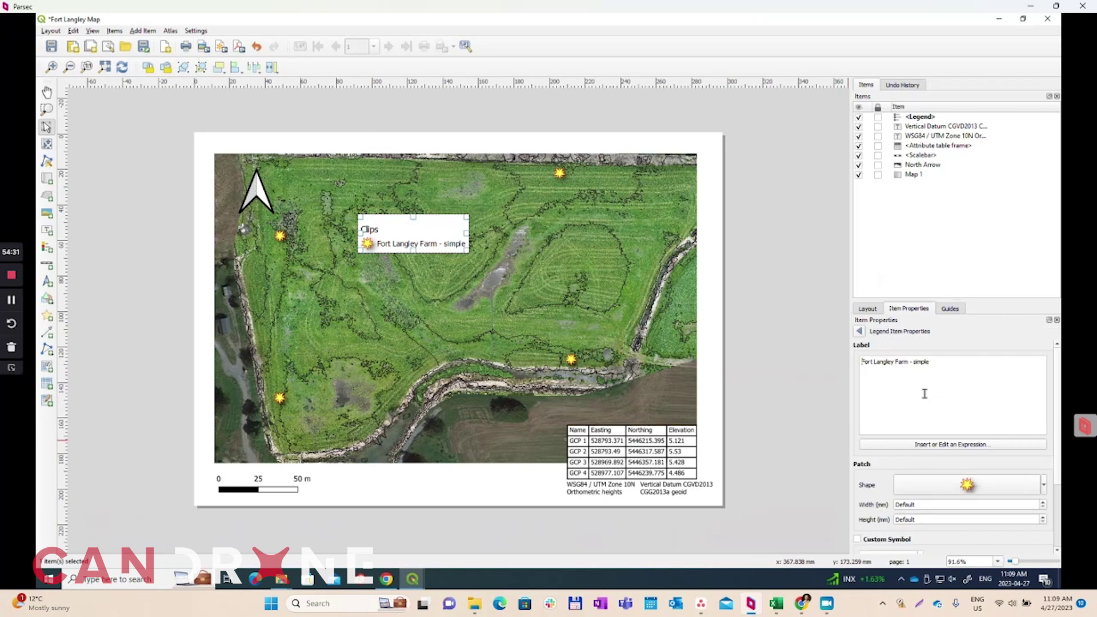
{"action": "left_click_drag", "start_coordinate": [936, 364], "coordinate": [855, 362]}
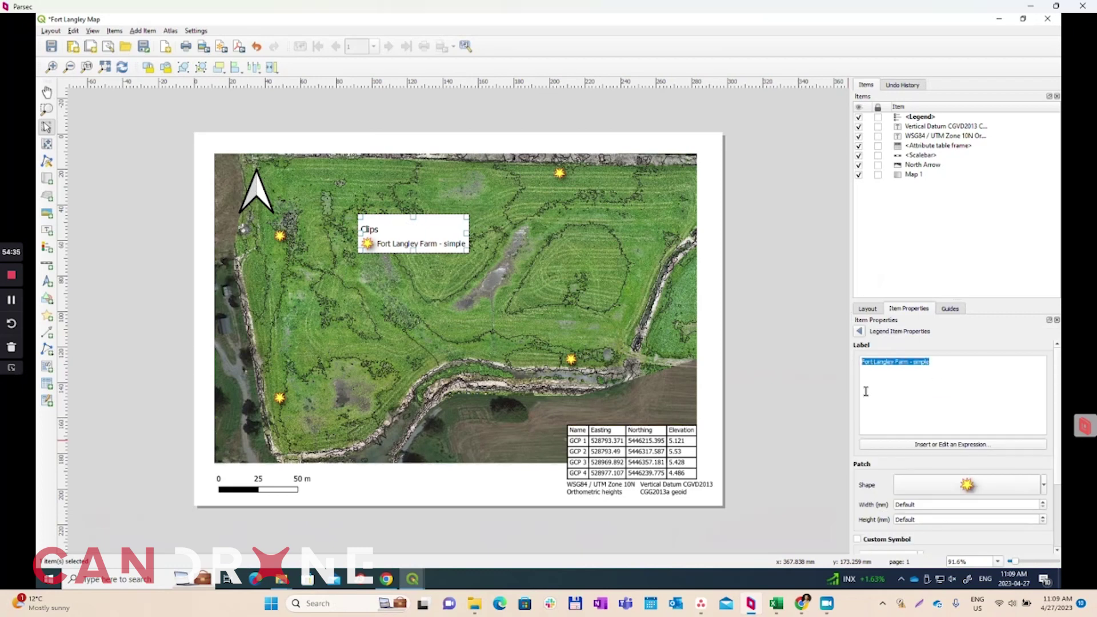
{"action": "type", "text": "Grou"}
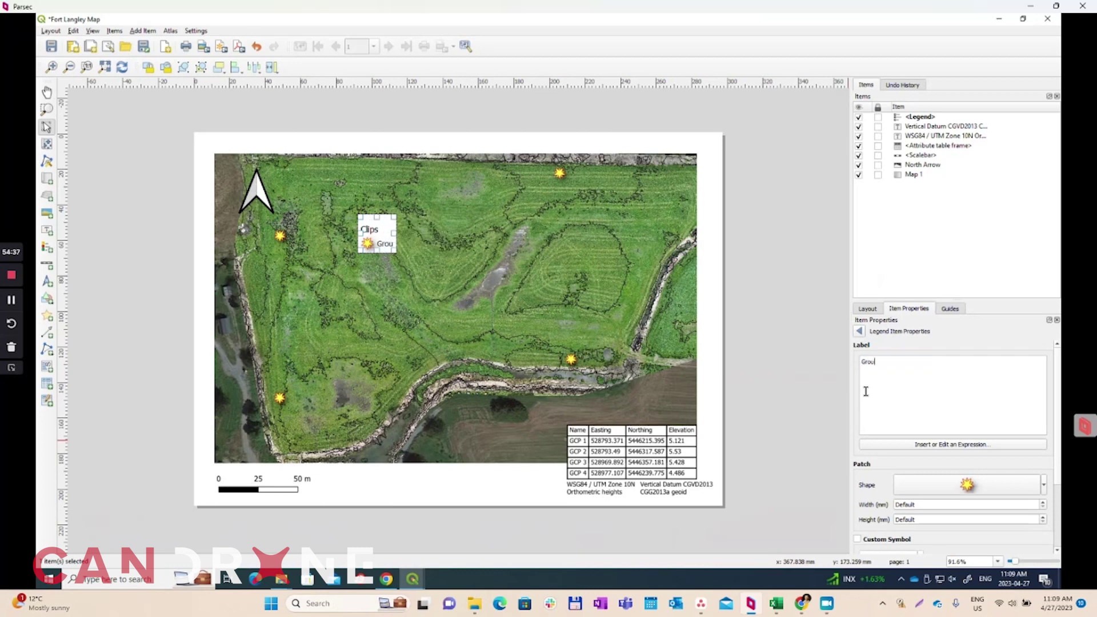
{"action": "type", "text": "nd COntro"}
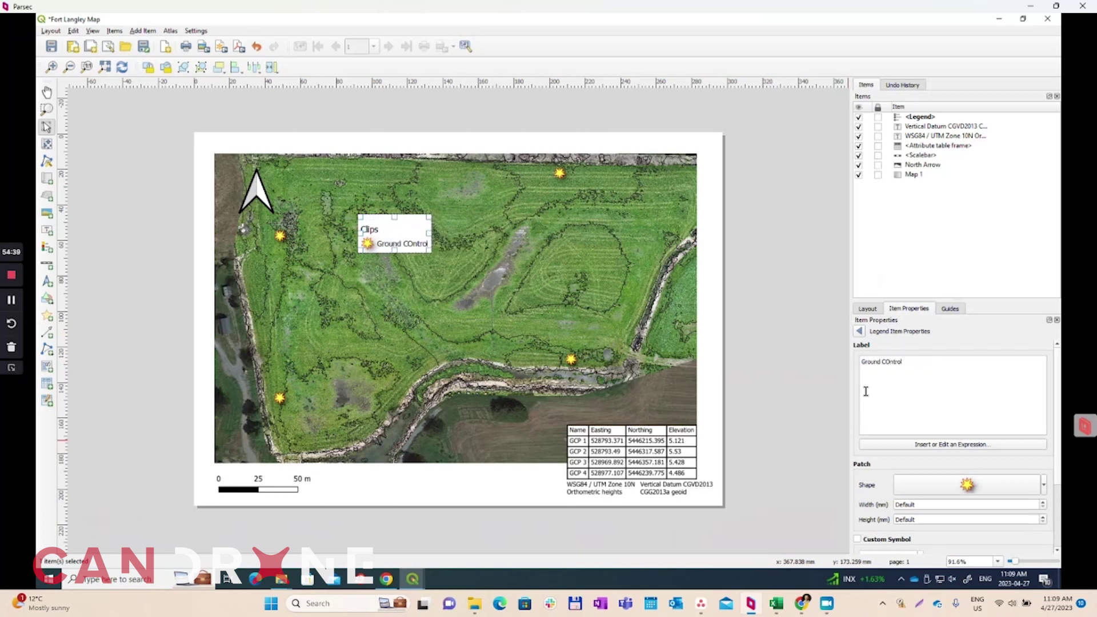
{"action": "type", "text": "l"}
{"action": "key", "text": "BackSpace"}
{"action": "key", "text": "BackSpace"}
{"action": "key", "text": "BackSpace"}
{"action": "key", "text": "BackSpace"}
{"action": "key", "text": "BackSpace"}
{"action": "key", "text": "BackSpace"}
{"action": "type", "text": "ontrol -"}
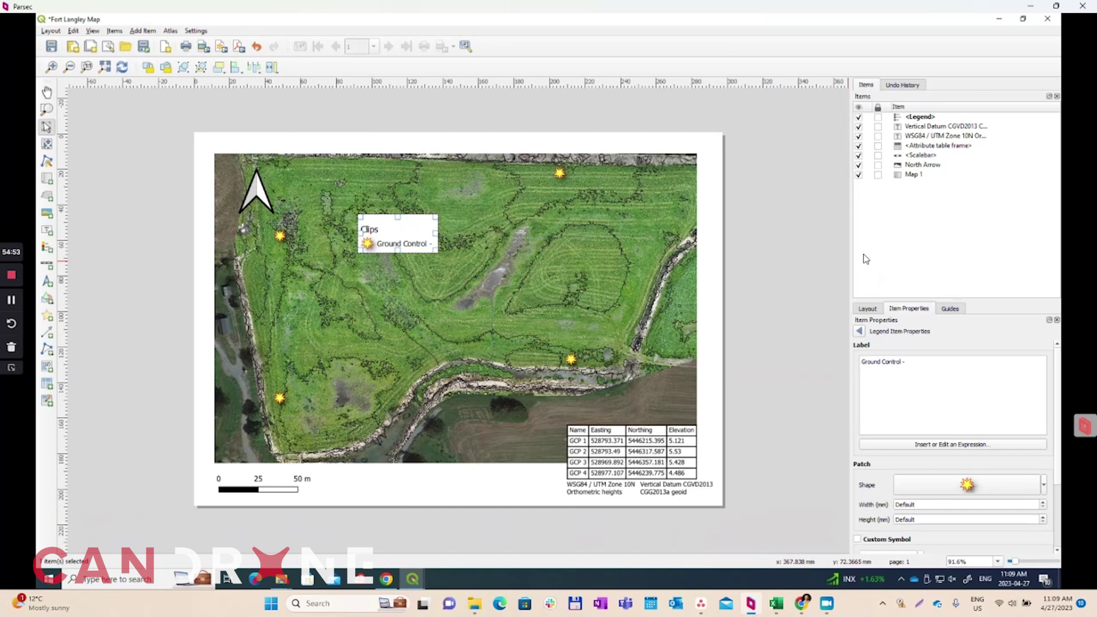
{"action": "type", "text": "plastic st"}
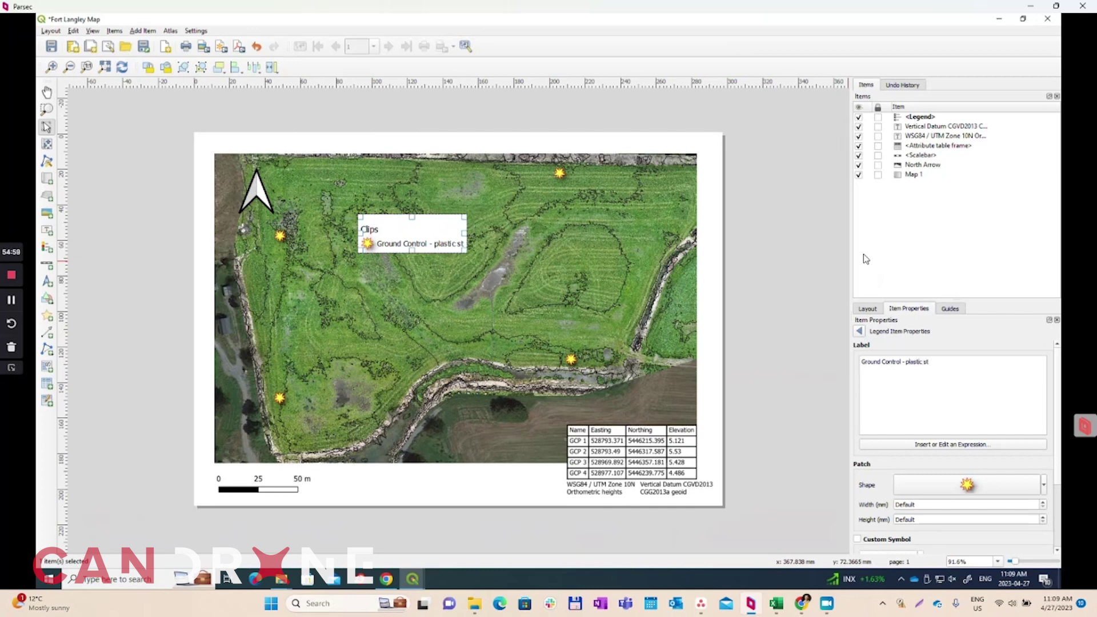
{"action": "type", "text": "akes"}
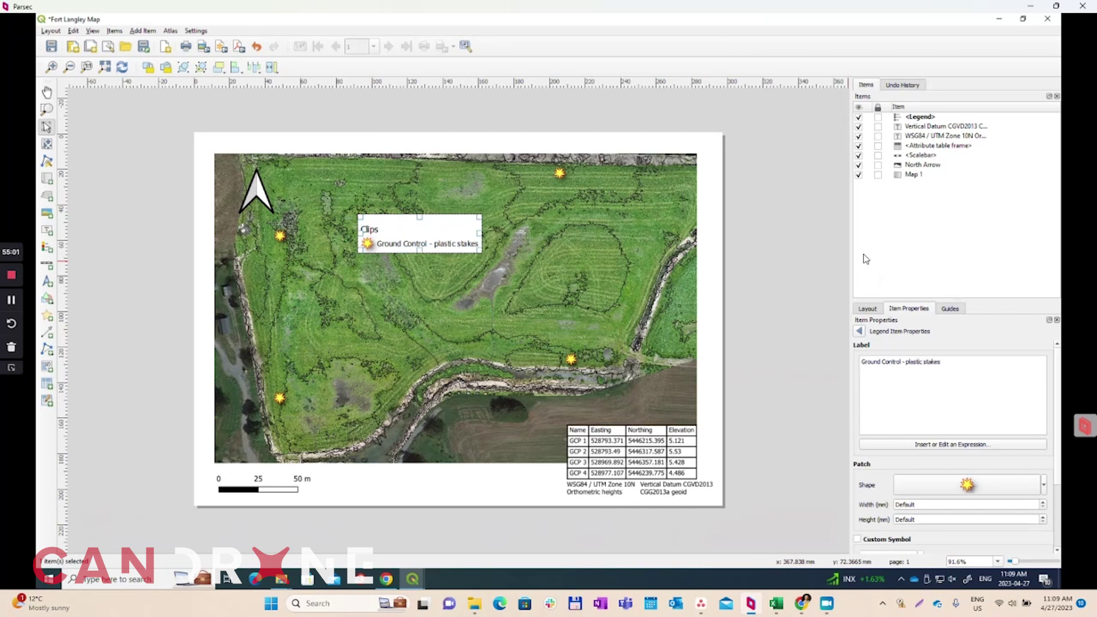